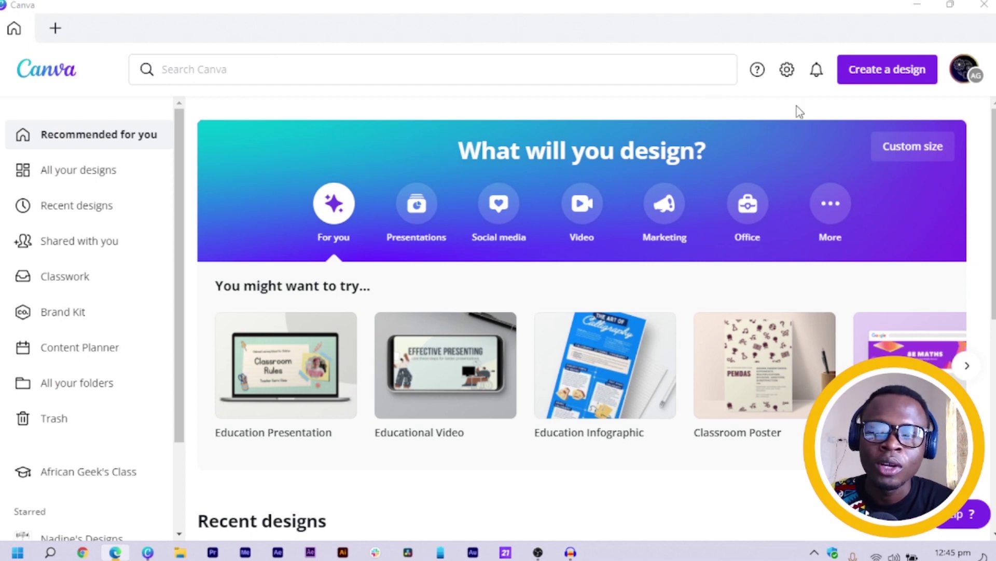
Step: Open the recent Gradient Banner Template Design and delete the existing overlay and background photo from its page
scroll(685, 305, down, 5)
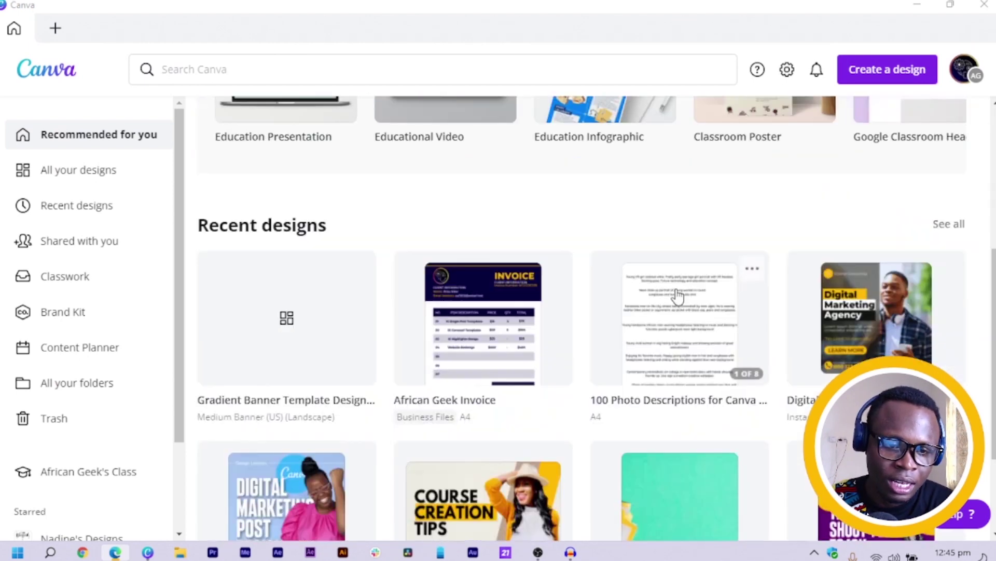
click(287, 322)
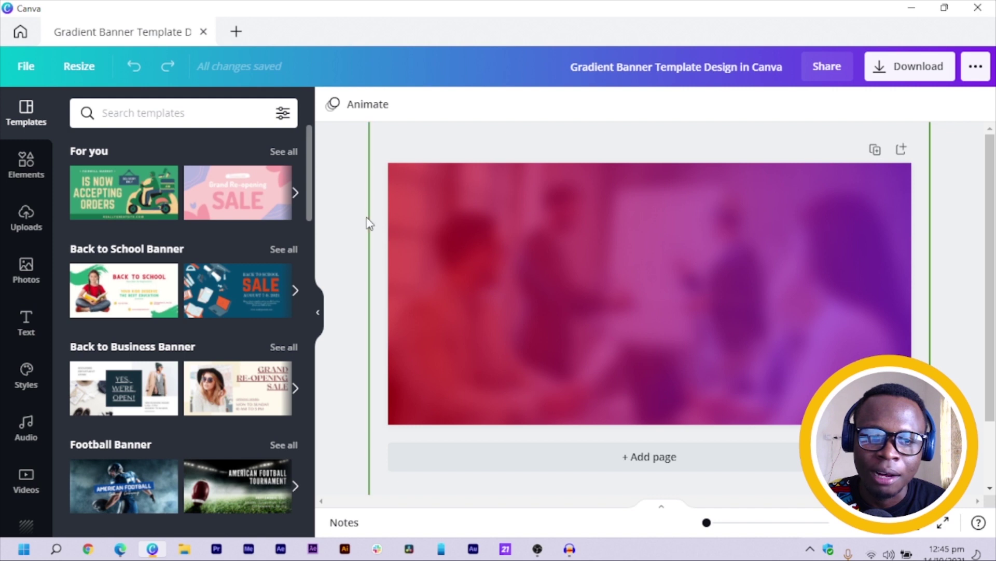
click(645, 335)
double_click(645, 335)
key(Delete)
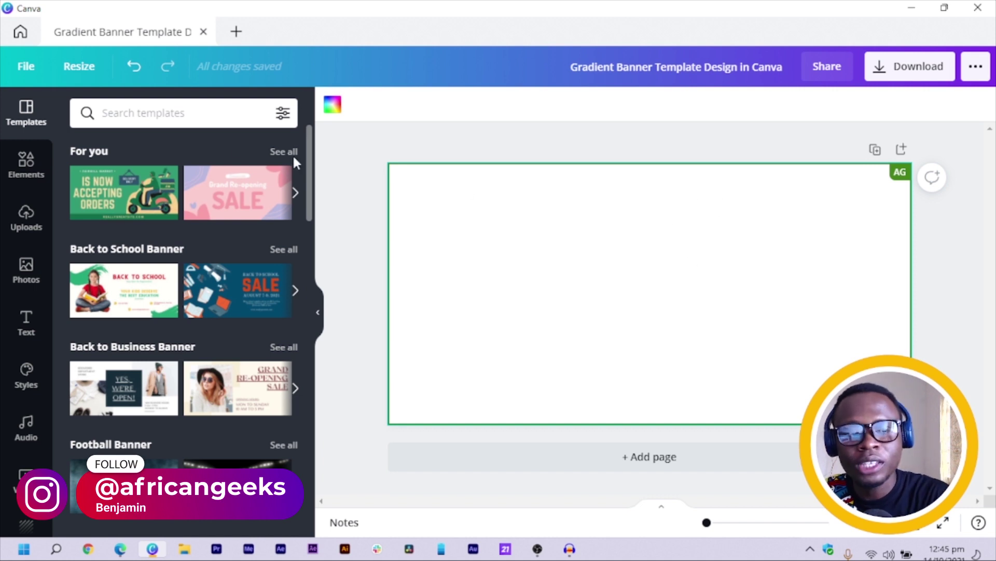
Step: Add the recently used photo of the office meeting at a whiteboard and set it as the page background
click(26, 273)
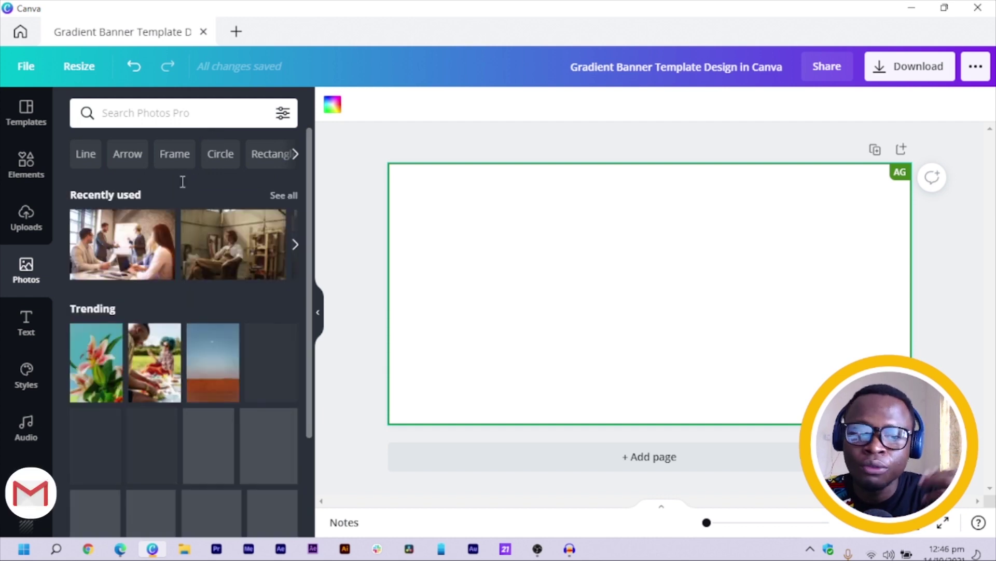
click(137, 253)
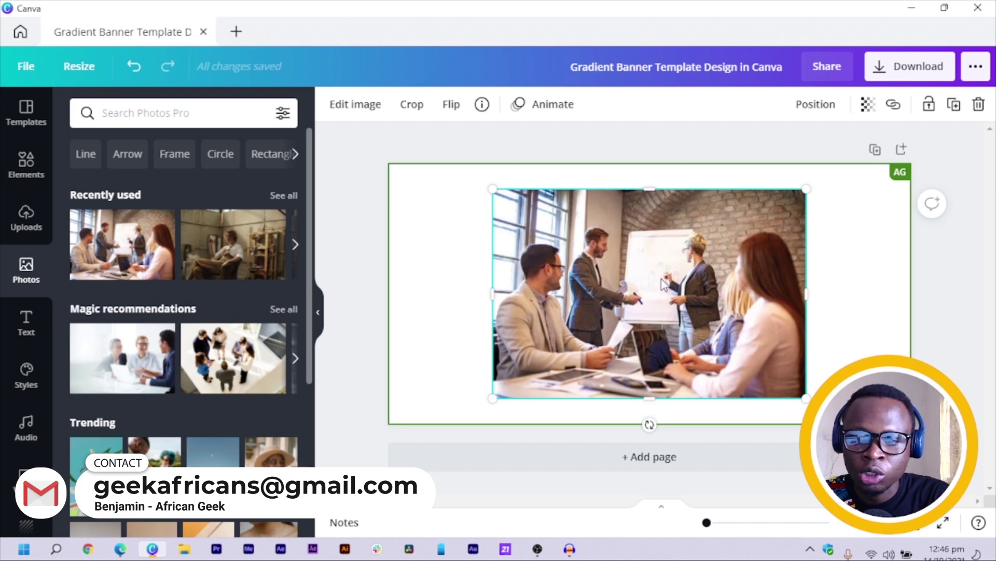
right_click(661, 279)
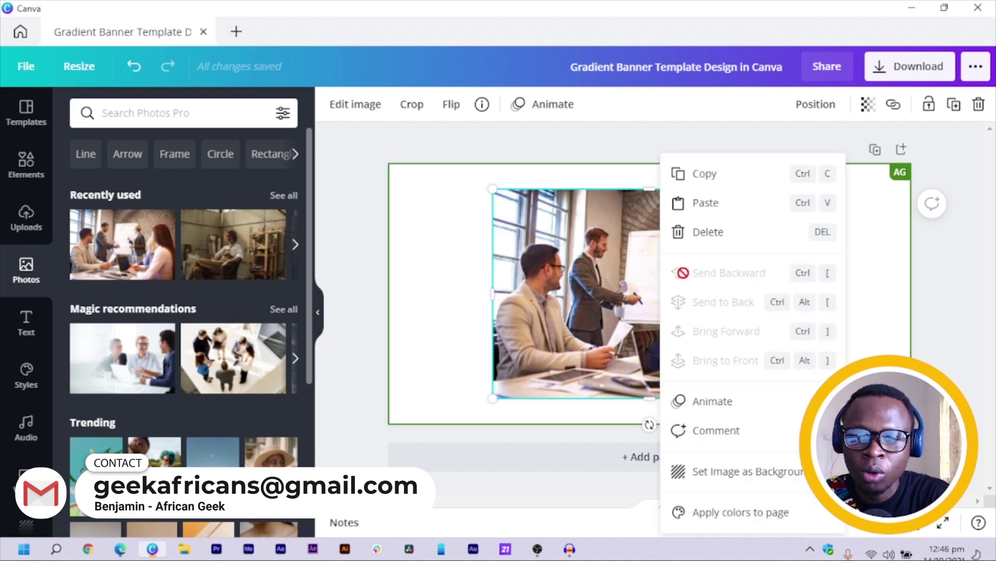
click(725, 472)
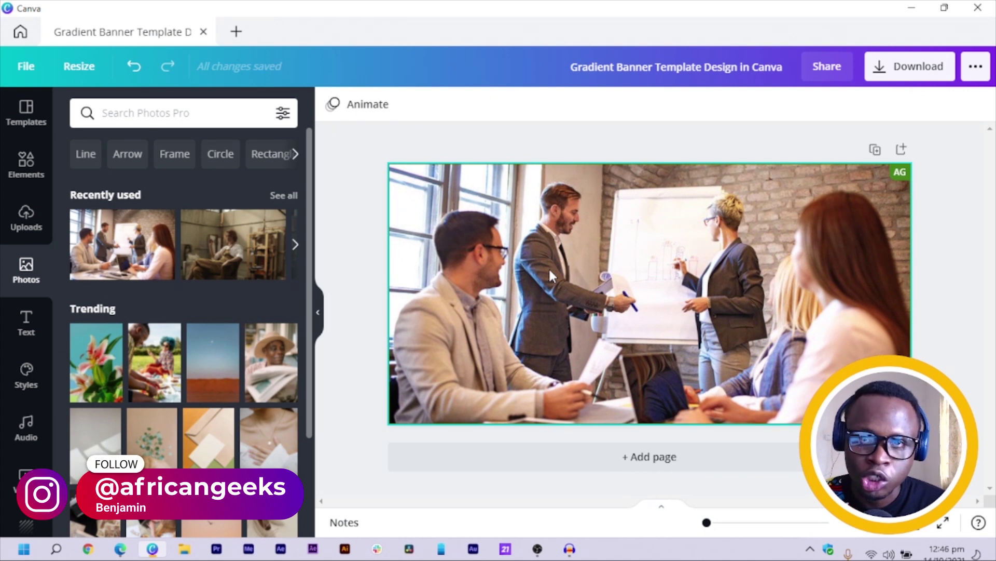
Step: Set the background photo's Blur adjustment to 26
click(739, 254)
click(389, 105)
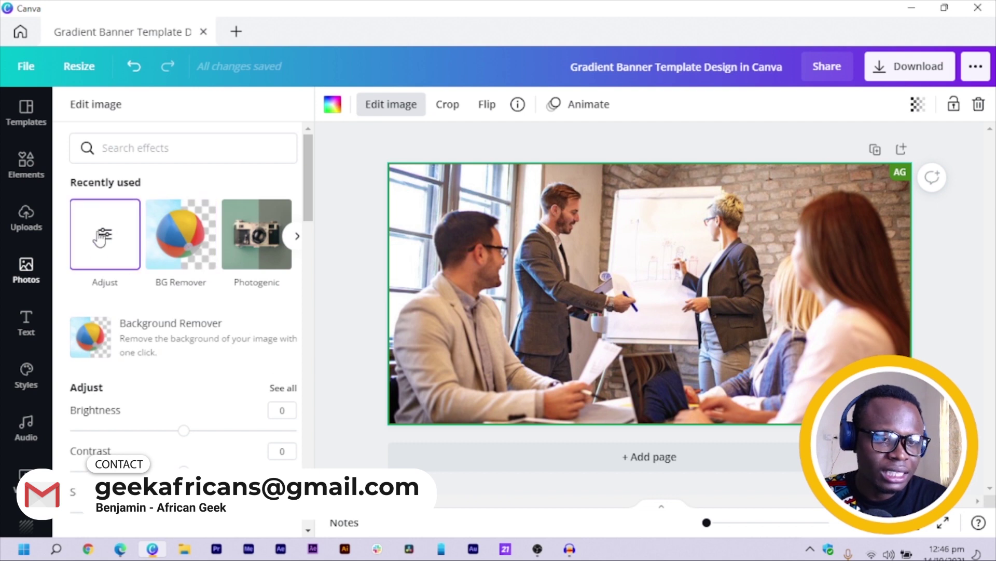
click(103, 236)
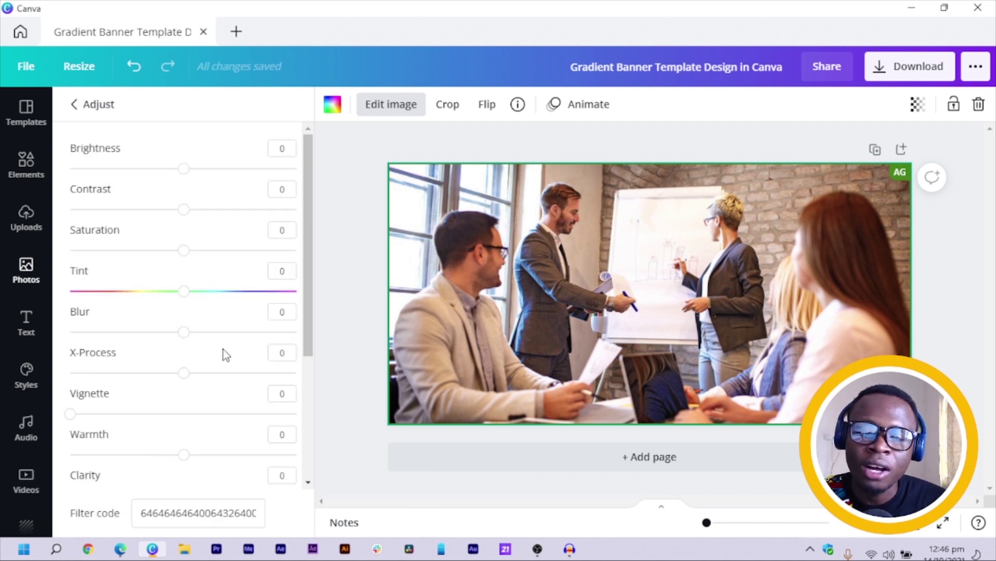
double_click(296, 319)
text(26)
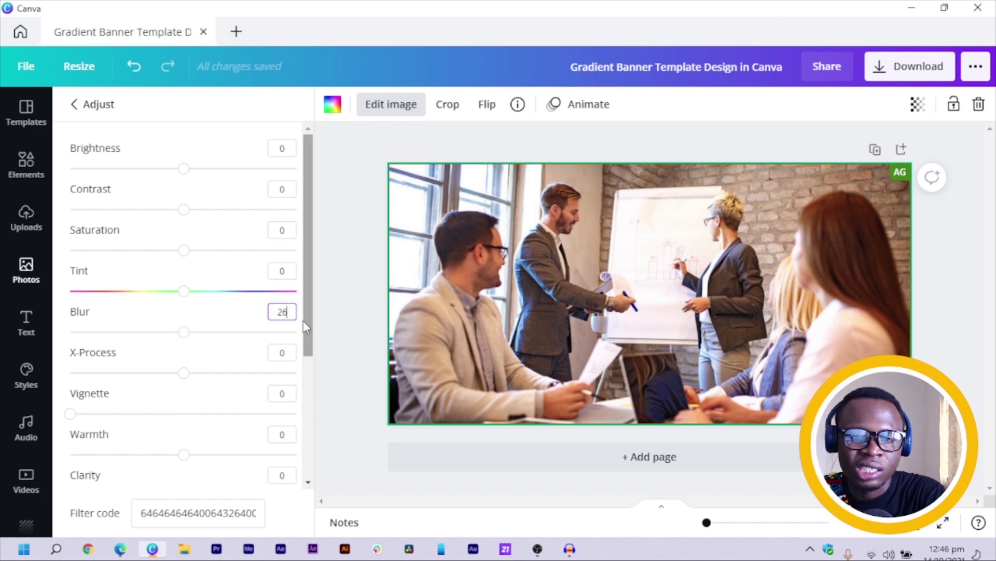
key(Return)
key(Escape)
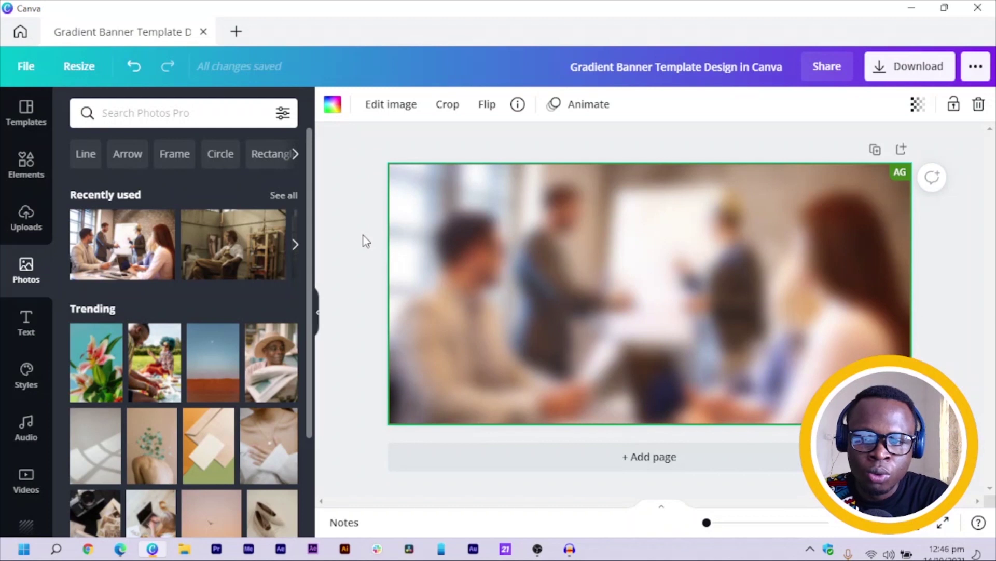
Step: Add the recently used teal-to-purple gradient square and enlarge it to cover the whole banner
click(31, 166)
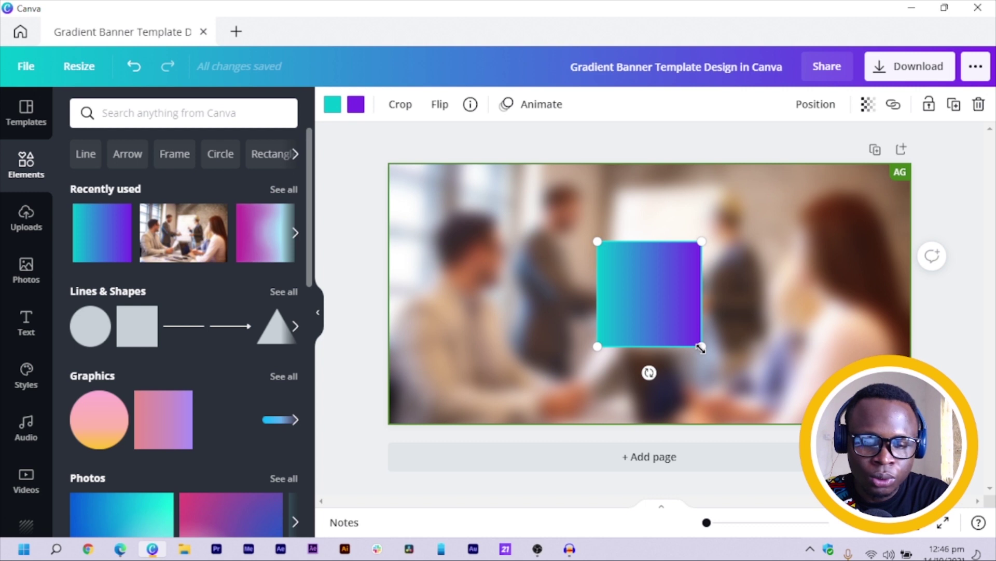
drag(721, 370, 951, 513)
click(328, 196)
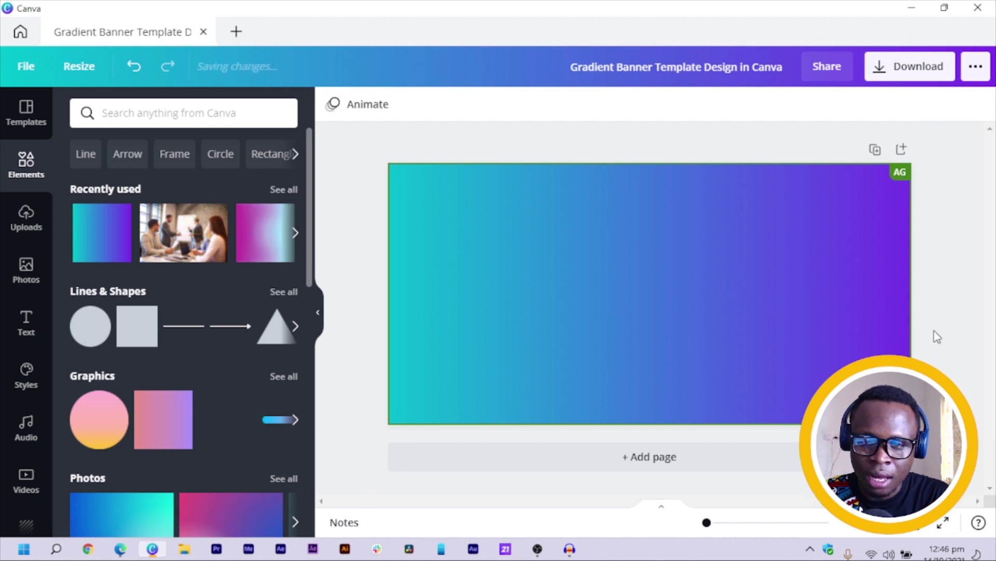
Step: Set the gradient overlay's transparency to 69 so the blurred photo shows through
click(799, 268)
click(868, 104)
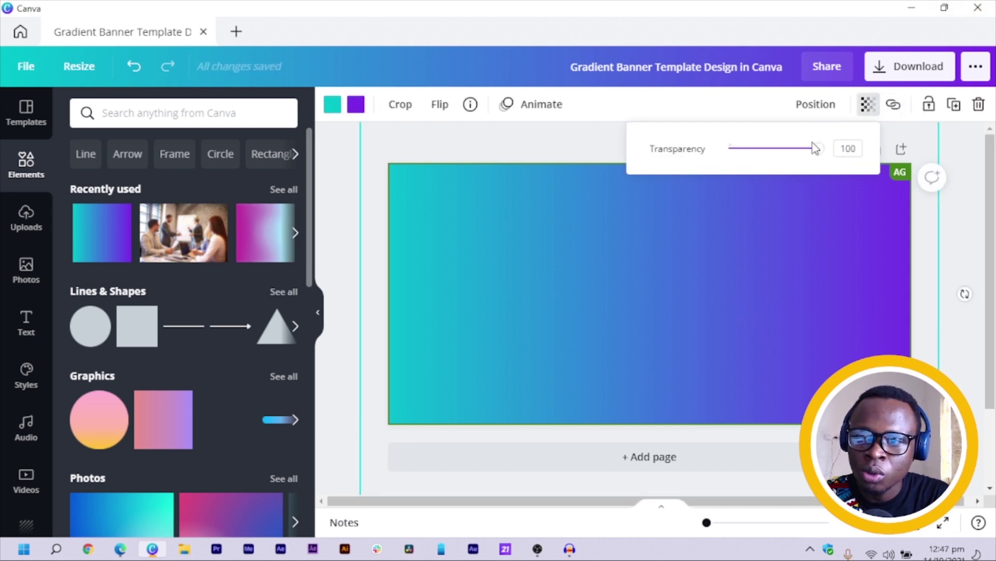
drag(801, 158, 791, 150)
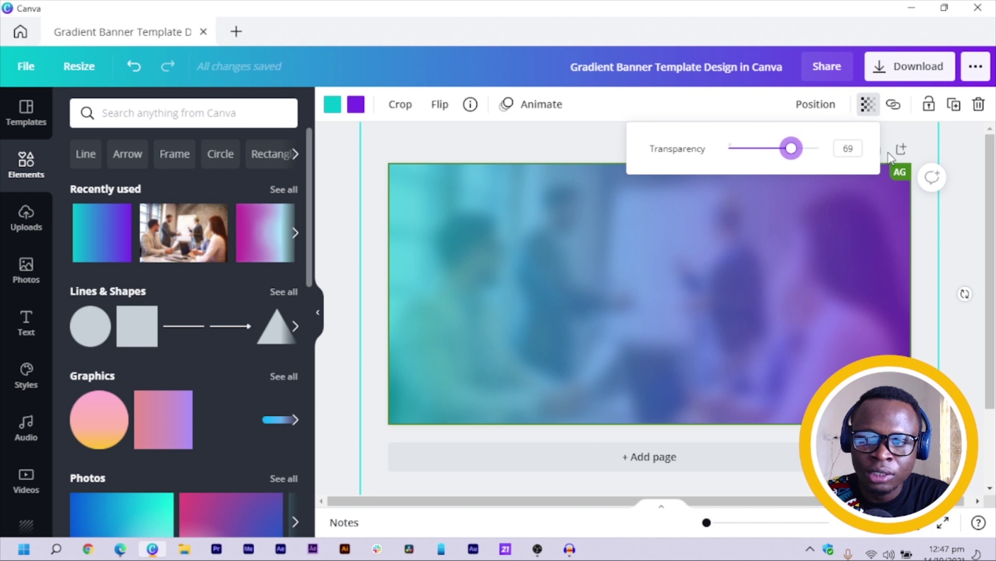
click(338, 135)
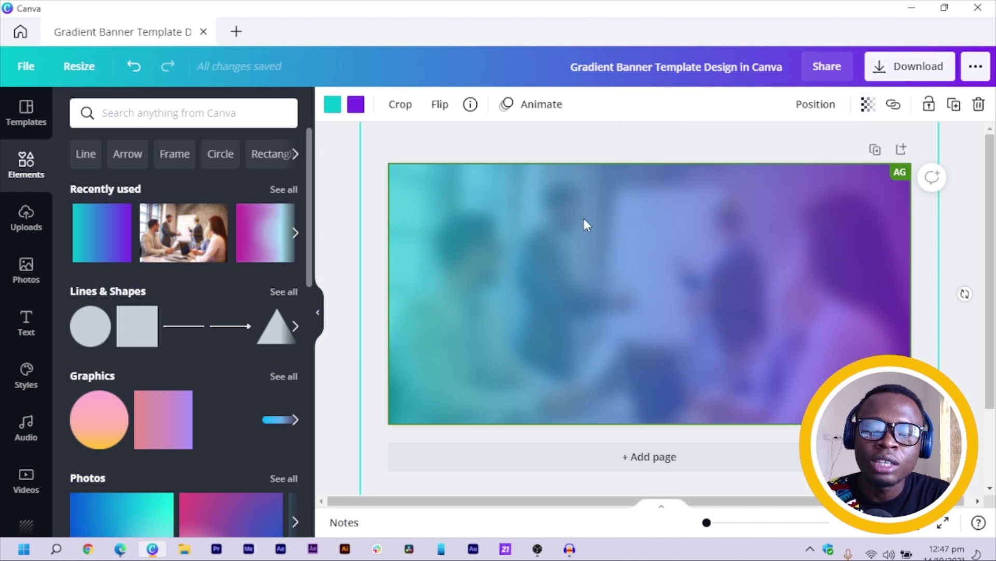
Step: Try a yellow hue for the gradient's teal colour and settle on red #CC0000
click(332, 105)
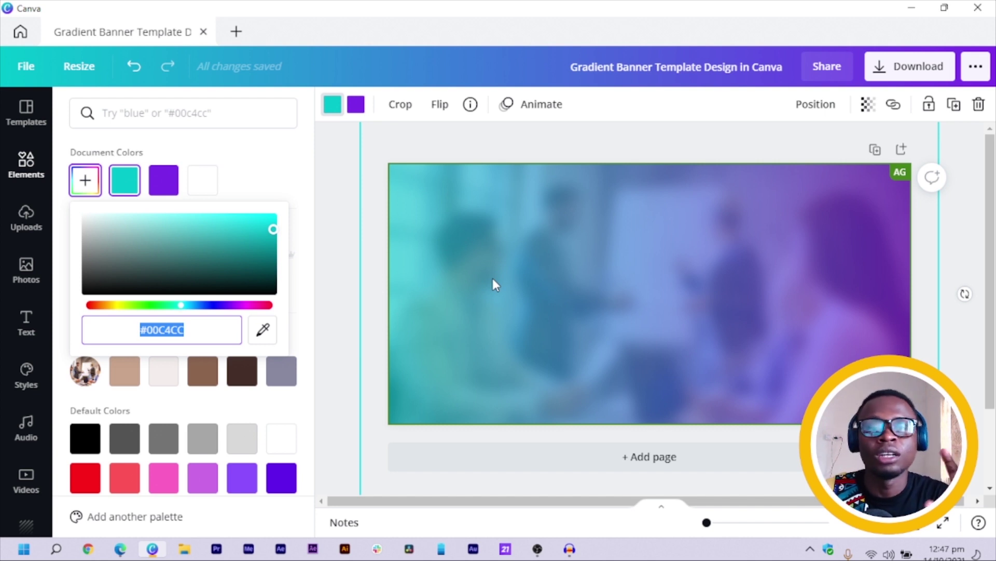
click(92, 305)
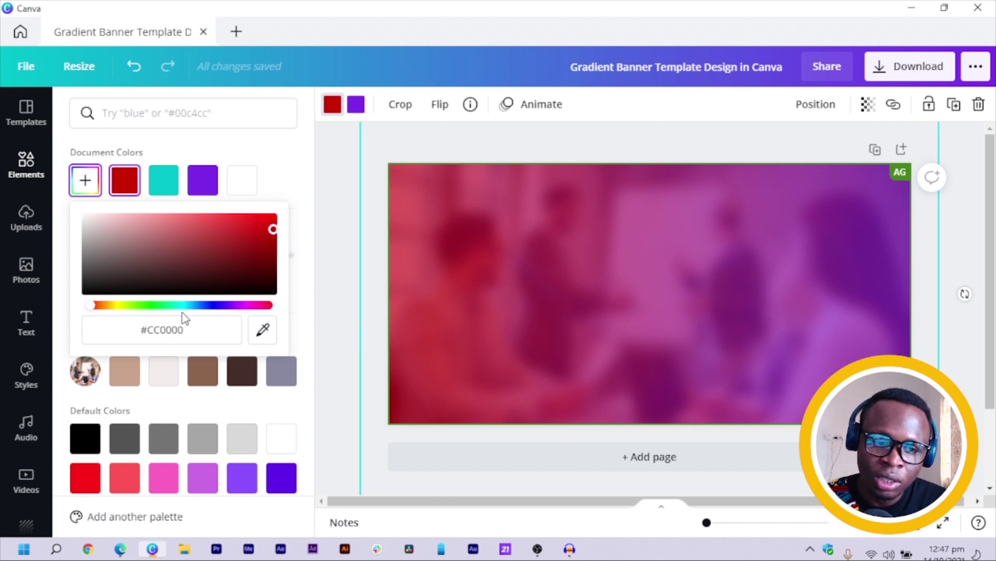
click(116, 307)
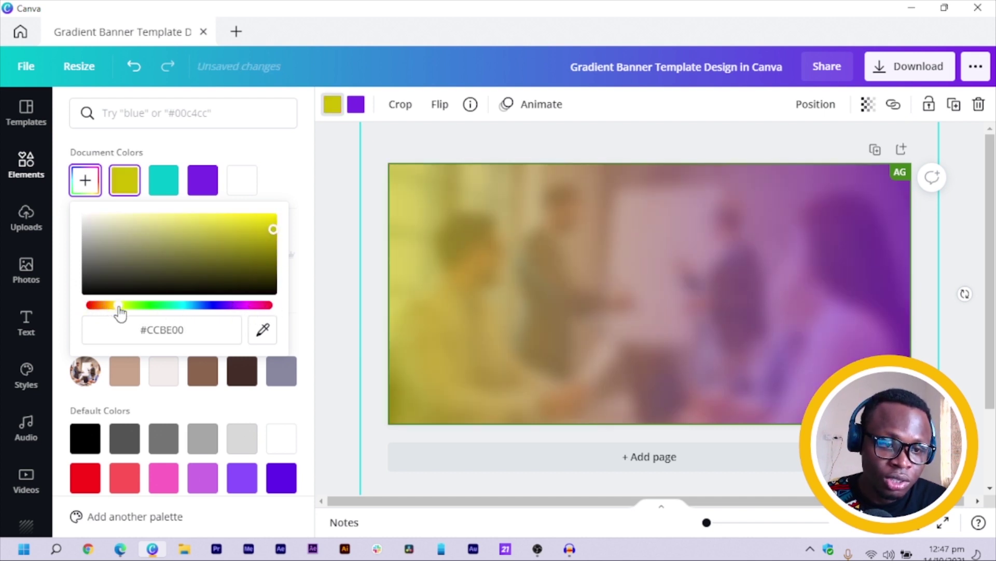
drag(109, 306, 74, 308)
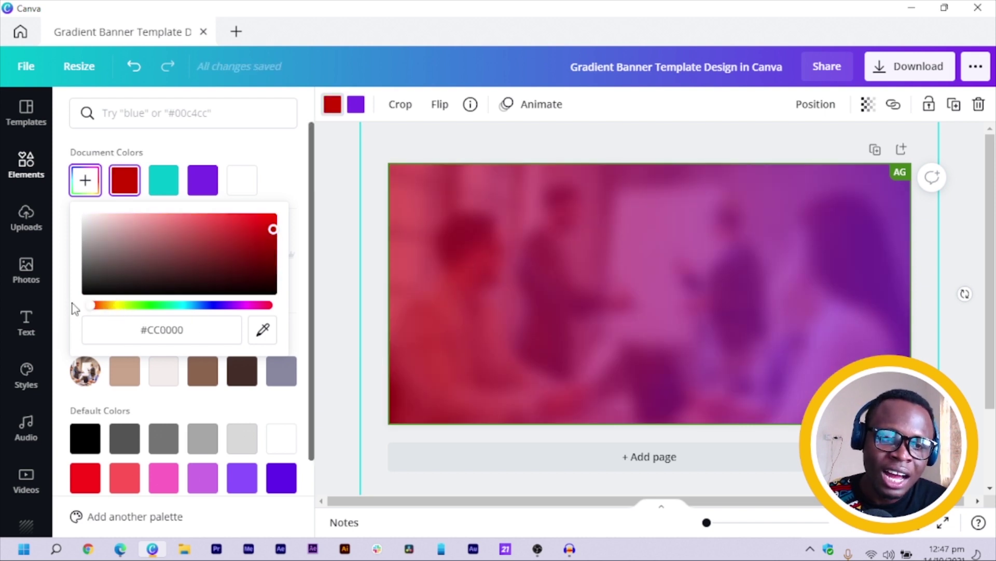
Step: Try the brand kit's yellow and a bright green #24FF00 in place of the gradient's purple colour
click(351, 105)
click(350, 106)
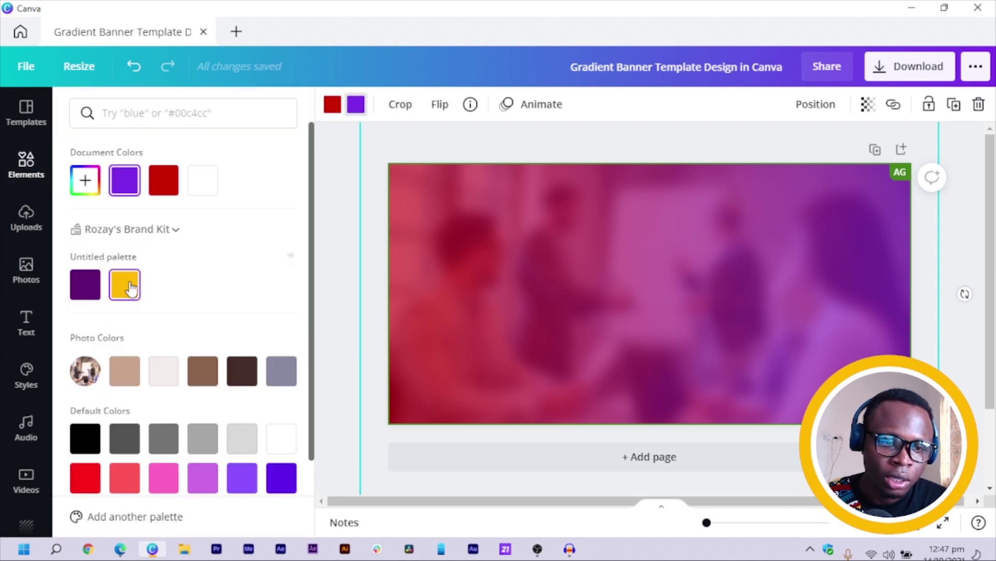
click(125, 283)
click(86, 187)
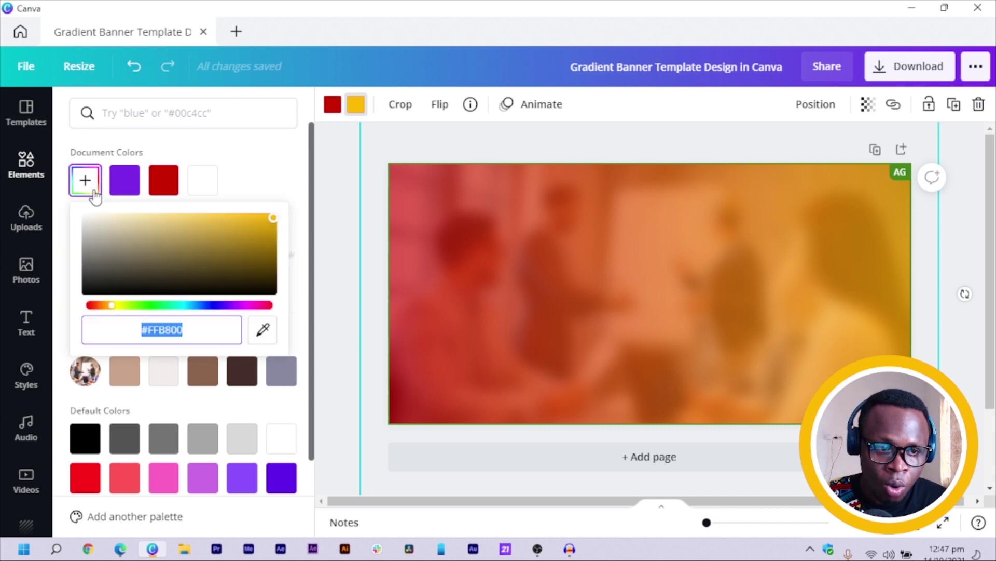
click(146, 305)
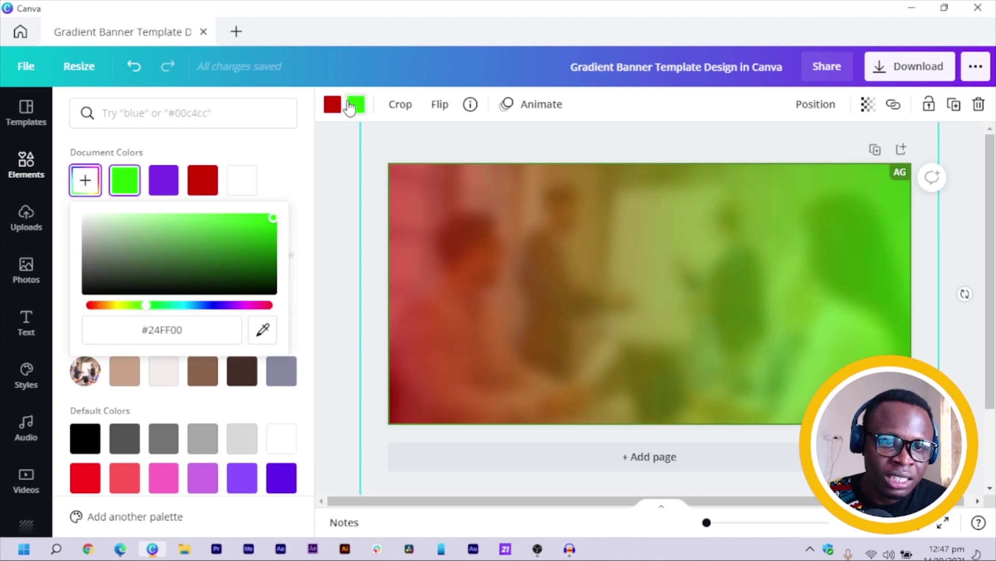
Step: Try other hues for the gradient's red colour and return it to #CC0000
click(333, 104)
click(333, 104)
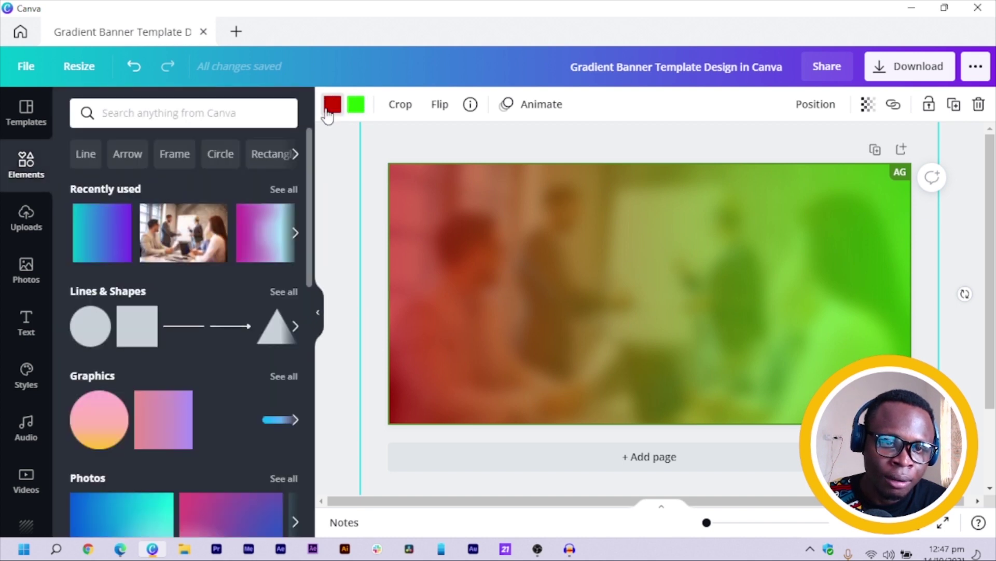
click(329, 110)
click(85, 180)
drag(179, 306, 67, 309)
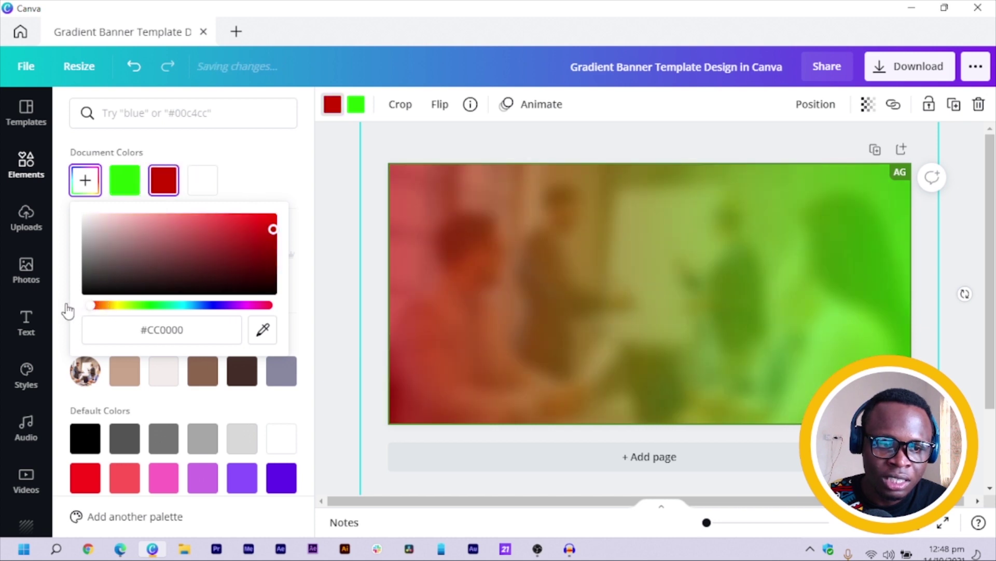
Step: Change the gradient's green colour to magenta #FF00DE and deselect the overlay
click(357, 105)
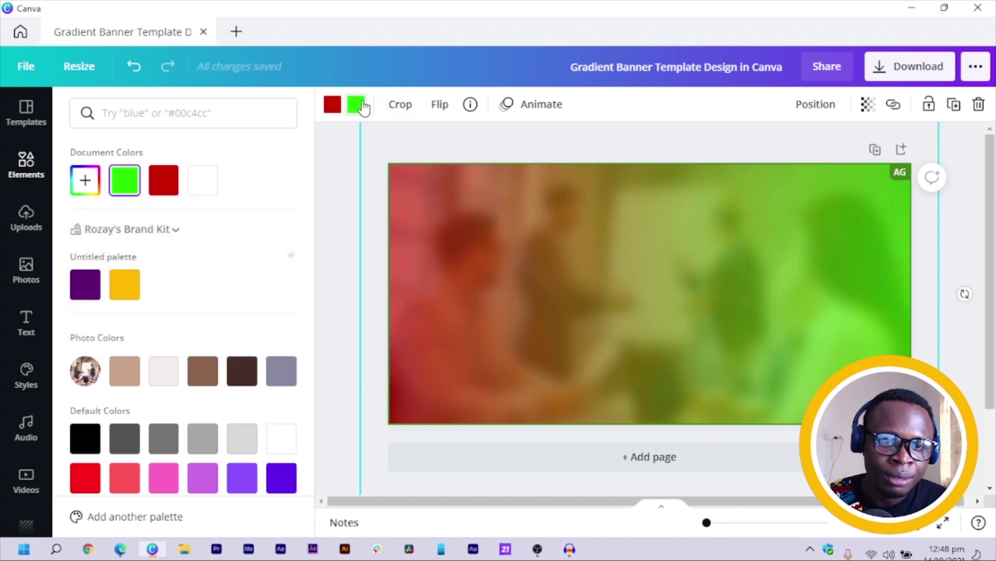
click(85, 181)
drag(240, 306, 244, 307)
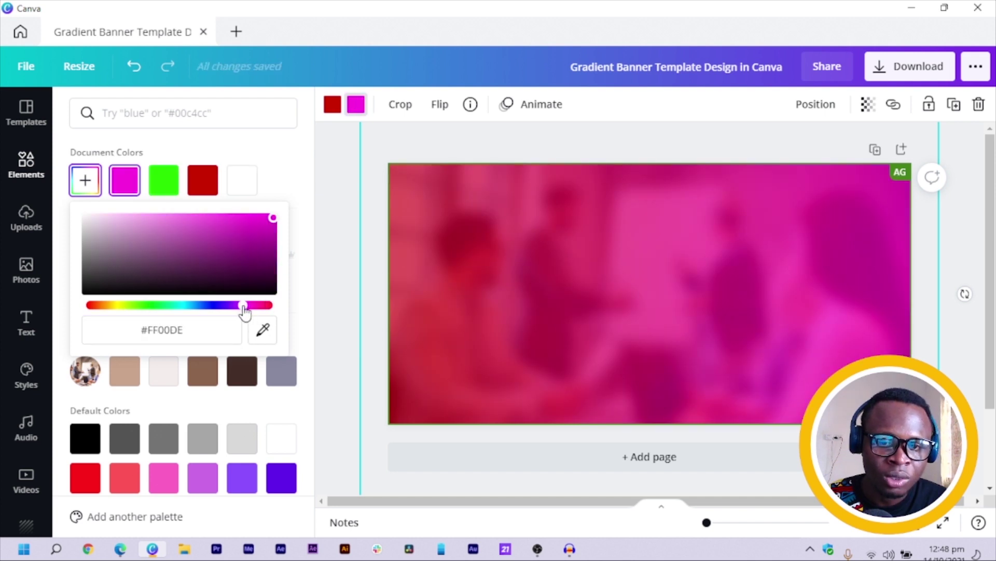
click(349, 236)
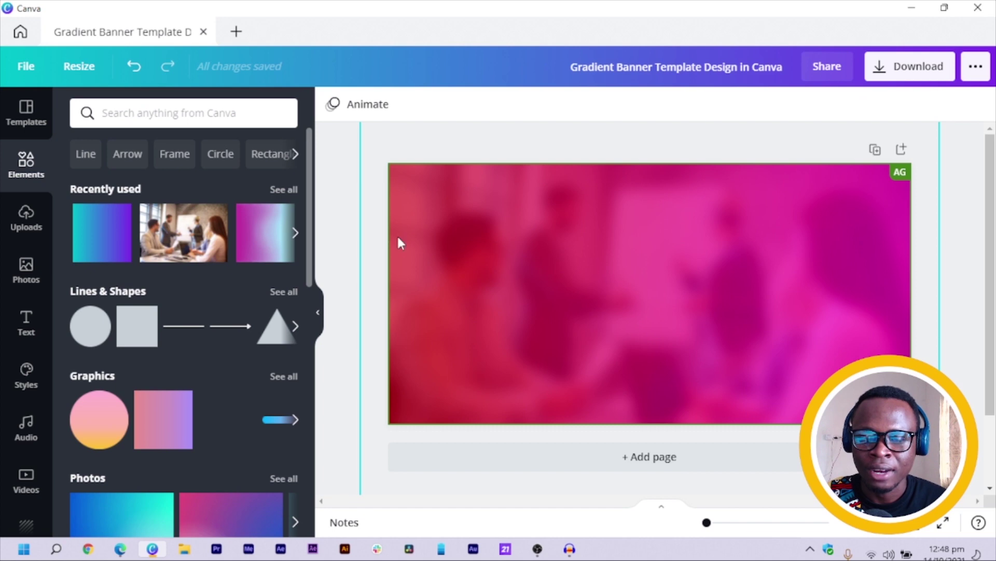
Step: Search the photo library for "guy pointing" and browse the results
click(26, 270)
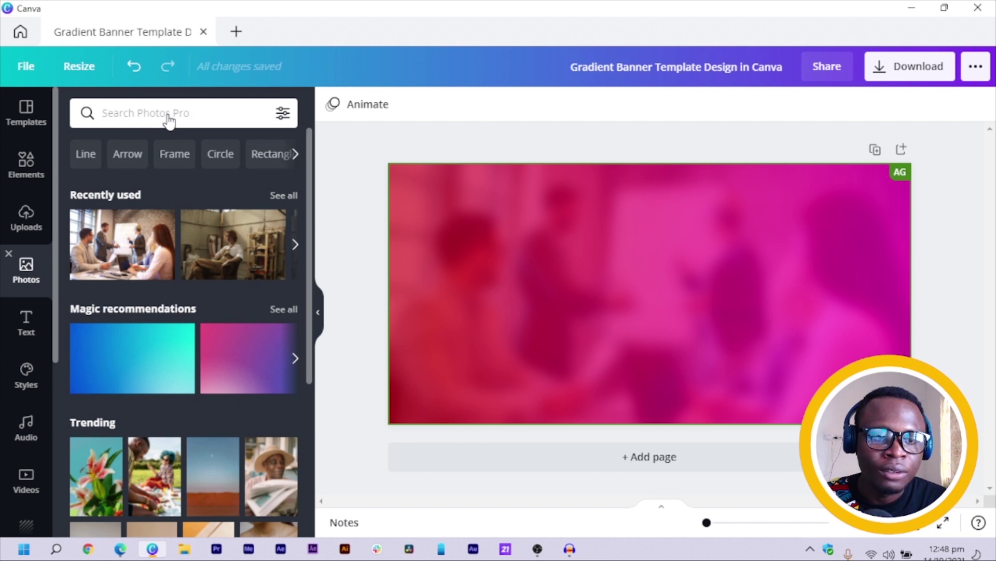
click(169, 115)
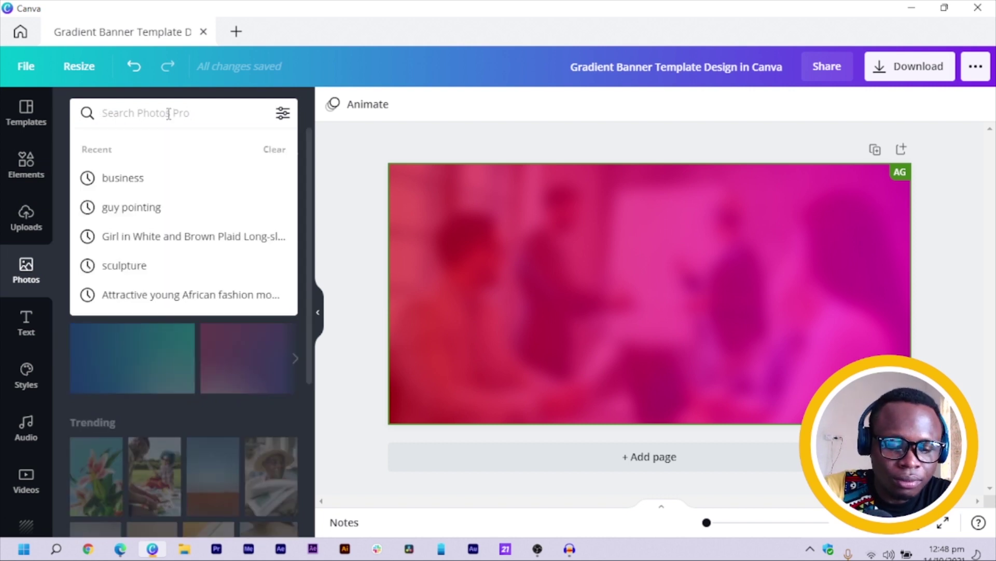
text(guy point)
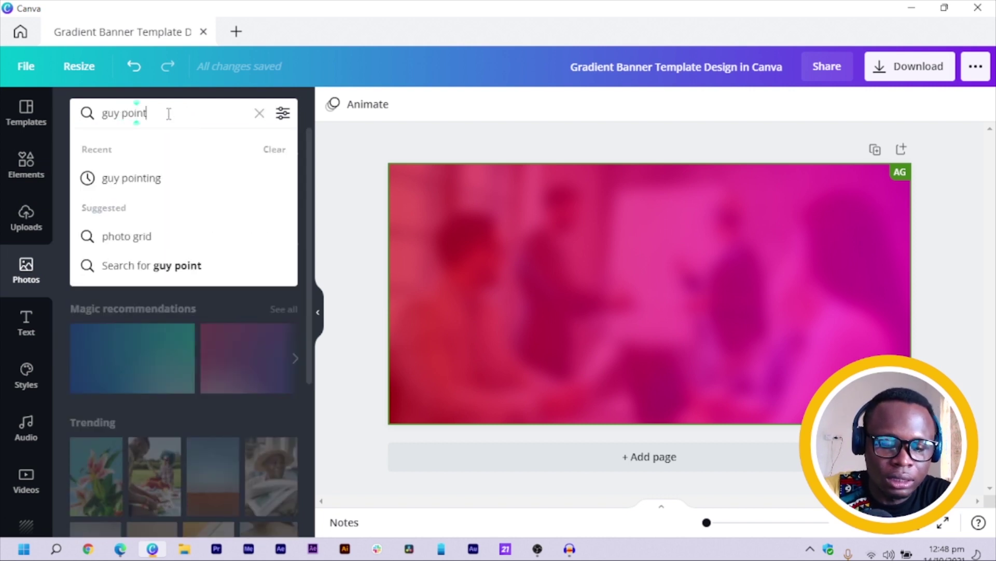
text(ing)
key(Return)
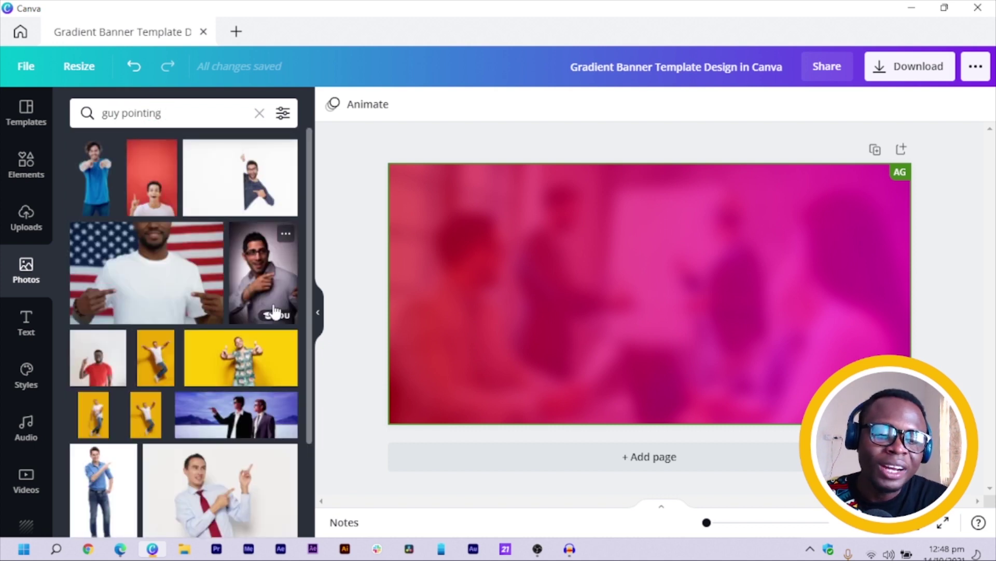
scroll(219, 326, down, 10)
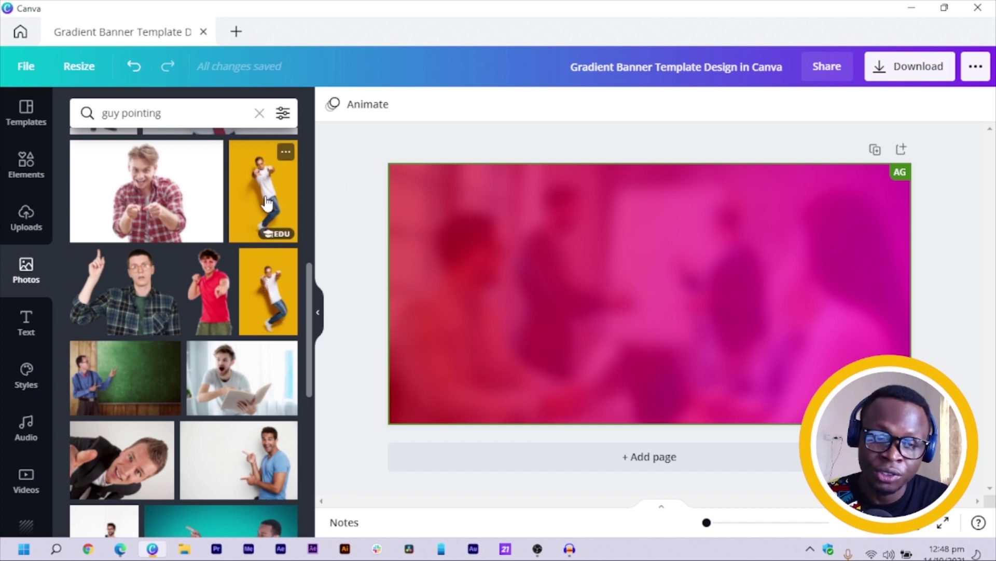
Step: Filter the "guy pointing" photo results to cut-outs only
click(283, 114)
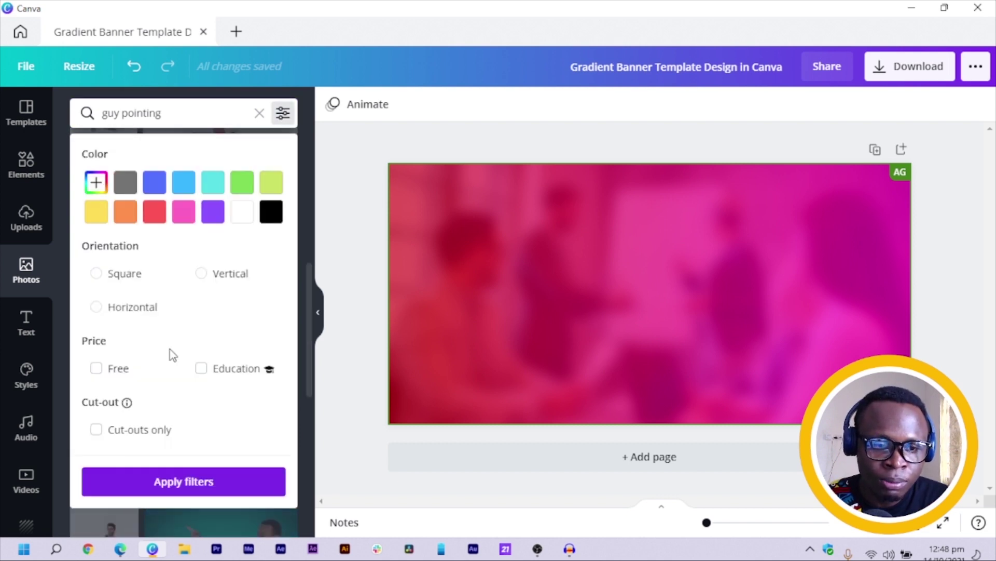
click(98, 433)
click(129, 485)
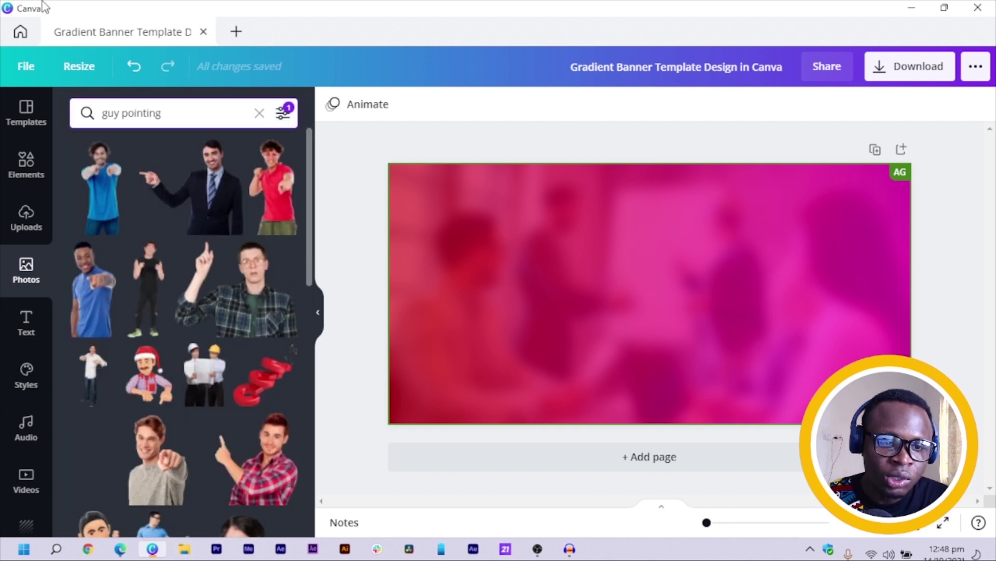
Step: Browse the cut-out results and add the photo of the smiling man in a blue polo shirt to the banner
scroll(252, 312, down, 4)
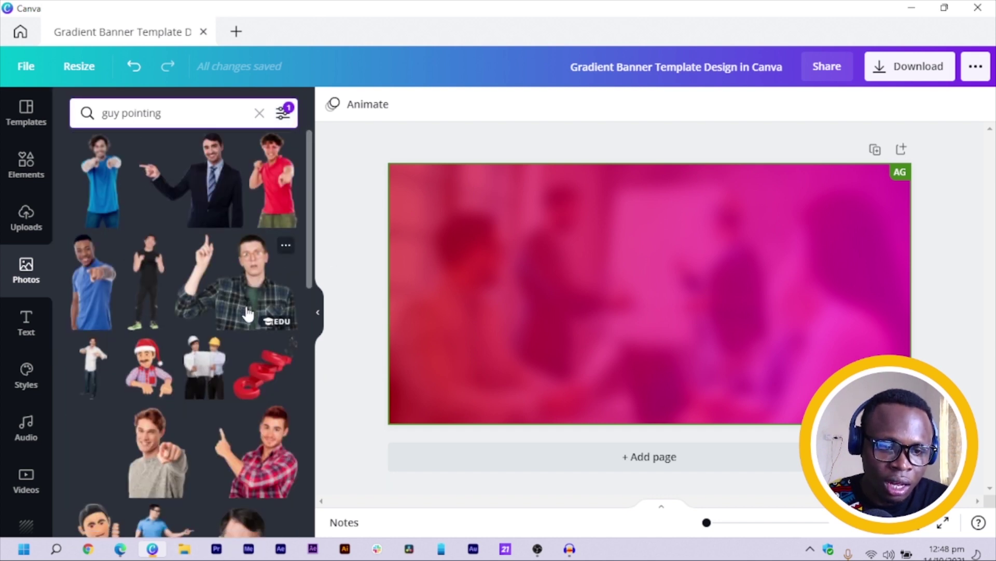
scroll(236, 346, down, 1)
scroll(237, 362, down, 3)
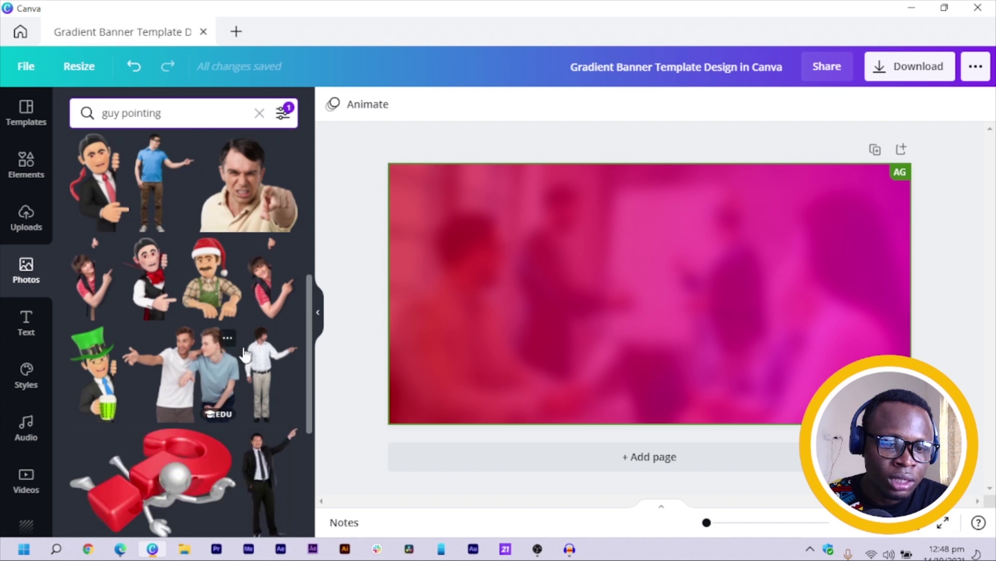
scroll(268, 332, down, 7)
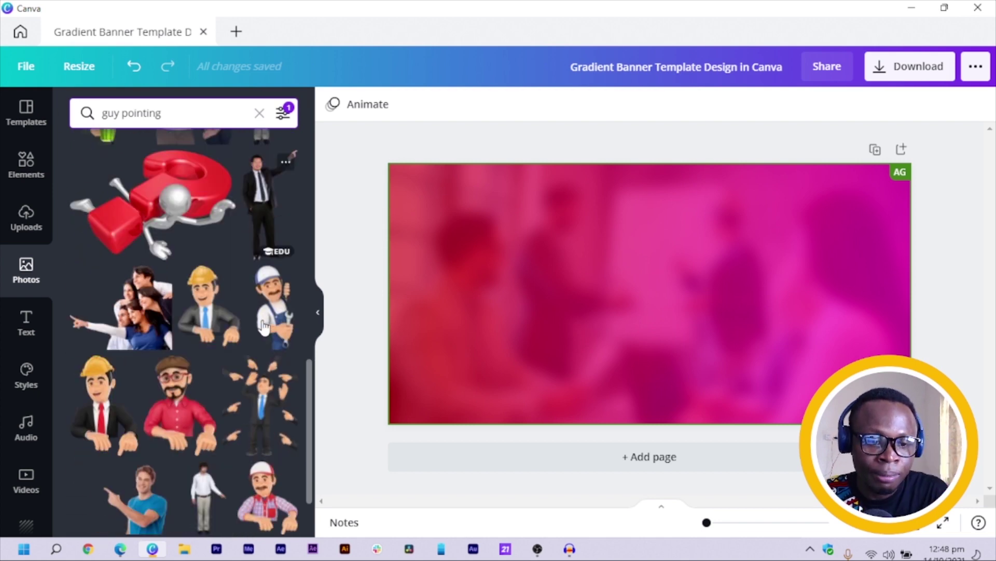
scroll(263, 327, down, 12)
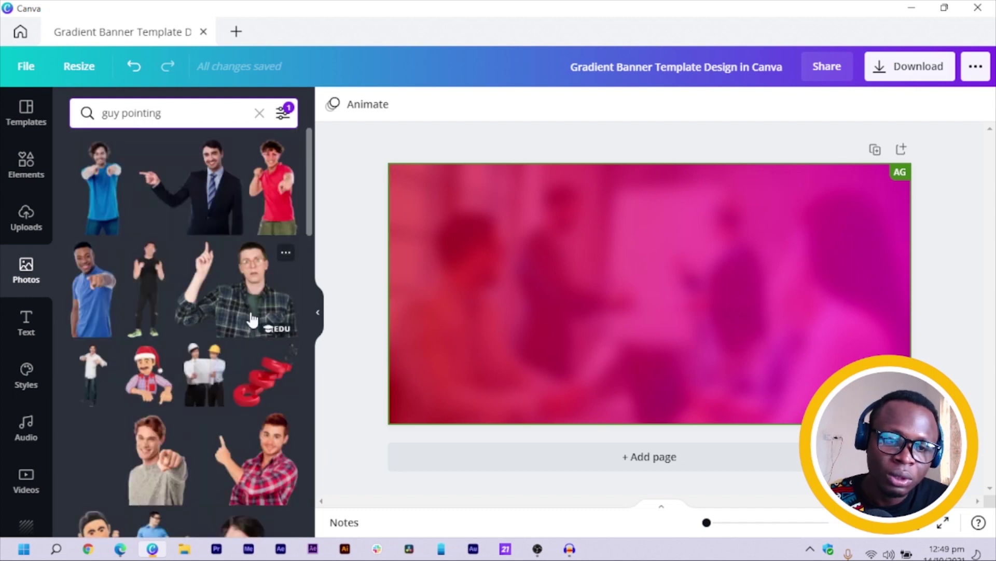
click(102, 307)
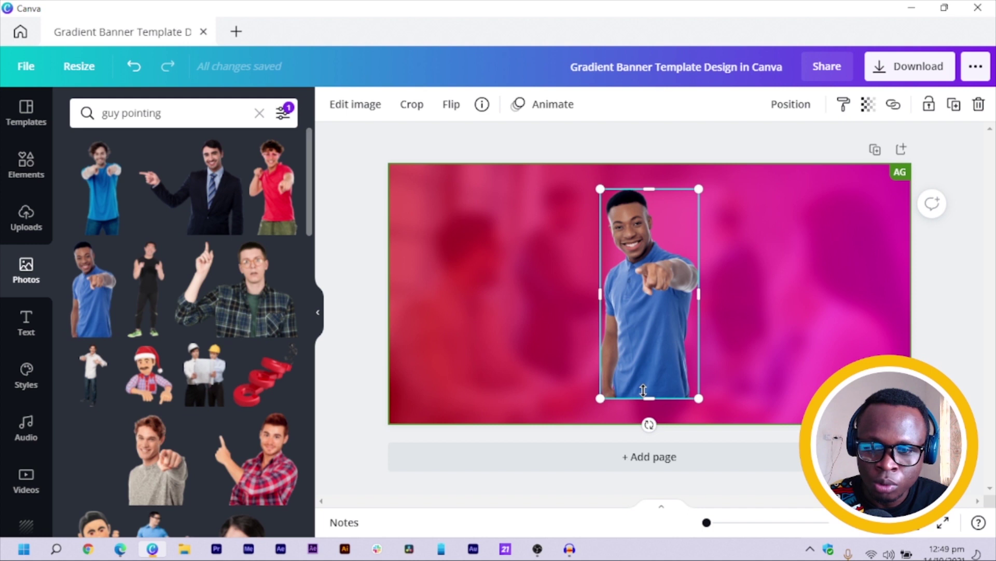
Step: Enlarge the man's photo down to the banner's bottom edge, move it into the left half and flip it horizontally
drag(649, 398, 758, 424)
drag(664, 366, 550, 369)
click(452, 105)
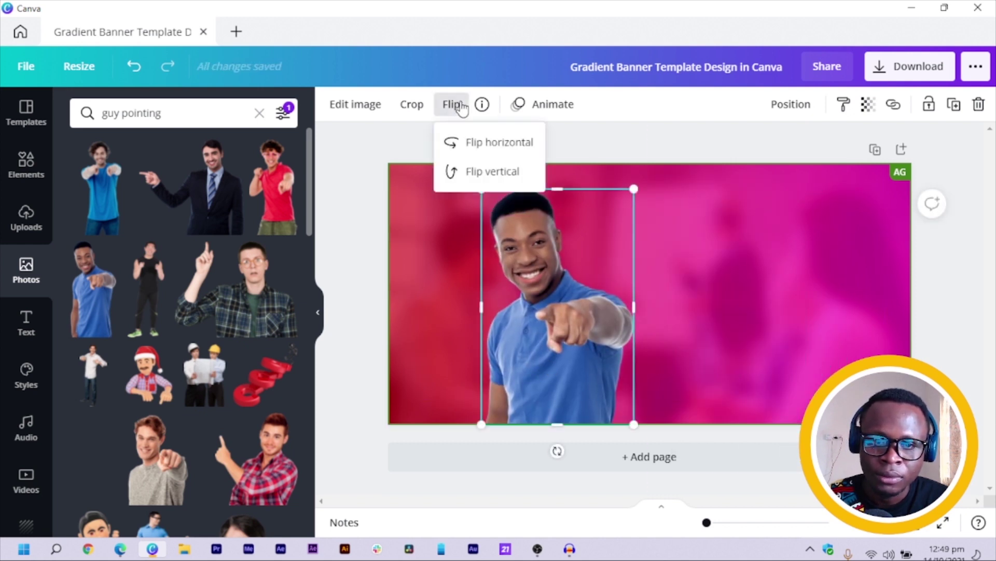
click(474, 145)
drag(530, 319, 521, 322)
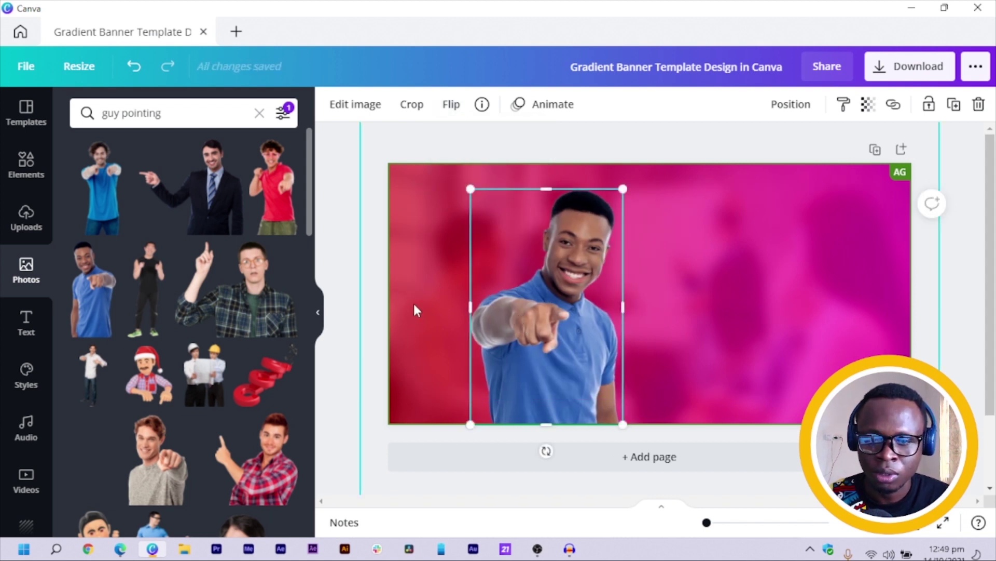
click(335, 212)
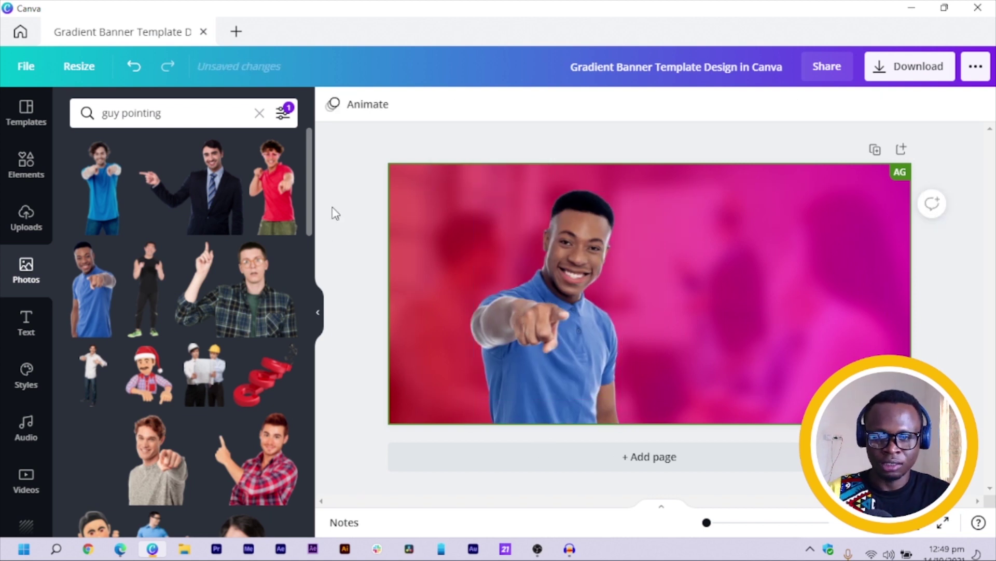
Step: Nudge the man's photo down slightly past the banner's bottom edge and deselect it
click(546, 337)
key(Down)
key(Down)
key(Down)
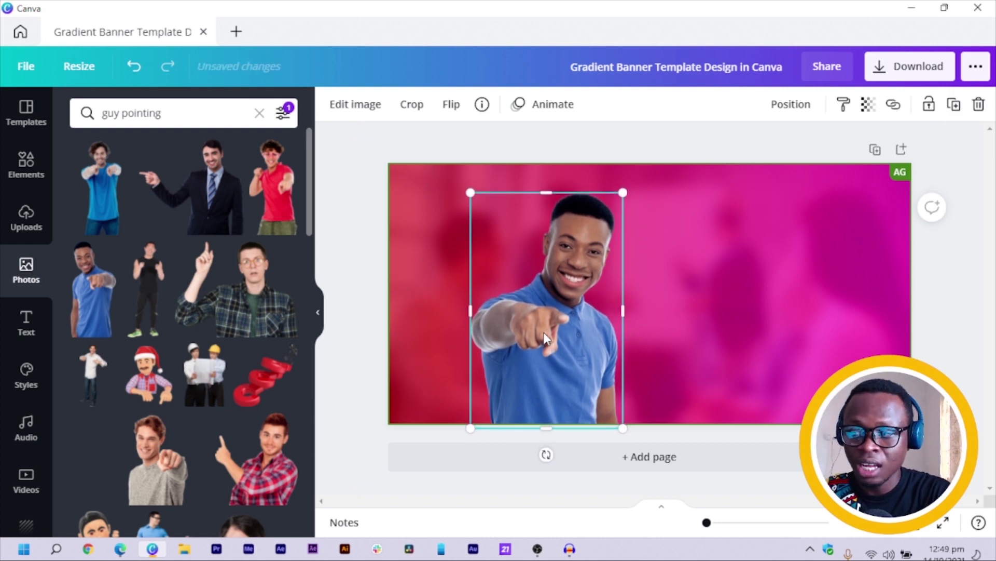
click(353, 226)
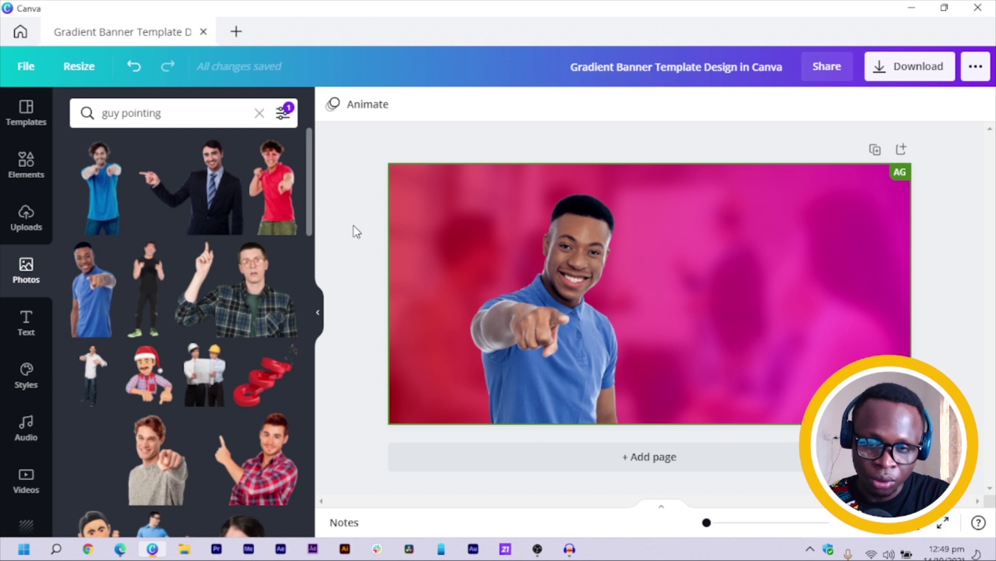
Step: Add a new text box and move it to the empty area beside the man's face
key(t)
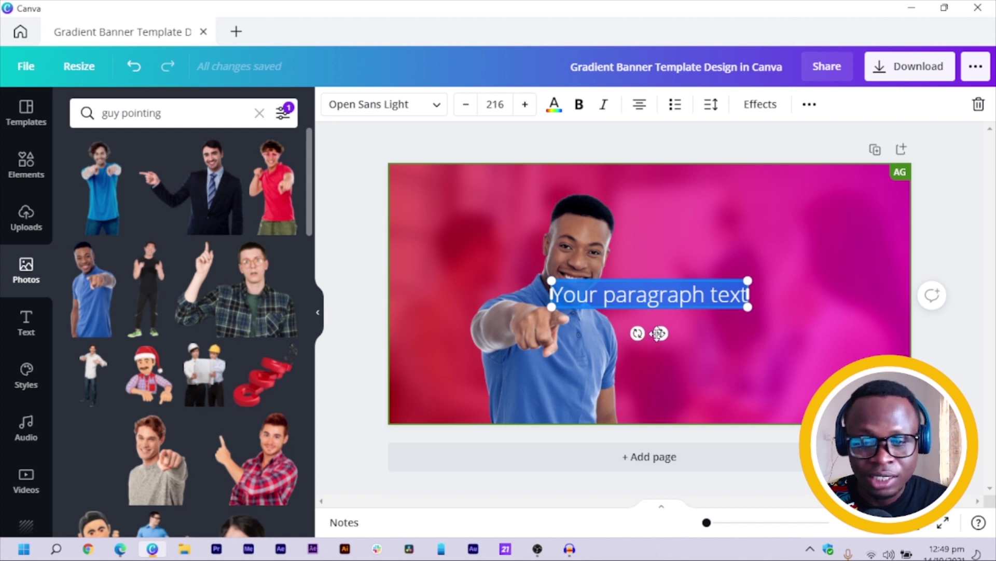
drag(658, 333, 744, 302)
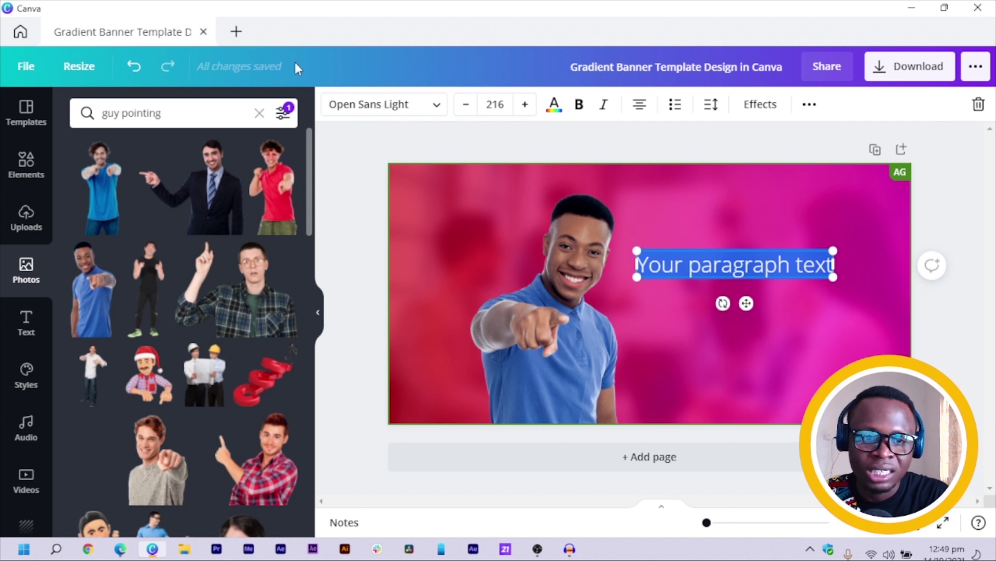
Step: Browse the available fonts for the text box and switch the brand kit to African Geek Brand Kit
click(397, 109)
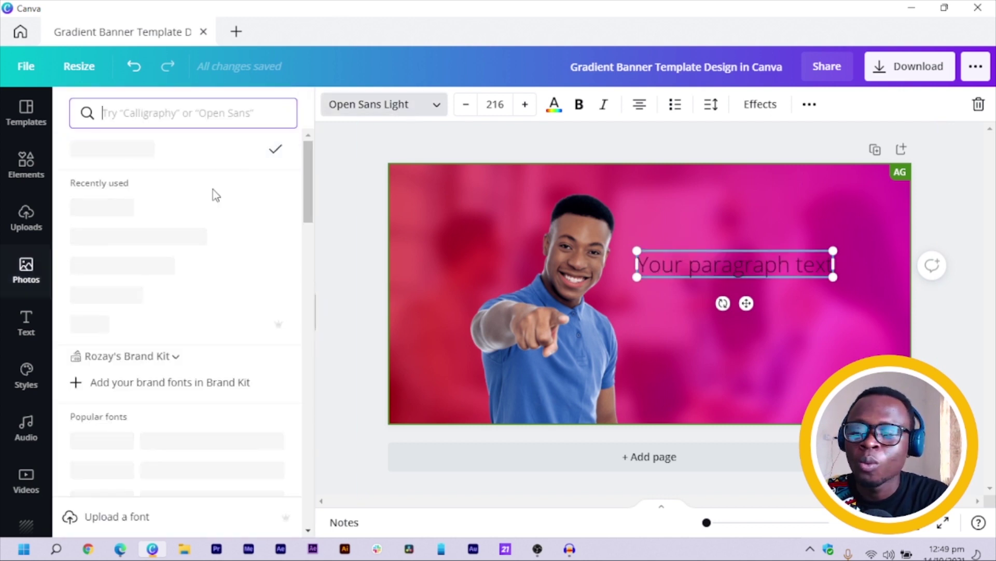
scroll(176, 305, down, 9)
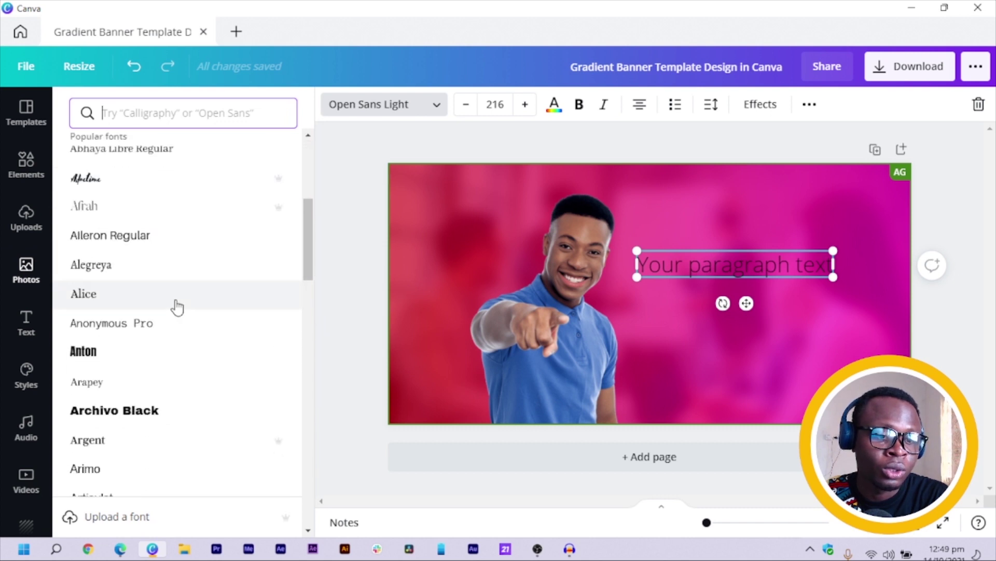
scroll(178, 310, down, 12)
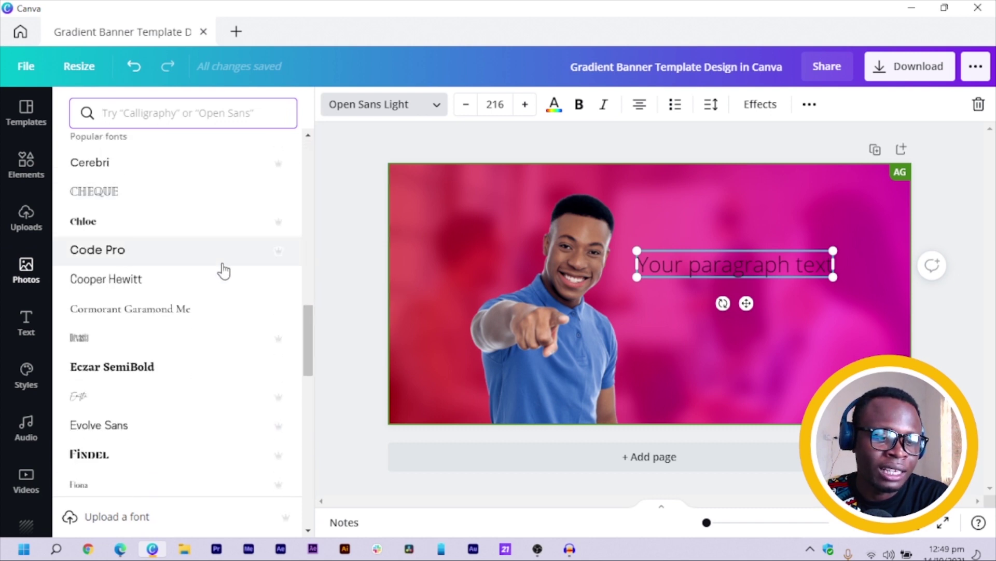
scroll(229, 280, down, 8)
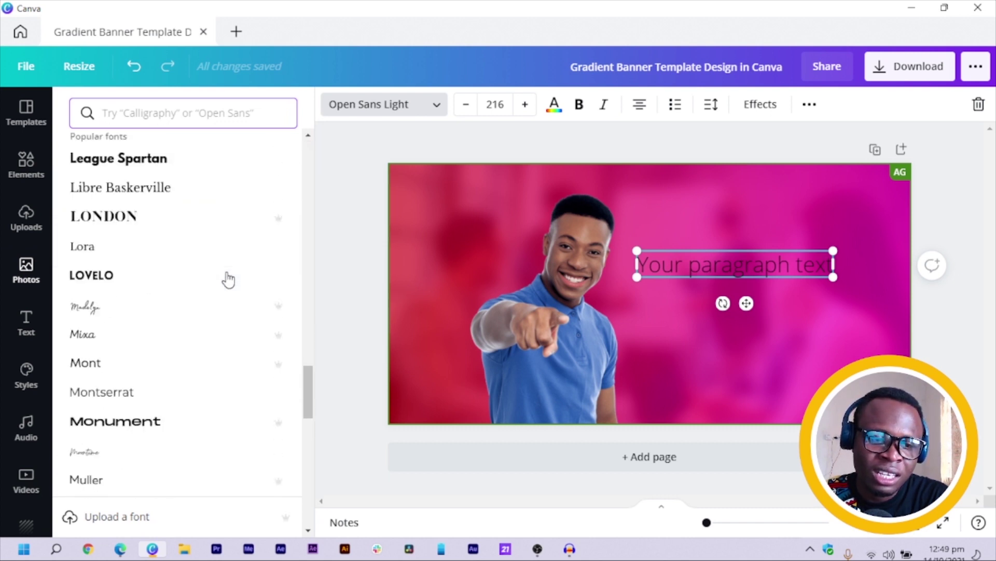
scroll(228, 275, up, 15)
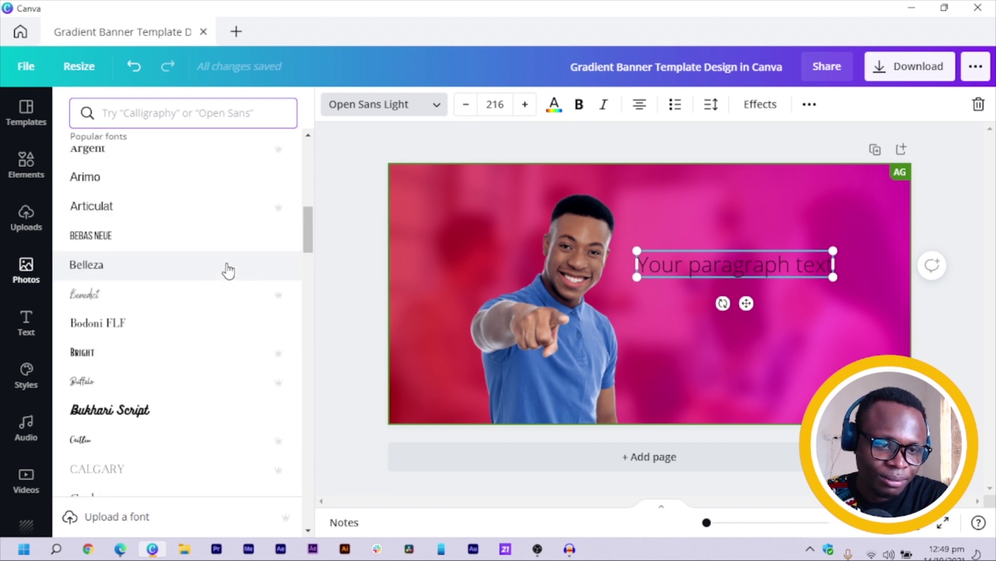
scroll(229, 270, down, 2)
scroll(228, 270, up, 12)
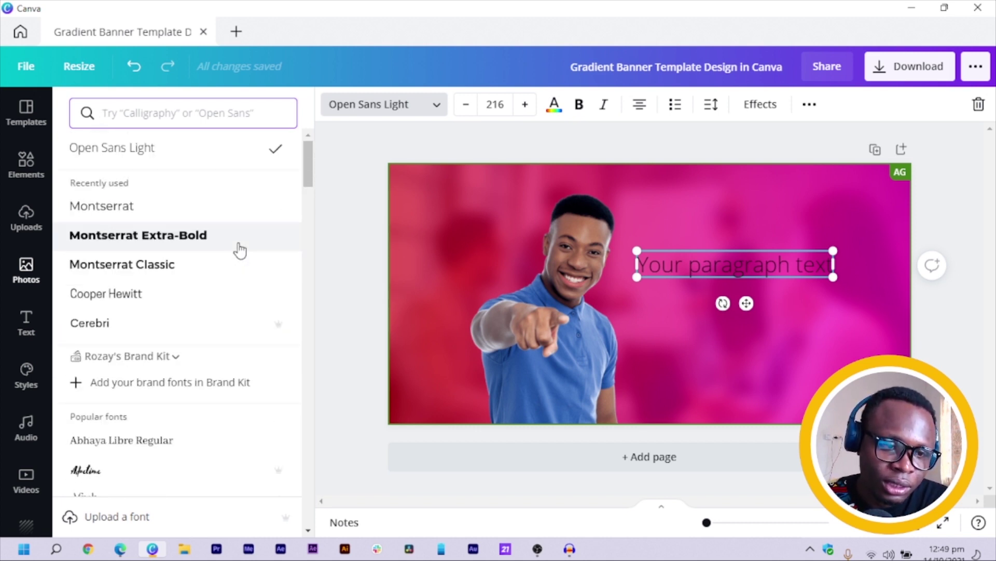
click(164, 363)
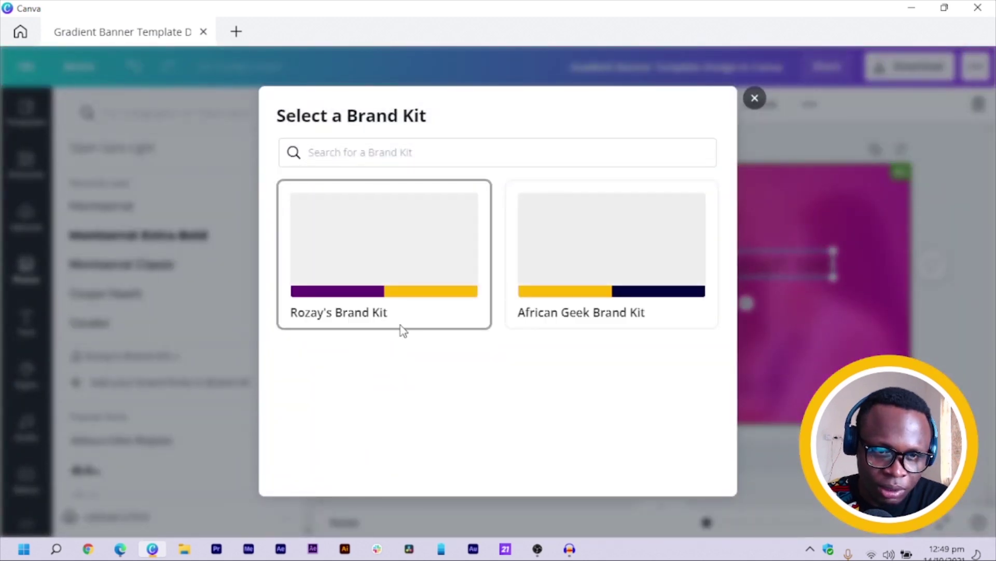
click(578, 289)
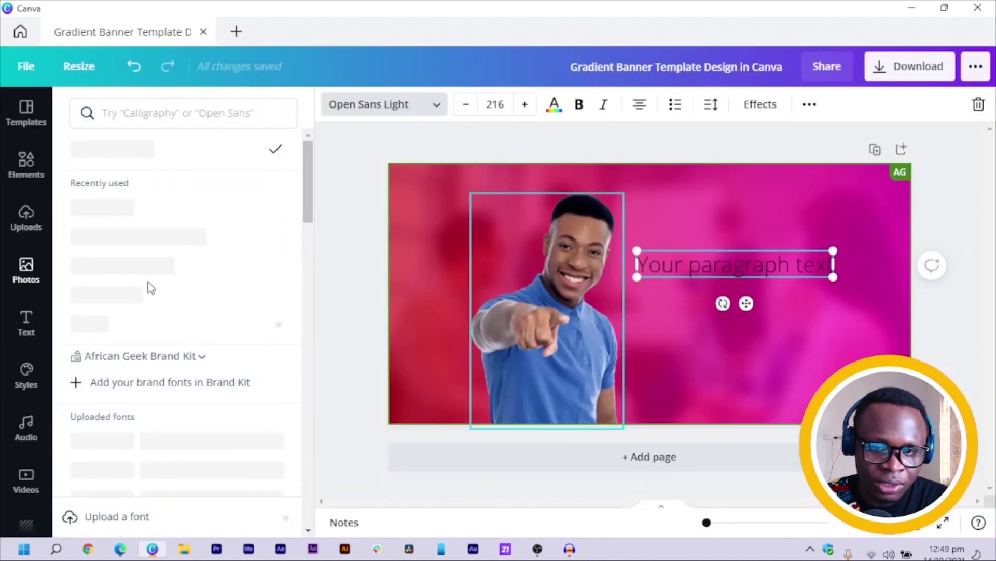
Step: Set the text box's font to the uploaded Champion Gothic Feather
scroll(167, 327, down, 4)
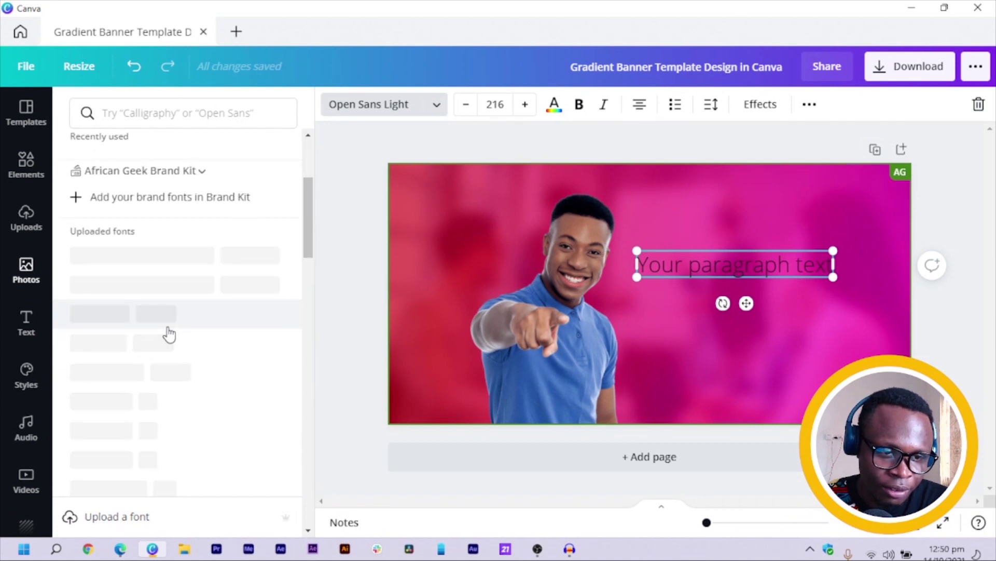
scroll(169, 335, down, 1)
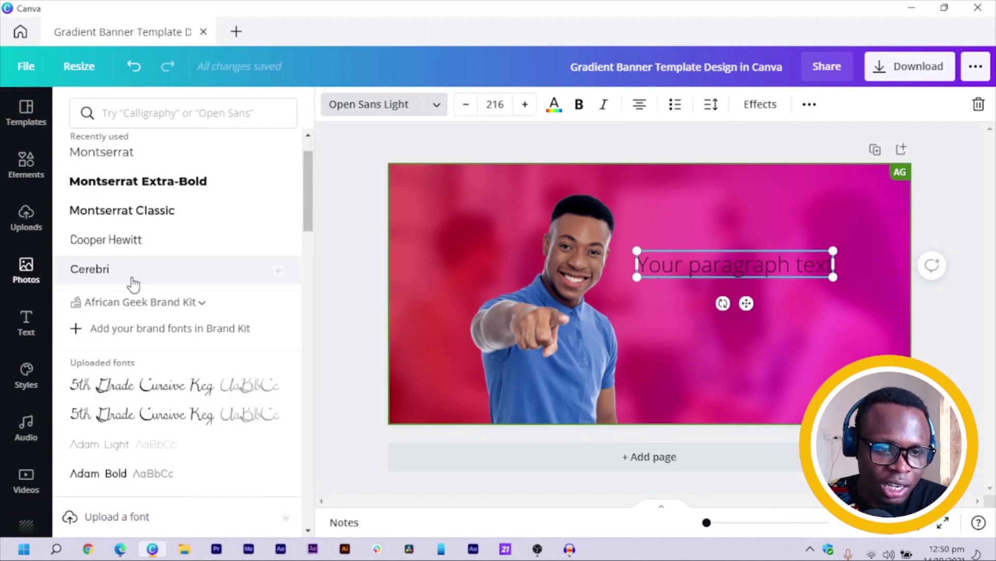
scroll(94, 345, down, 4)
scroll(93, 345, down, 4)
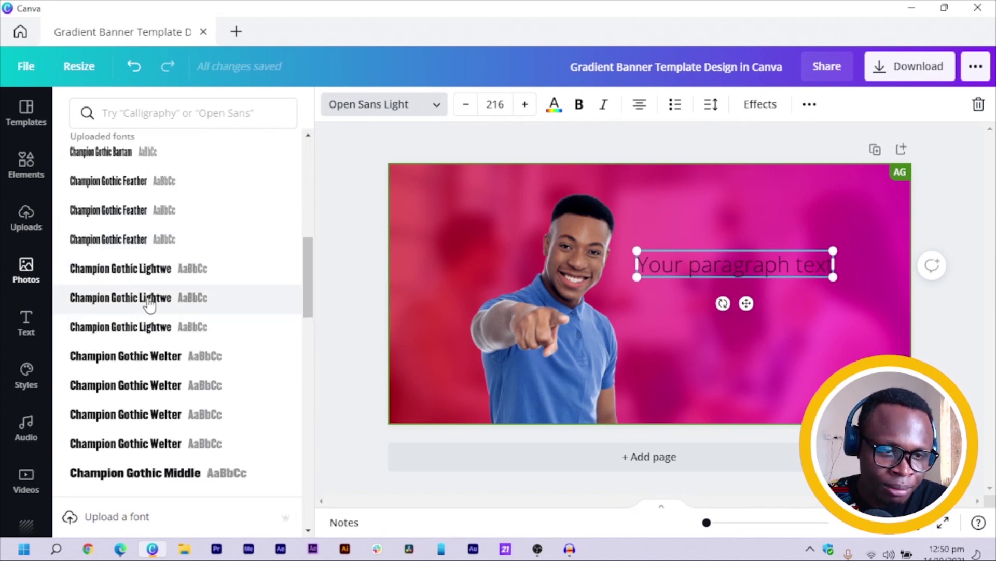
click(87, 238)
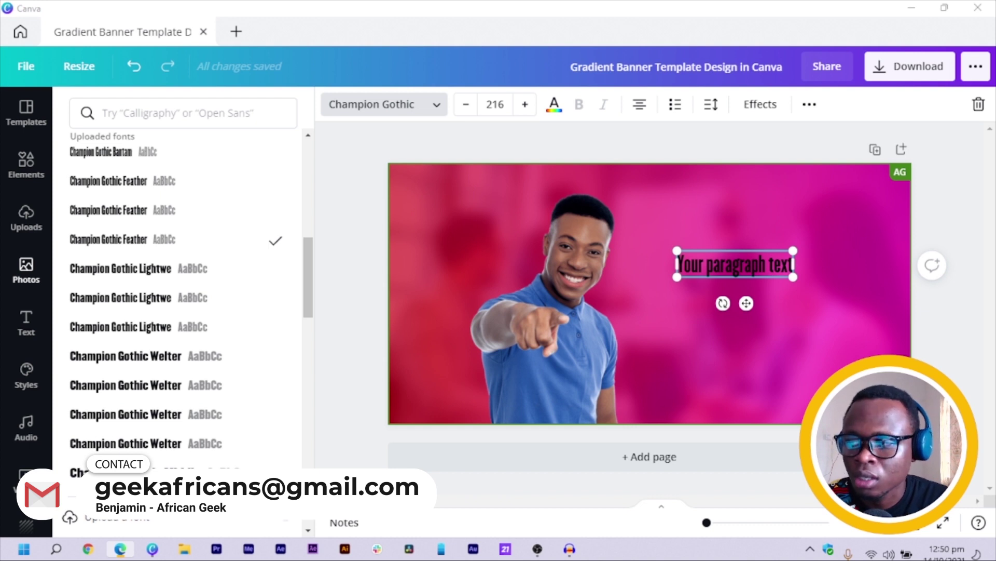
Step: Replace the placeholder text with "Creative"
click(755, 262)
click(755, 262)
text(crea)
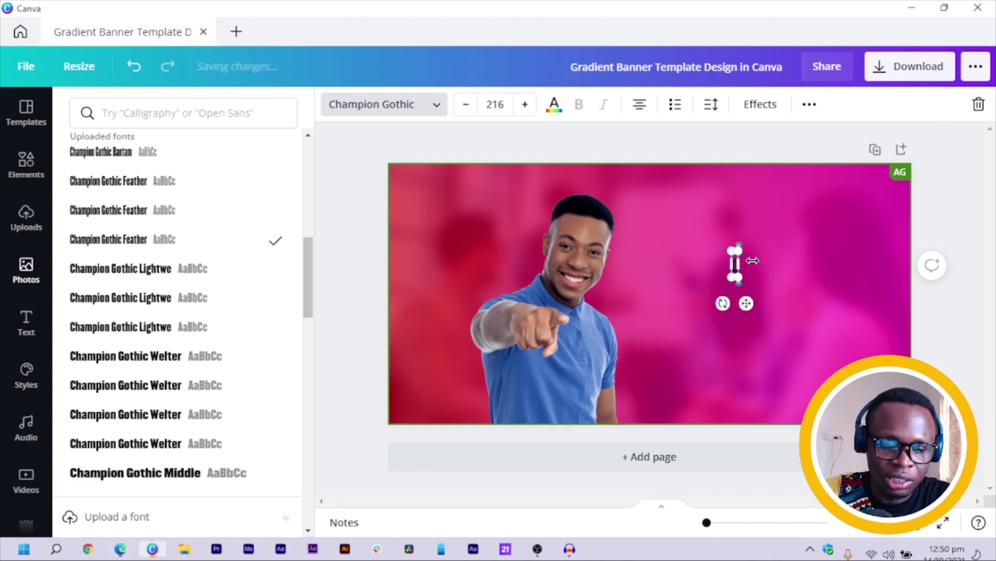
key(BackSpace)
key(BackSpace)
key(BackSpace)
key(BackSpace)
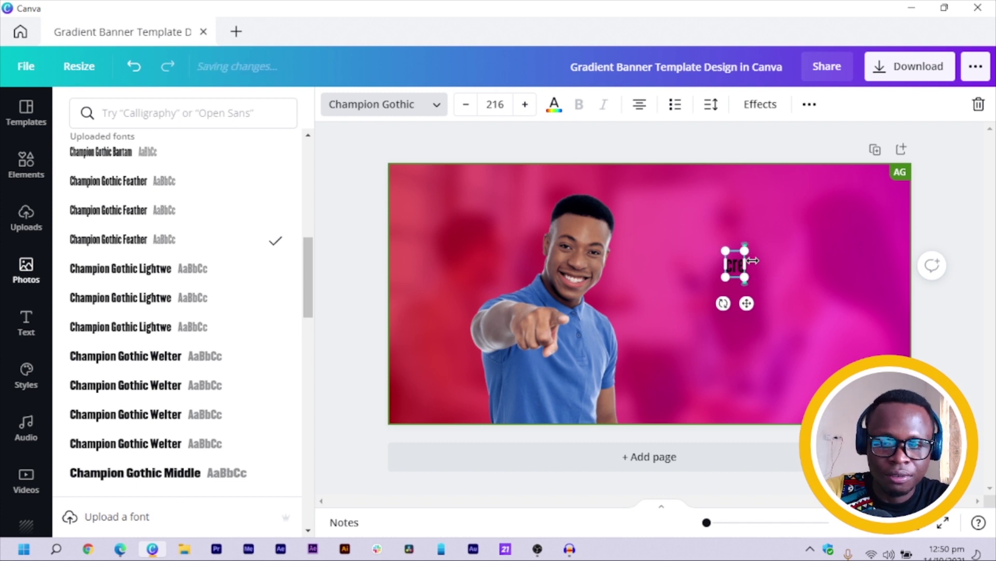
text(Crea)
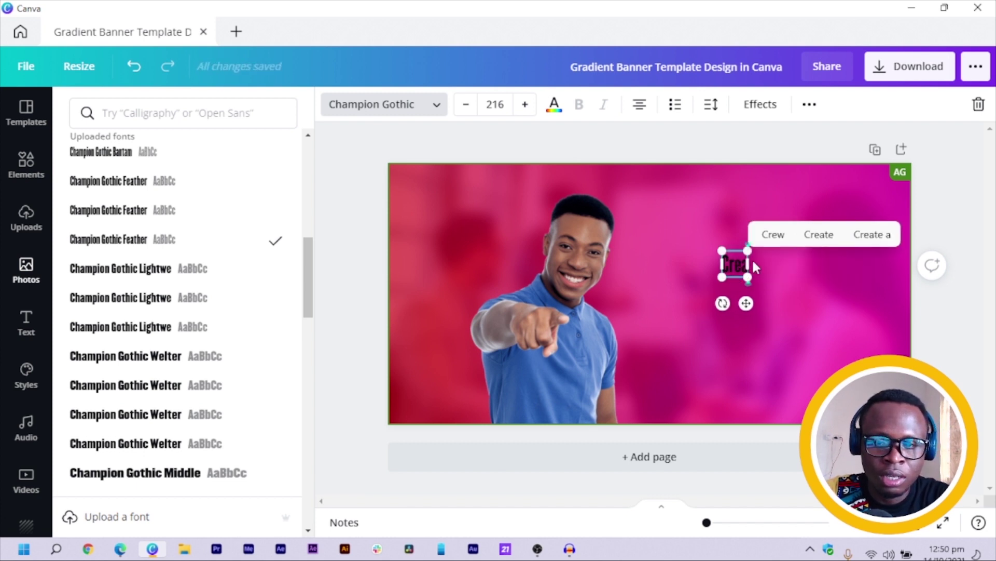
text(tive)
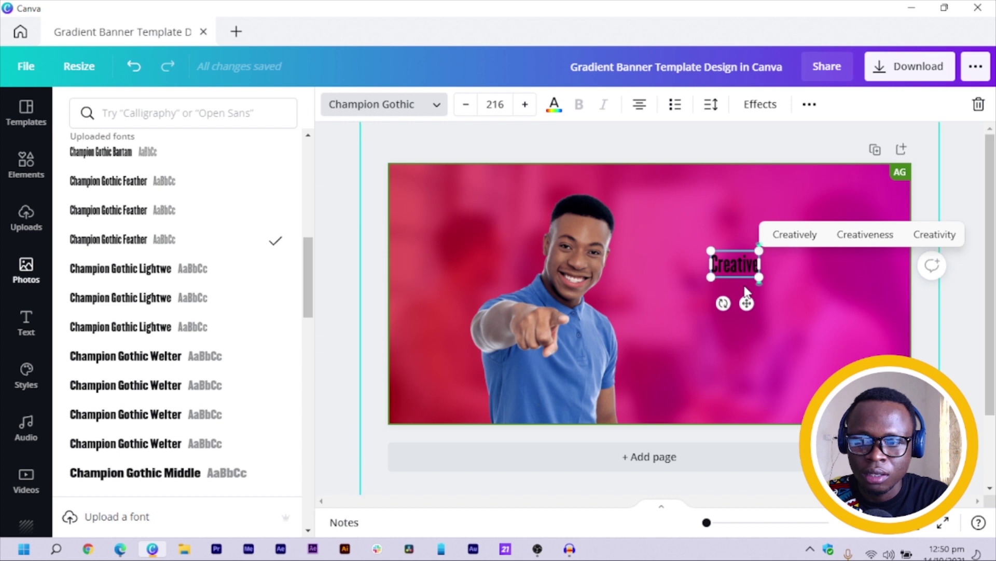
Step: Enlarge the "Creative" heading to a font size of about 635 and position it in the banner's right half
drag(784, 294, 872, 330)
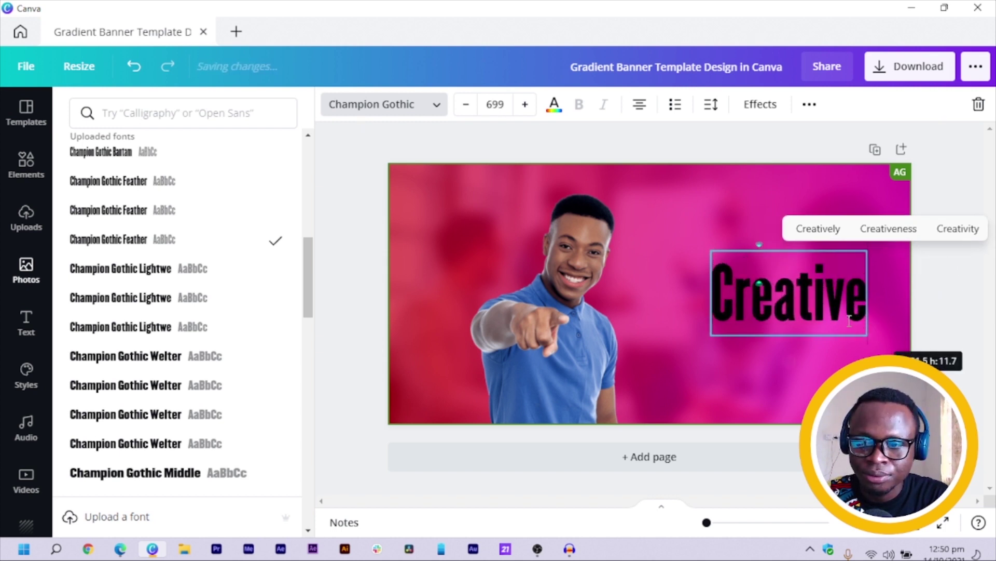
key(Escape)
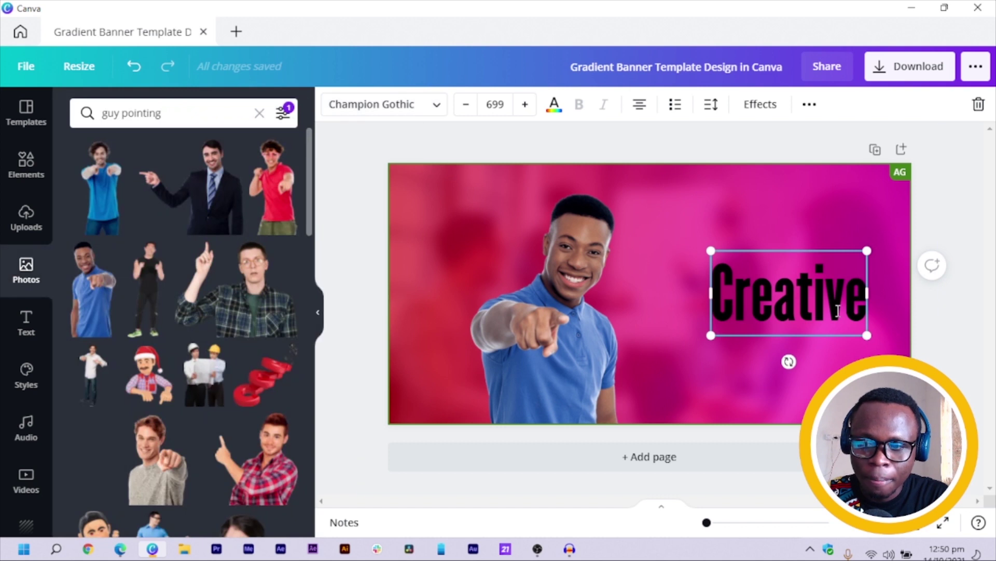
click(922, 334)
drag(828, 307, 798, 293)
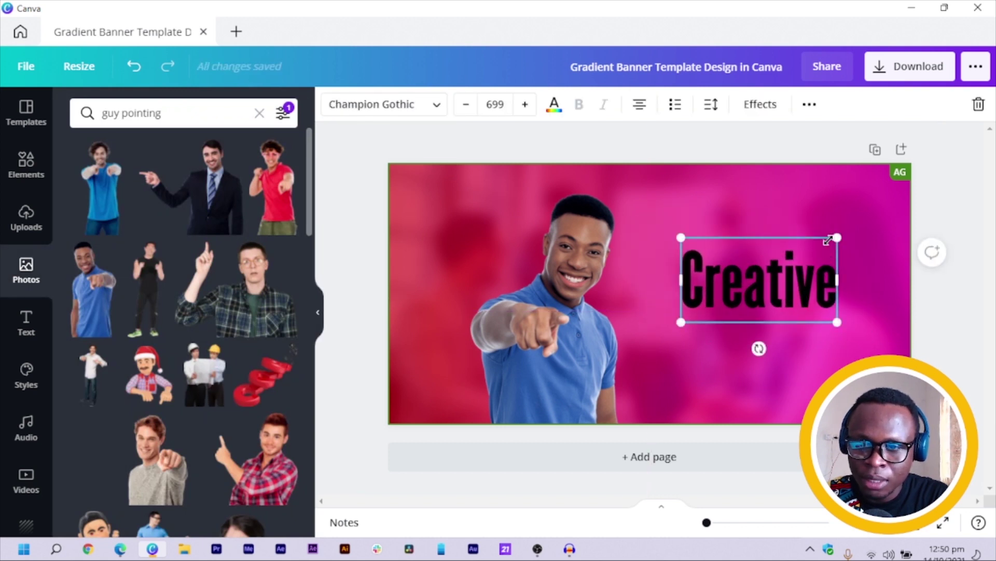
drag(829, 239, 822, 246)
drag(796, 293, 790, 297)
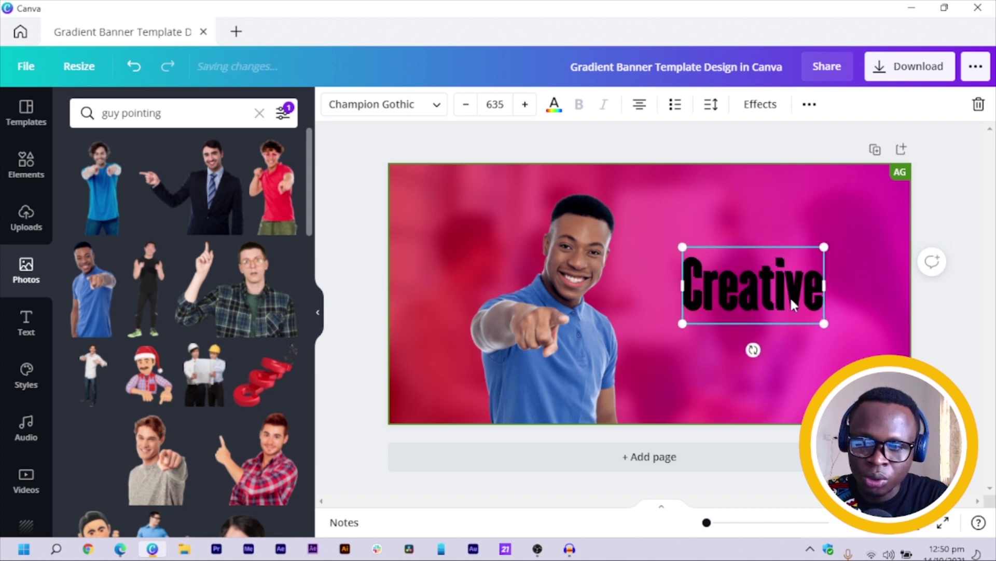
Step: Duplicate the "Creative" heading, place the copy directly below it and change its text to "Business"
key(ctrl+d)
mouse_move(777, 358)
mouse_down()
mouse_move(779, 366)
mouse_move(793, 357)
mouse_up()
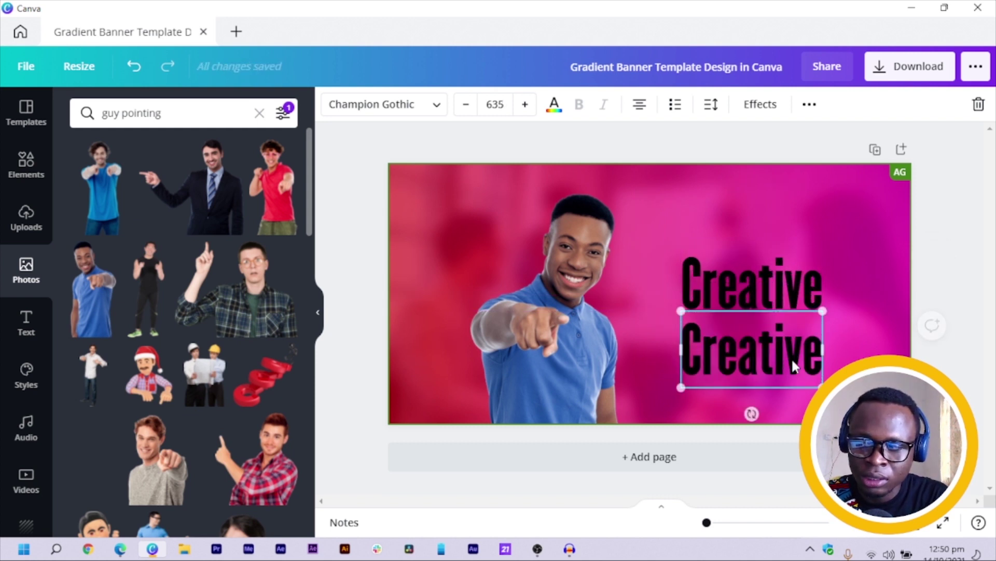
double_click(793, 361)
text(Busin)
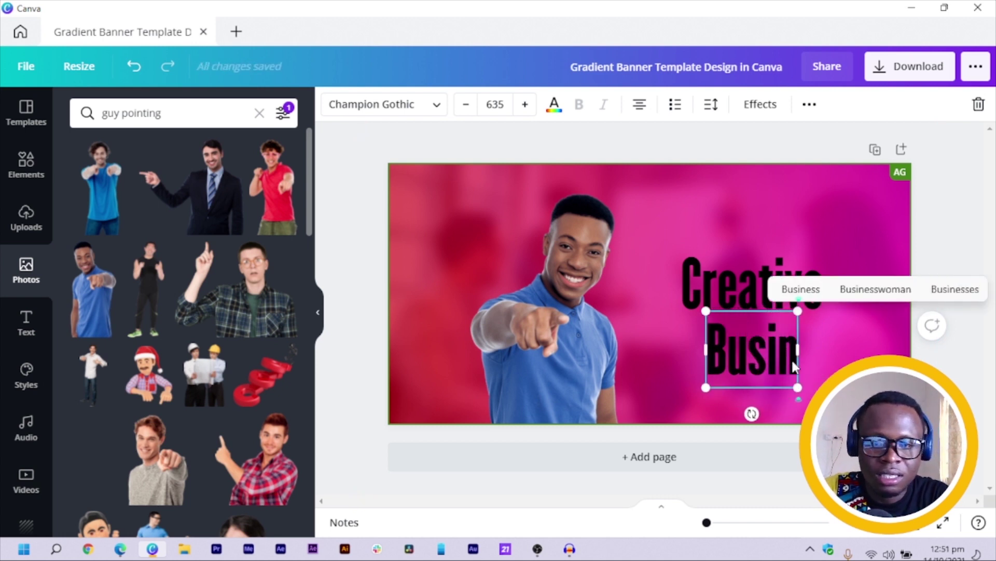
text(ess)
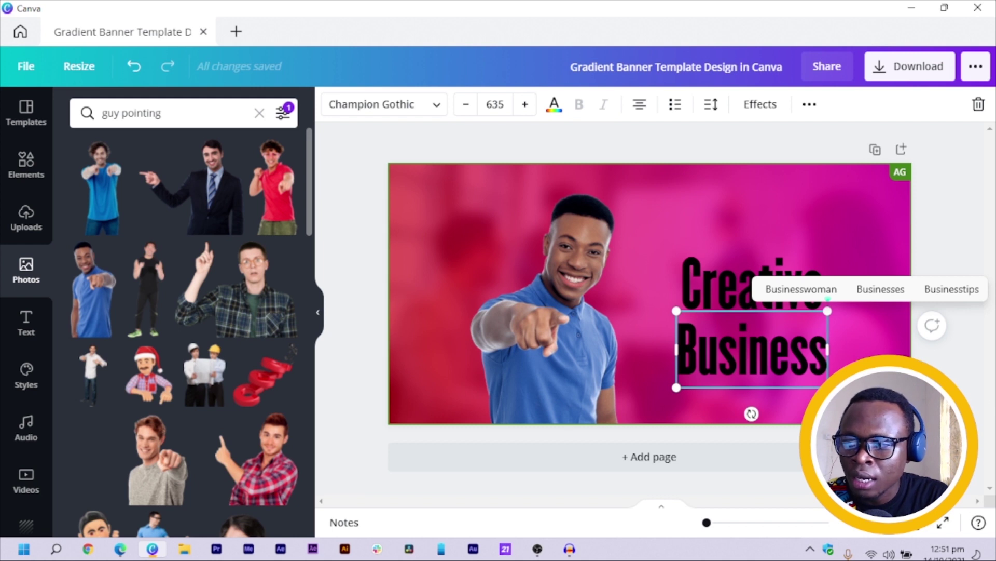
Step: Align the left edge of "Business" with "Creative" and nudge it up to tighten the gap between the two lines
click(977, 410)
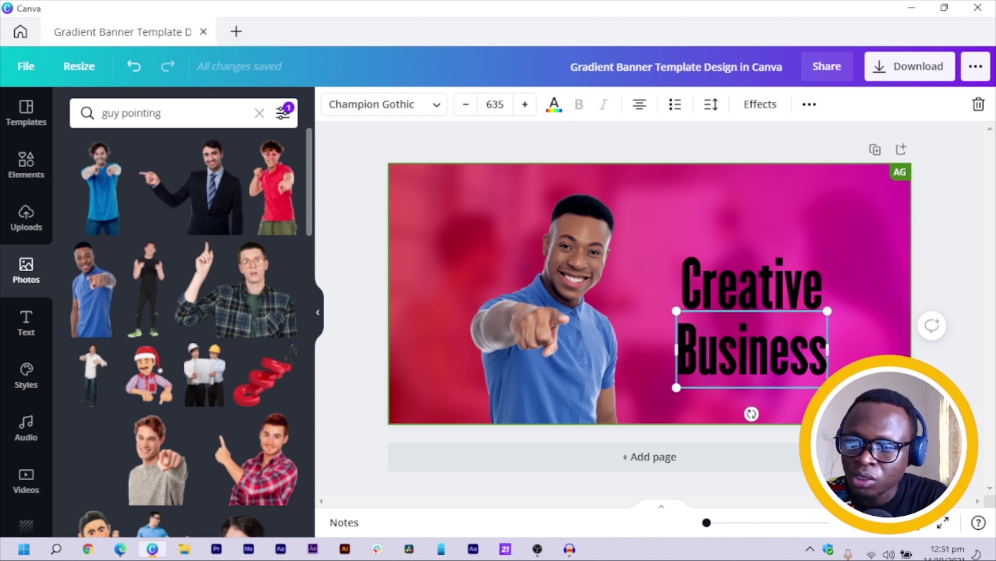
drag(779, 346, 758, 344)
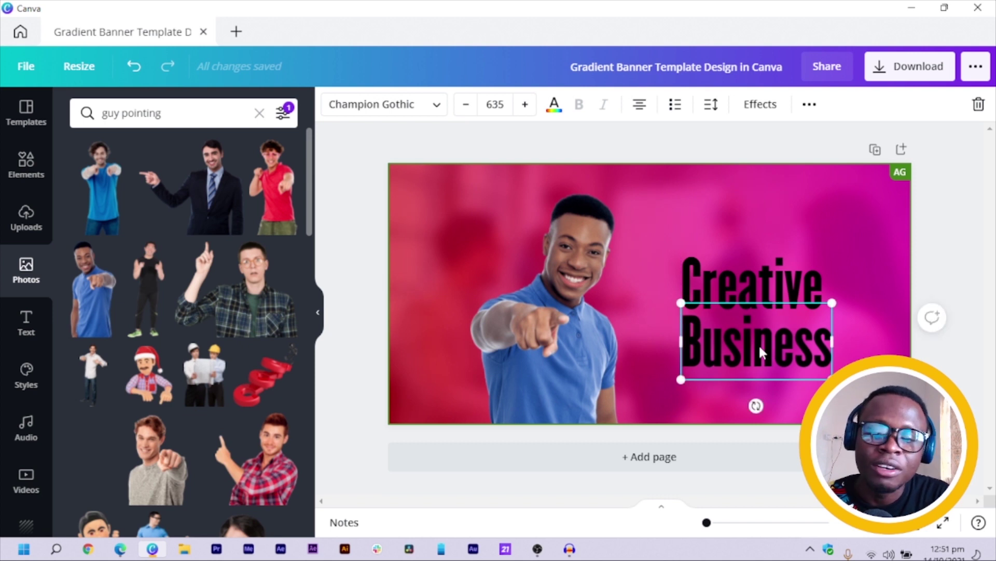
key(Up)
key(Up)
key(Up)
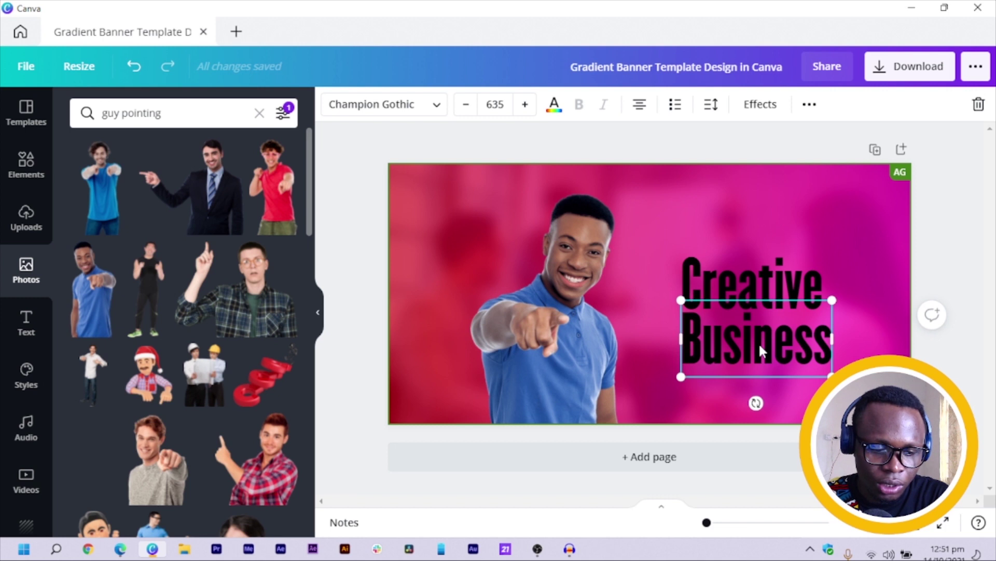
key(Escape)
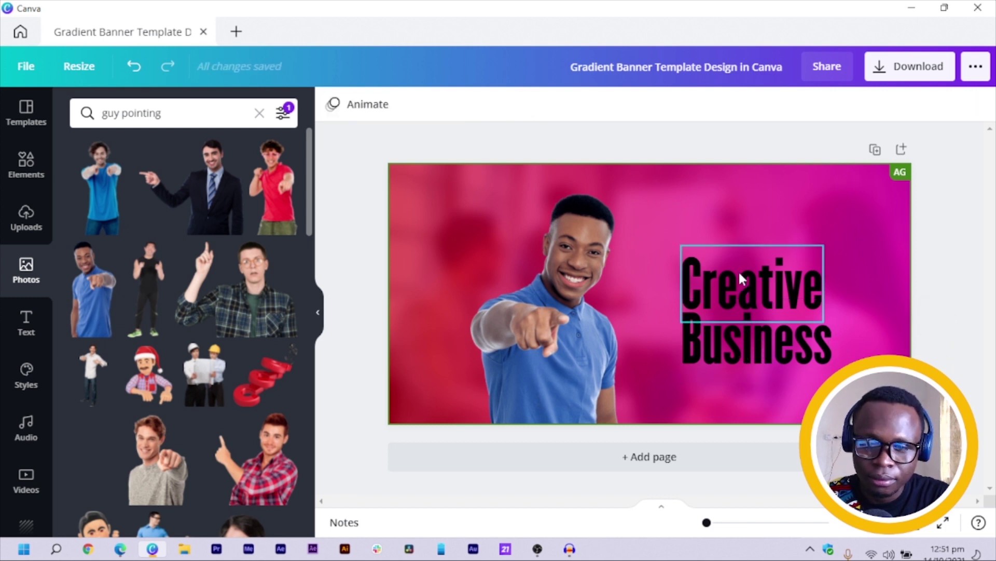
Step: Duplicate "Business" directly below itself and change the copy's text to "Agency"
click(750, 335)
drag(747, 354, 743, 394)
double_click(745, 396)
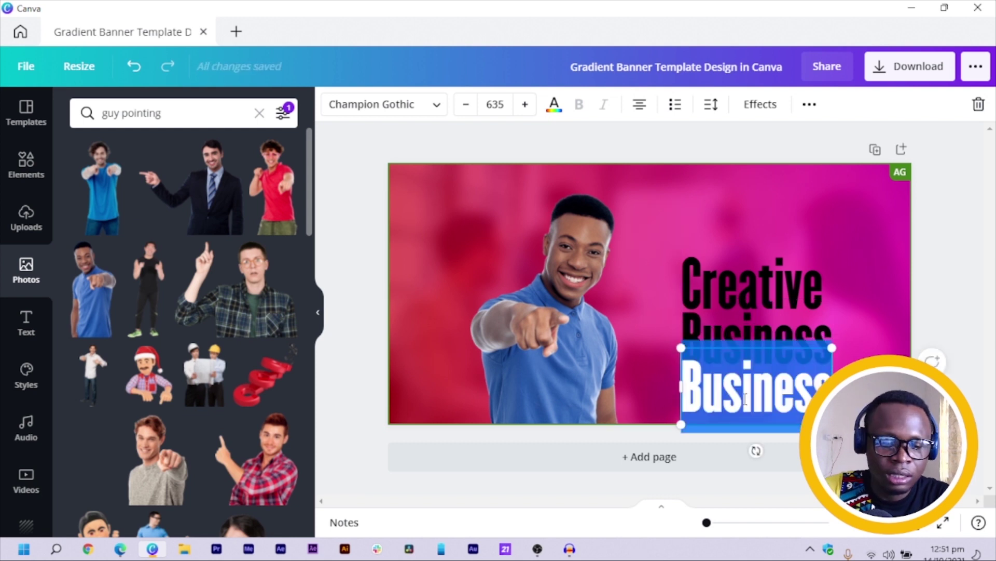
text(Agen)
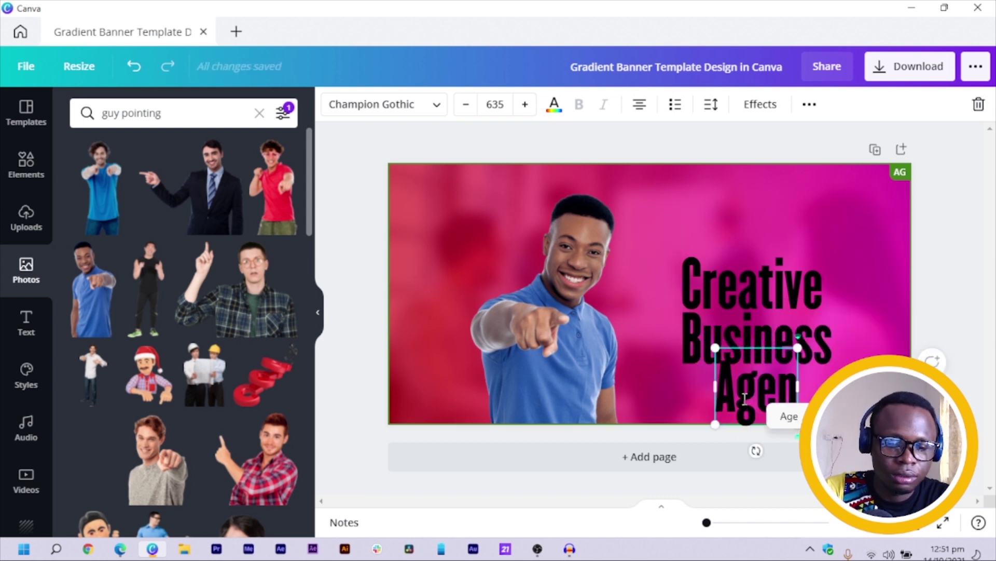
text(cy)
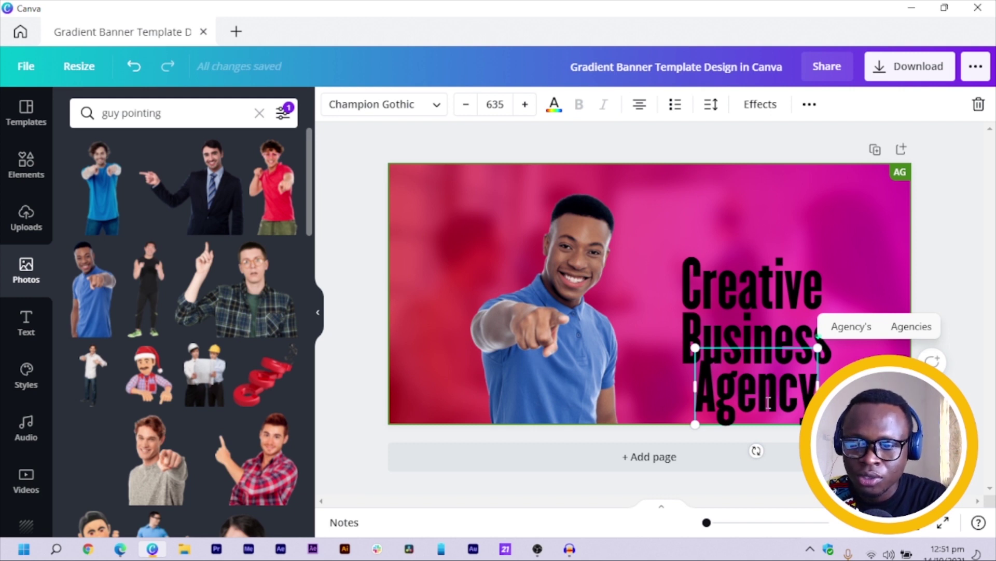
click(793, 400)
drag(765, 388, 762, 406)
Step: Space the "Creative", "Business" and "Agency" headings evenly in the vertical direction
shift+click(770, 325)
shift+click(773, 276)
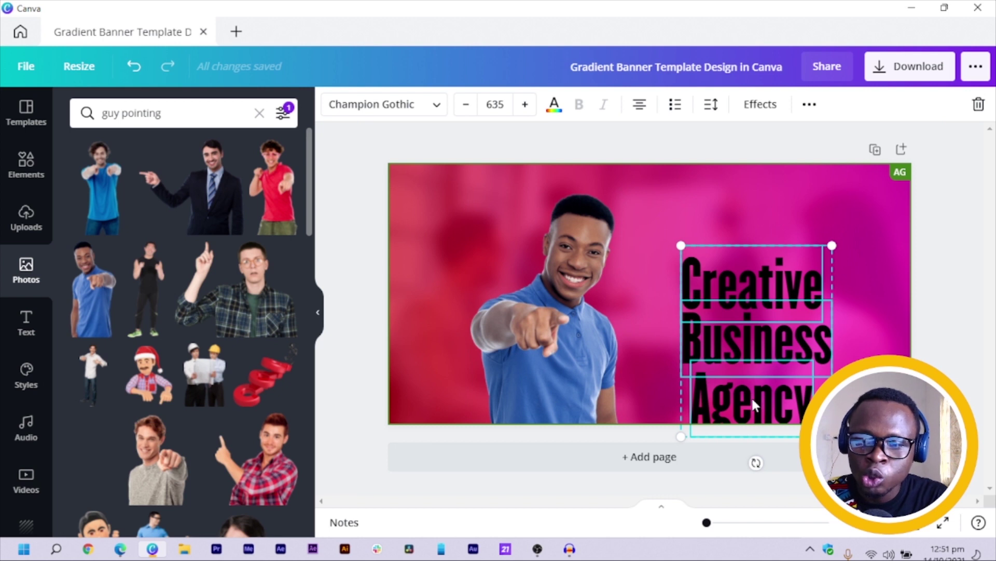
click(810, 105)
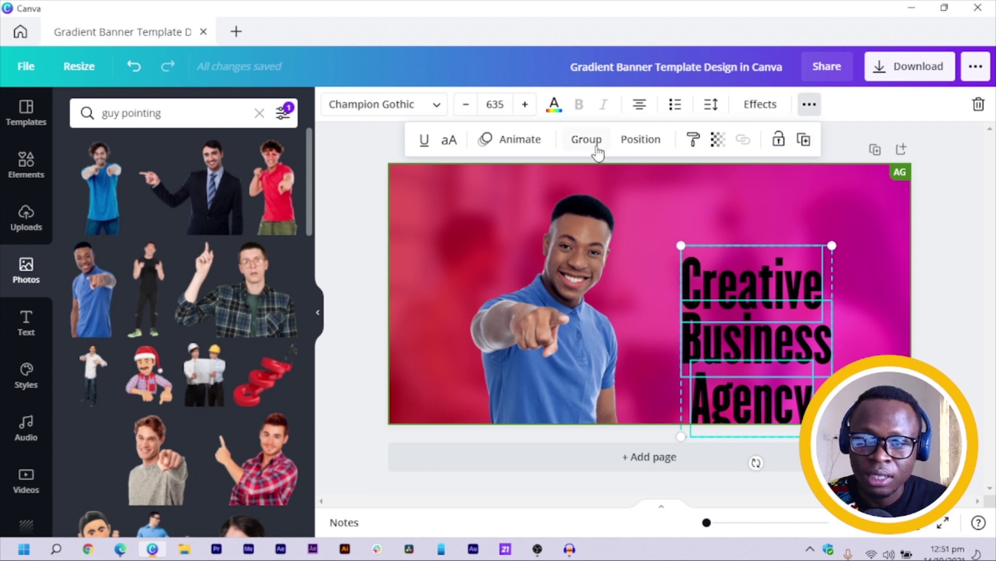
click(641, 139)
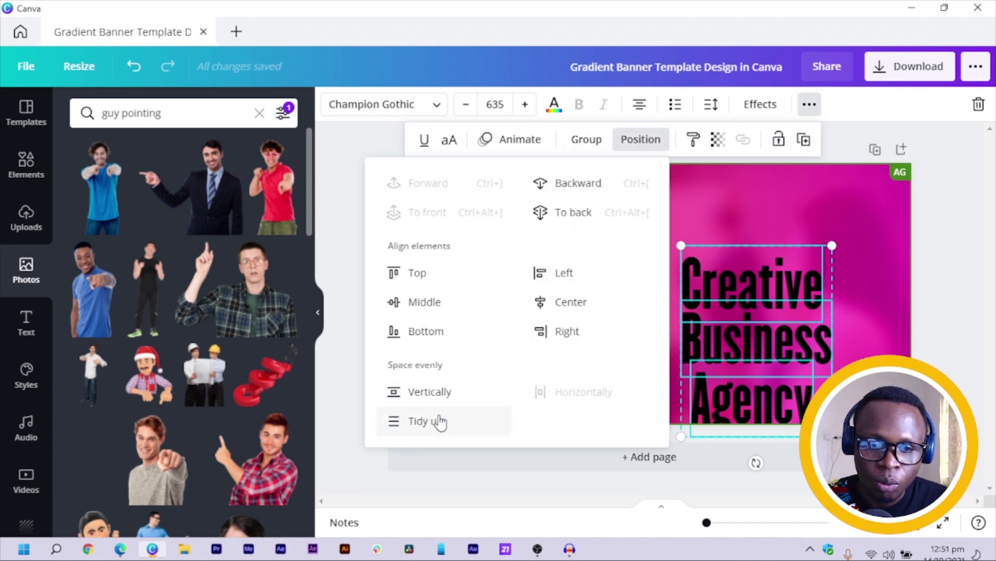
click(430, 394)
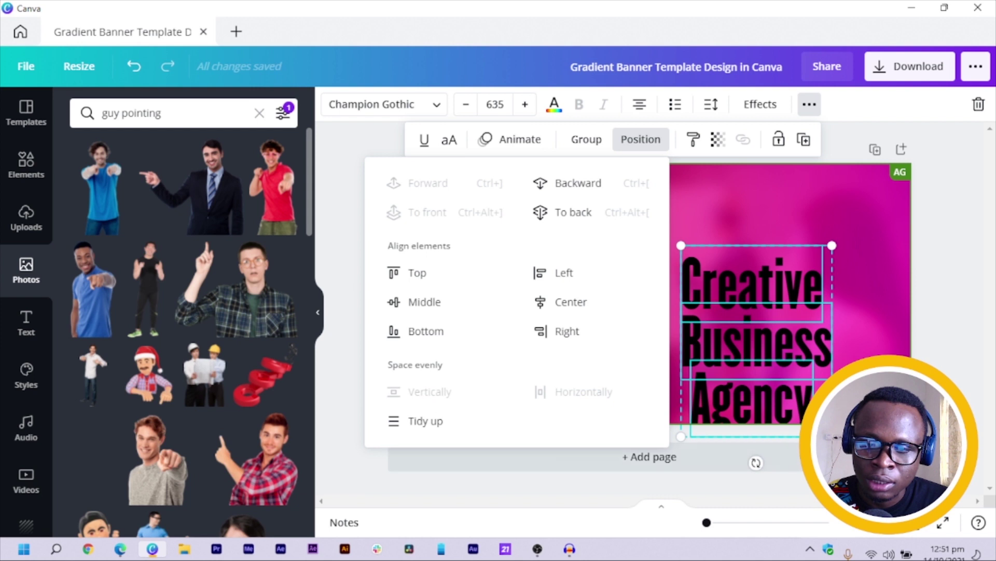
key(Escape)
Step: Move the three heading lines up into the banner and scale them together to a font size of about 618
drag(745, 331, 790, 291)
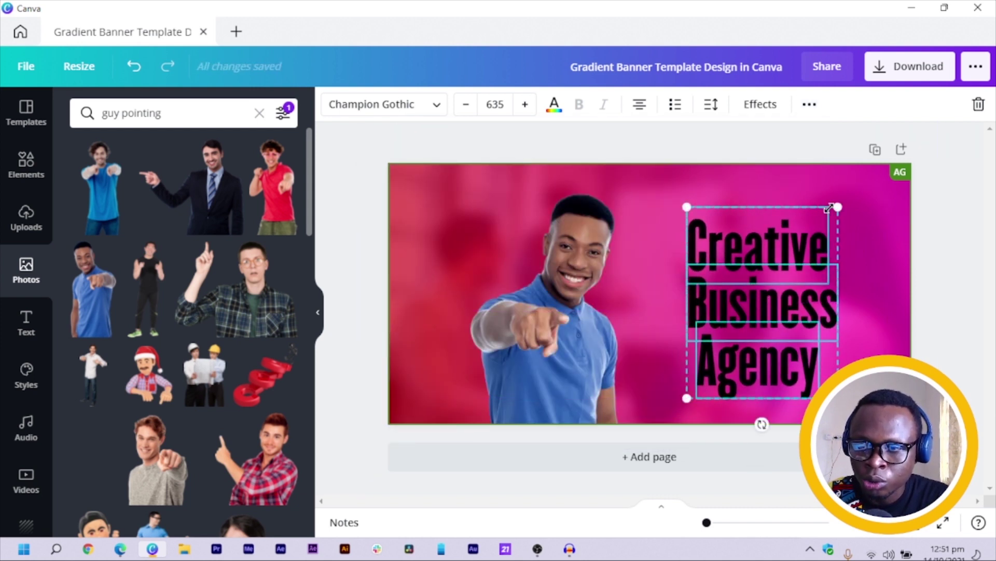
drag(831, 215, 952, 349)
key(Escape)
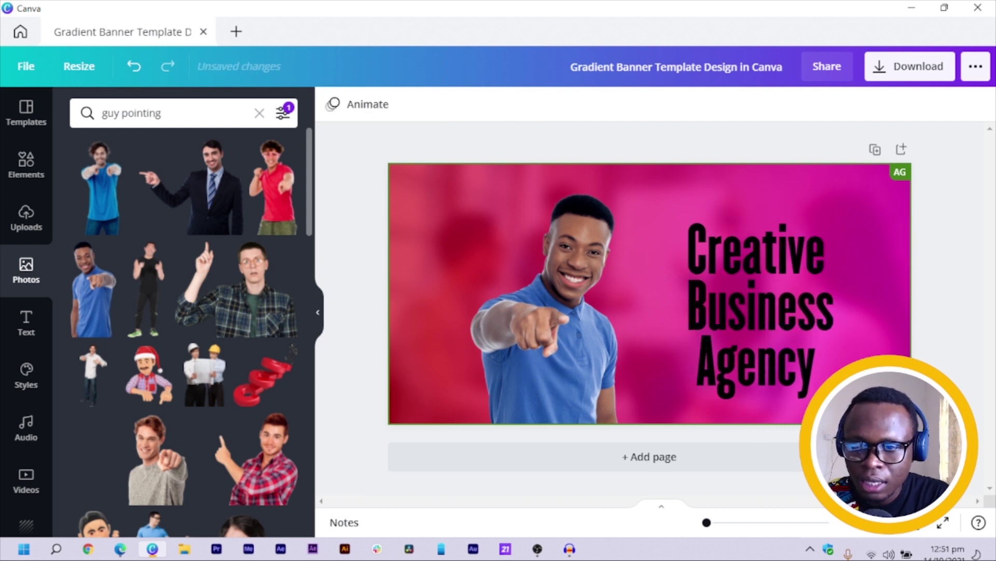
Step: Add a copy of "Creative" above it reading "We're" and reduce its font size to about 309
click(768, 247)
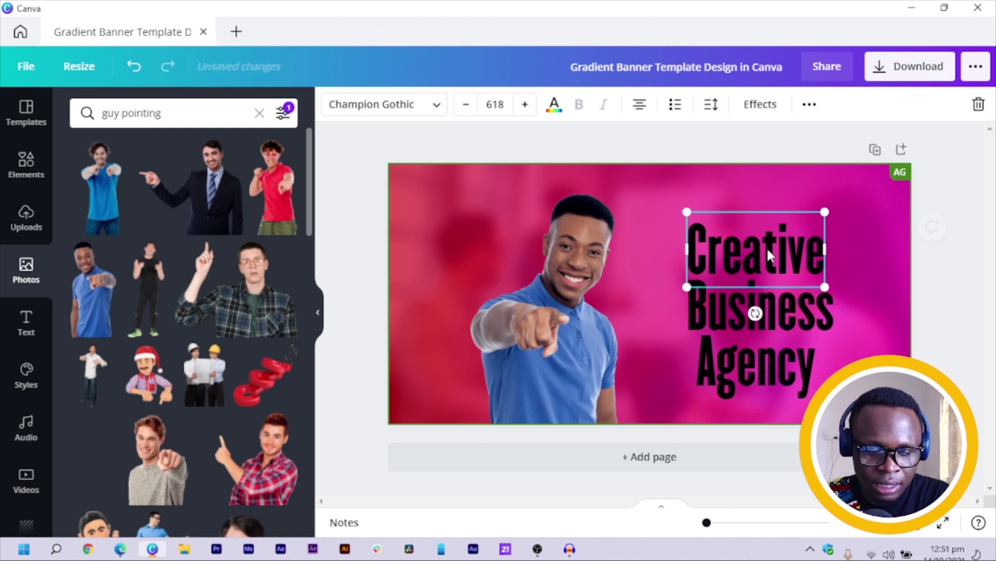
key(ctrl+d)
double_click(761, 211)
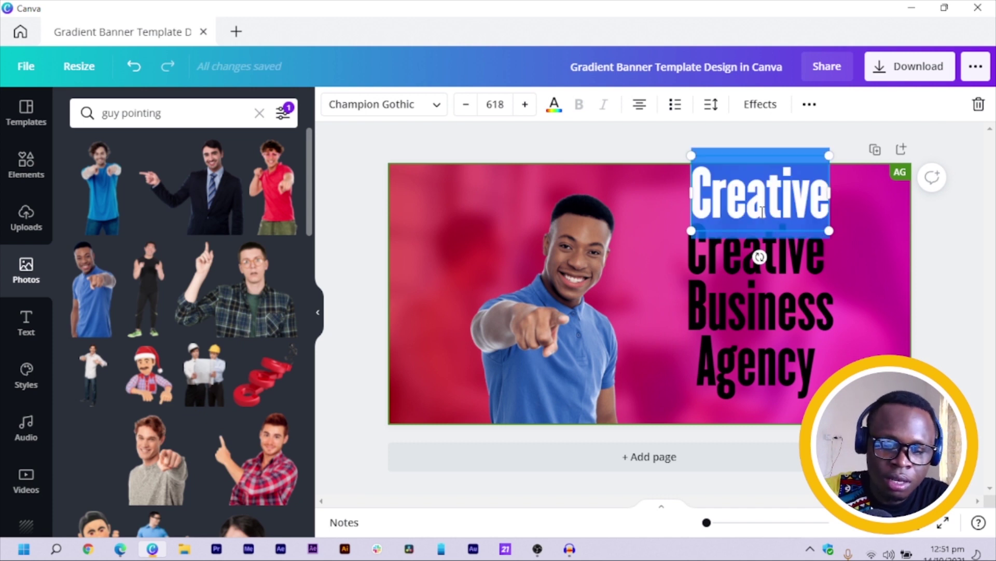
text(We're)
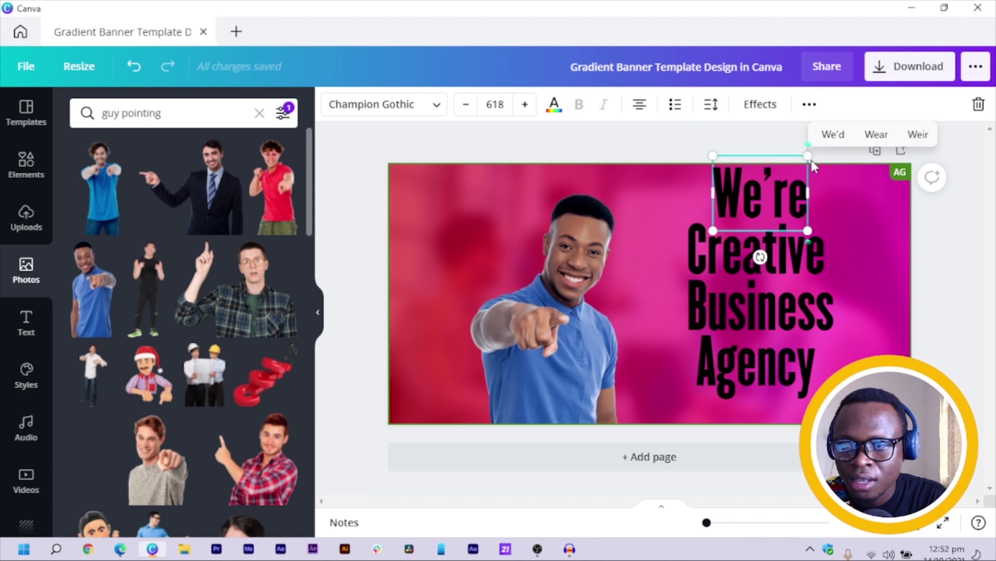
click(829, 192)
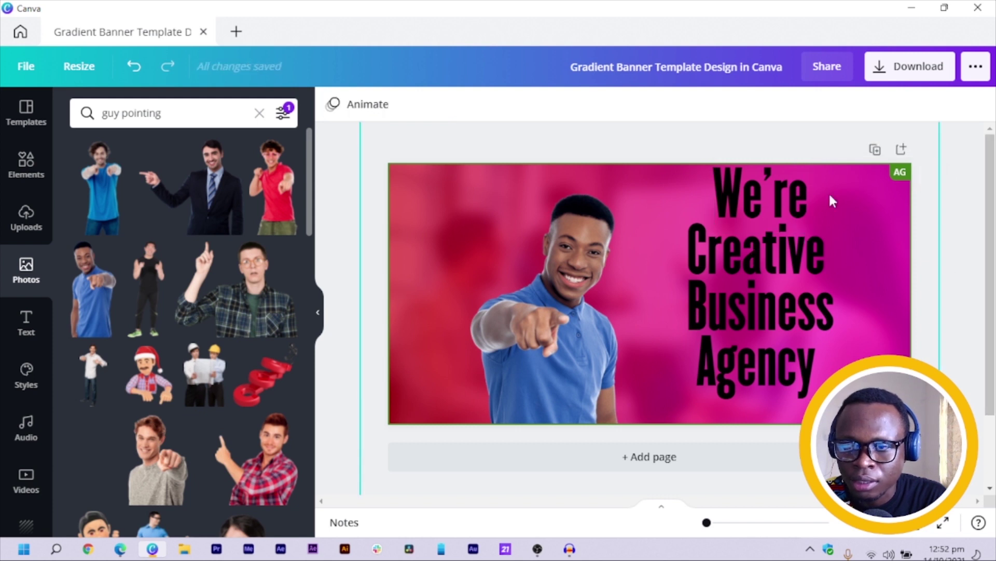
click(804, 187)
drag(802, 163, 753, 188)
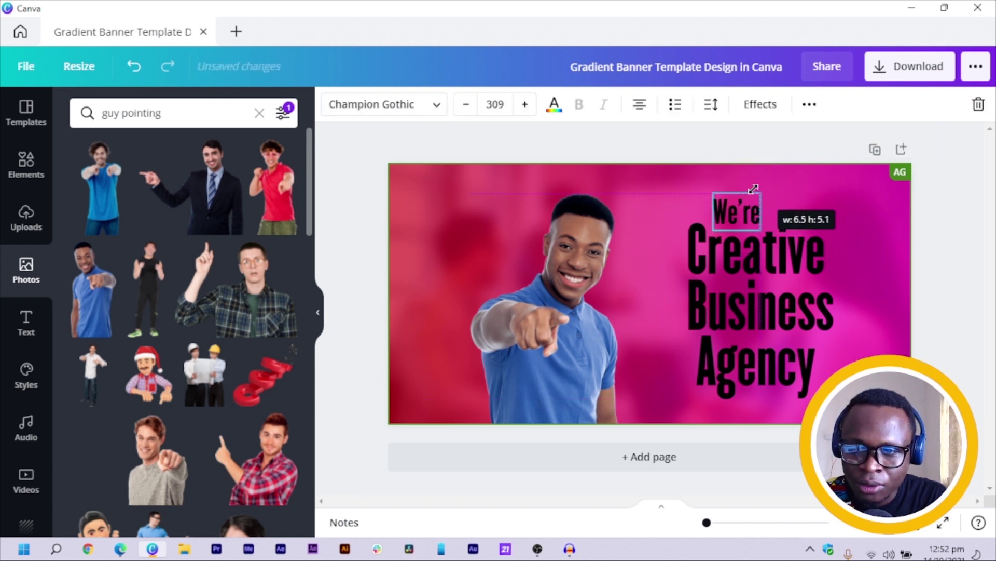
Step: Tilt all four heading lines together slightly counterclockwise and move them left, closer to the pointing man
click(726, 371)
shift+click(759, 295)
shift+click(756, 250)
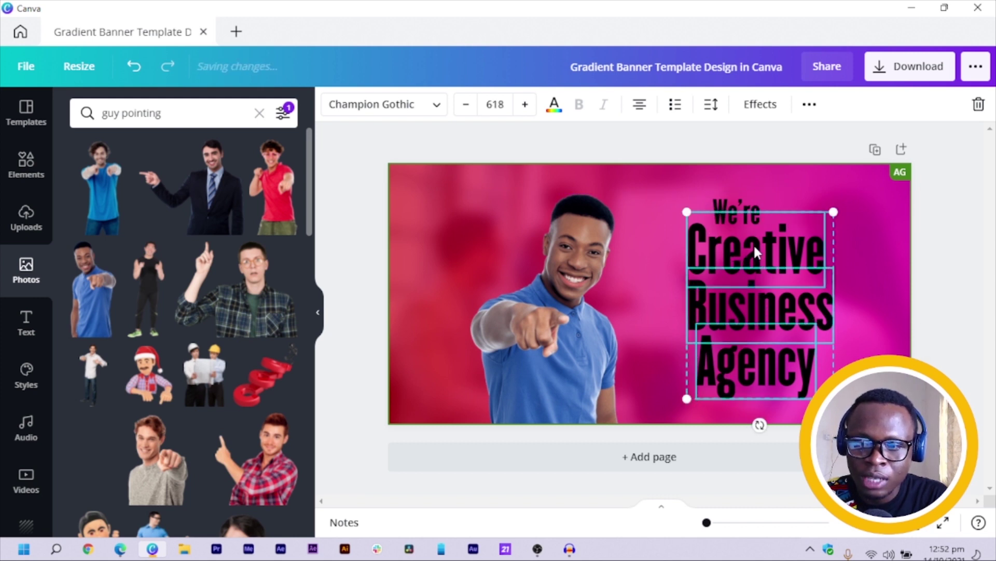
shift+click(730, 207)
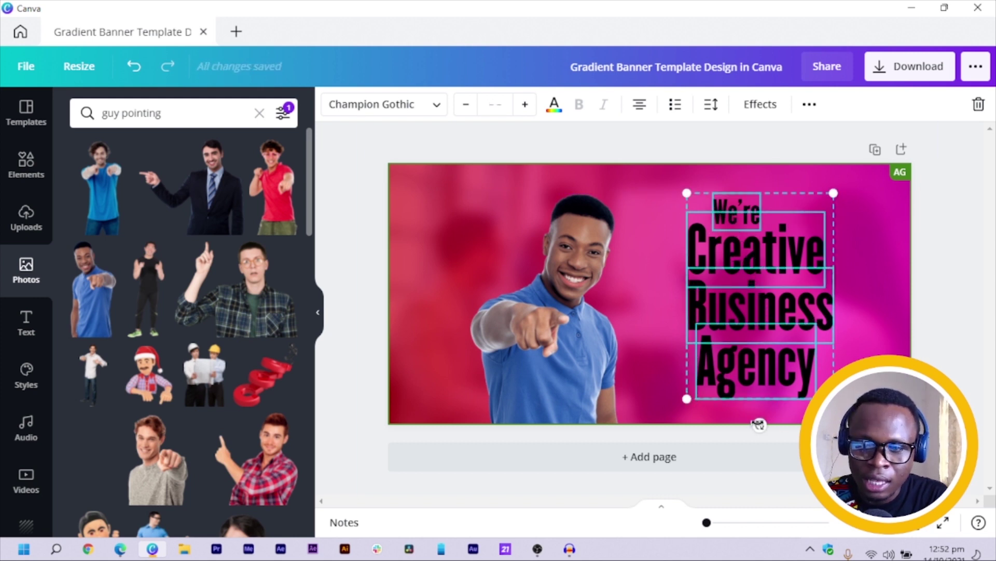
drag(759, 424, 767, 422)
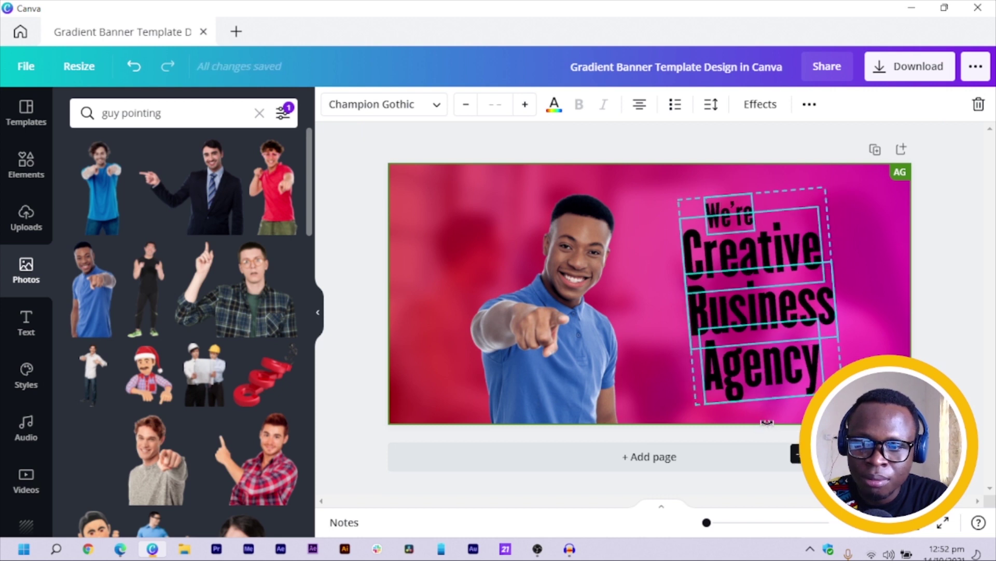
drag(722, 318, 680, 322)
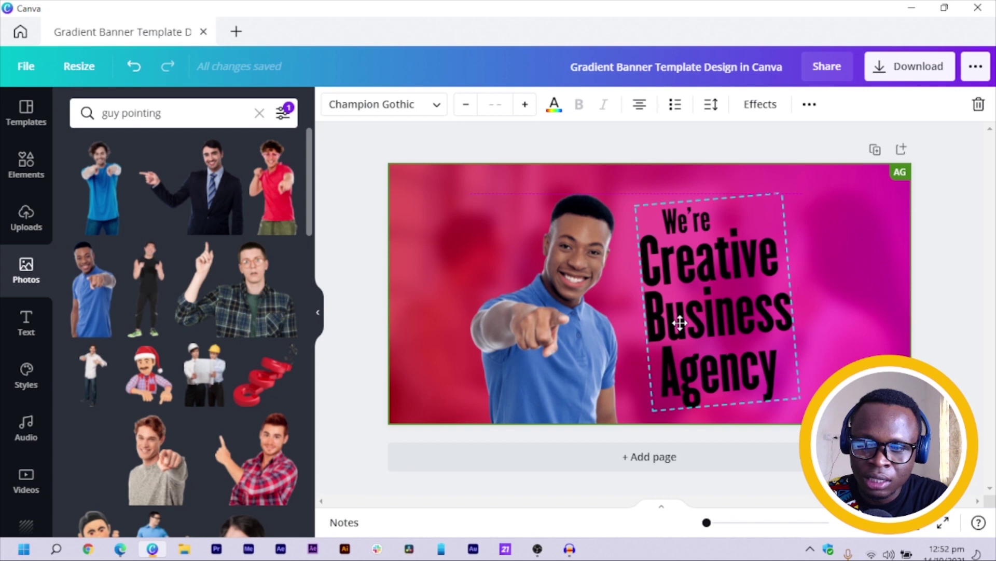
click(957, 254)
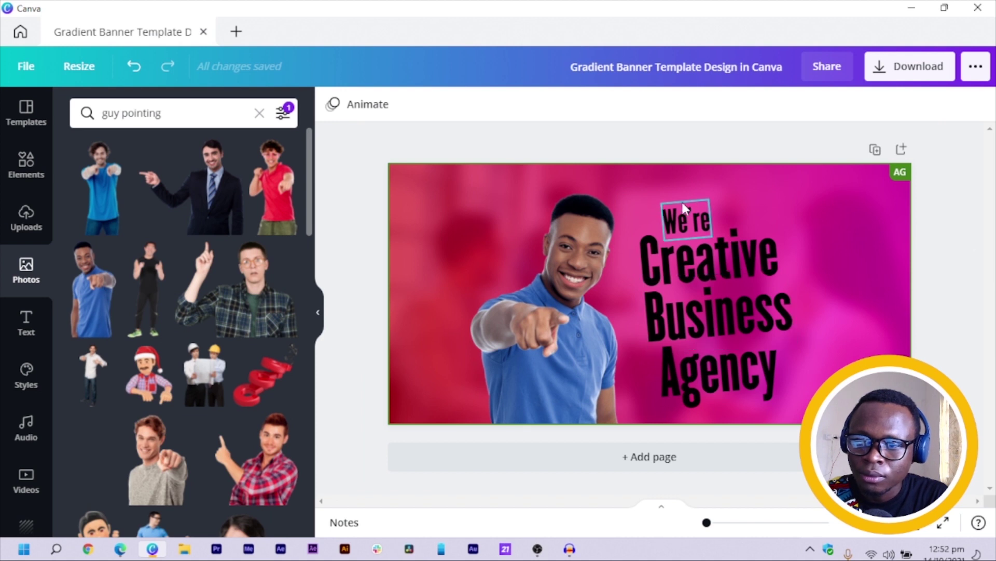
Step: Colour "We're" and "Business" with the brand kit's yellow and "Creative" white
click(683, 222)
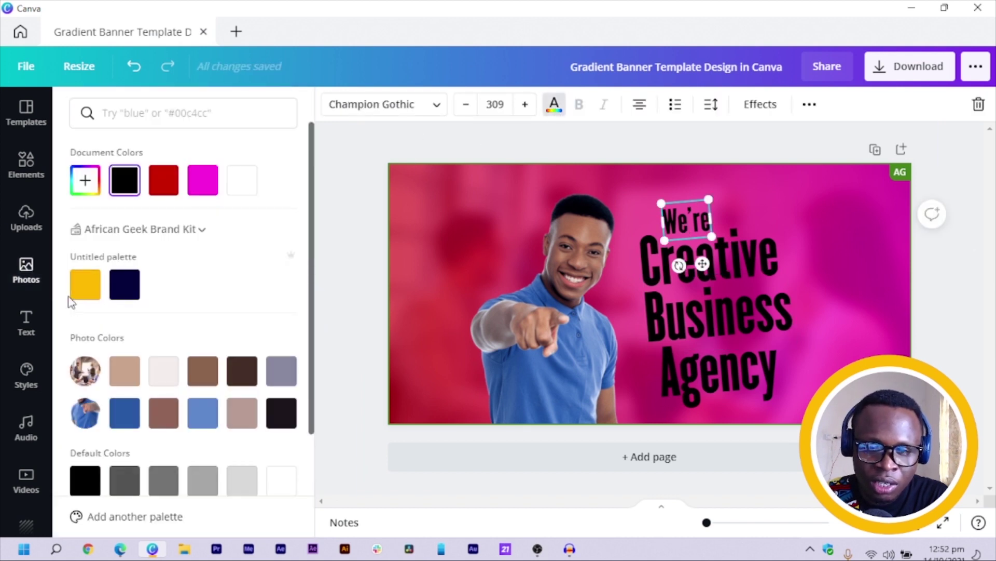
click(82, 287)
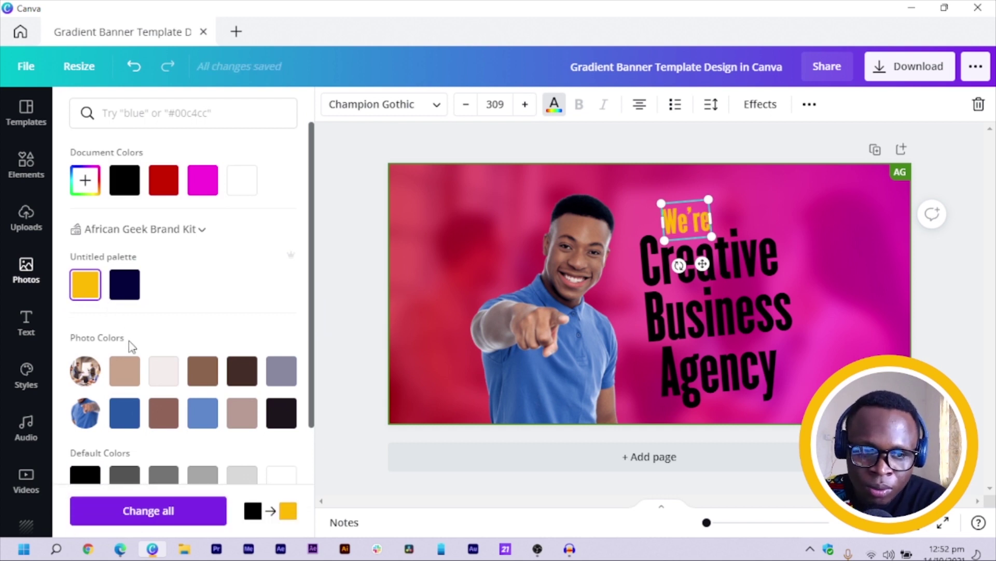
click(753, 250)
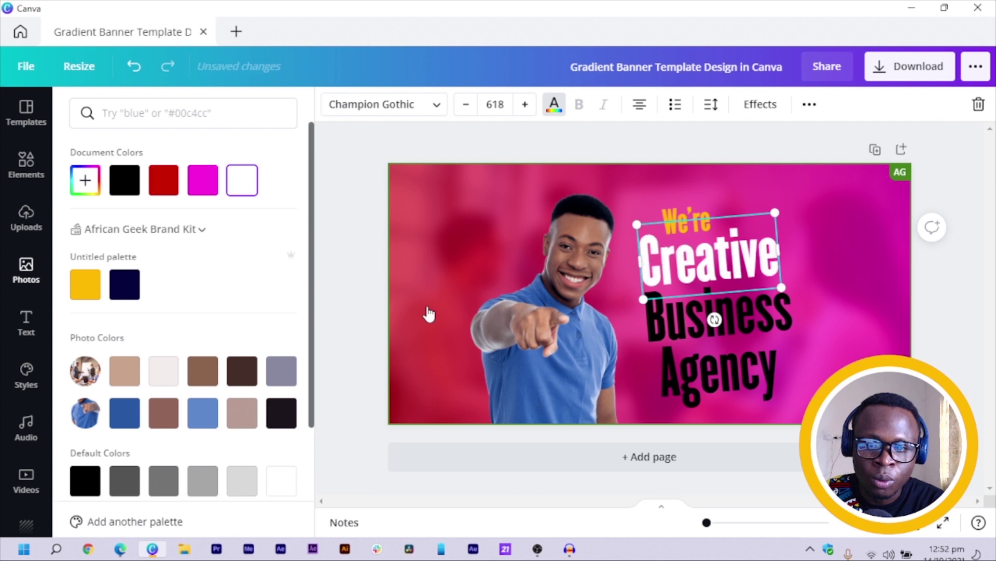
click(752, 310)
click(85, 284)
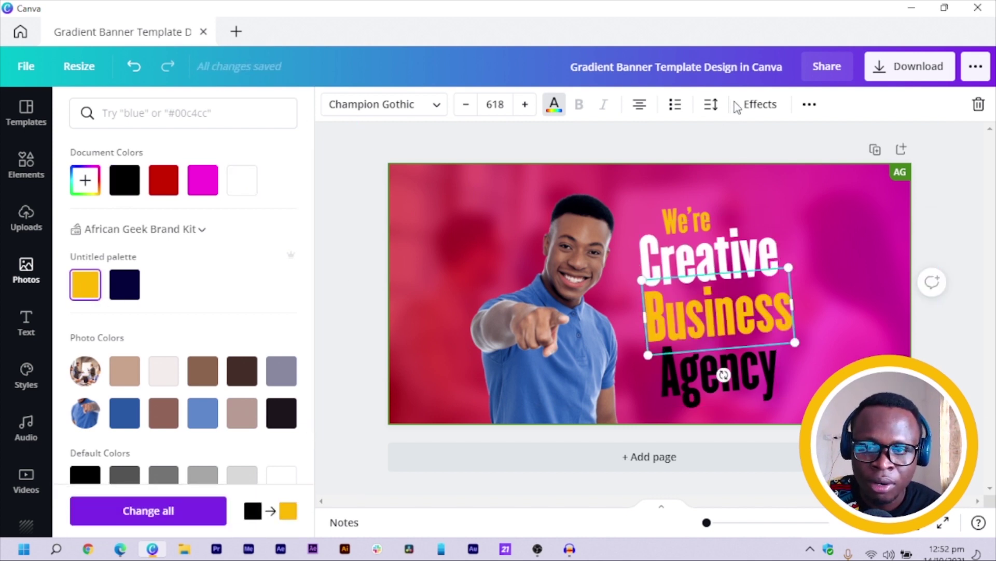
Step: Apply the Hollow text effect to "Business" with a thickness of 36
click(761, 105)
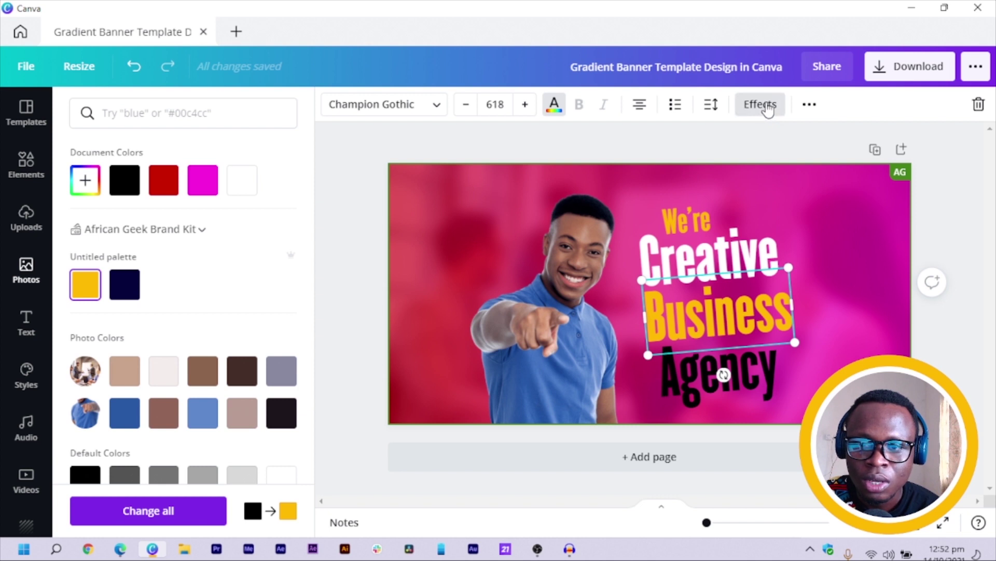
click(127, 303)
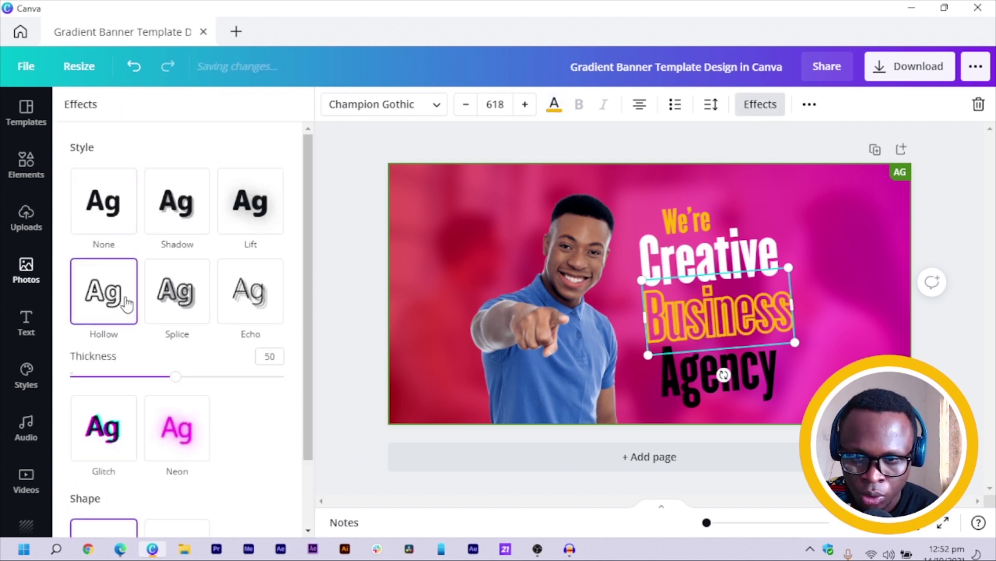
drag(175, 382, 148, 382)
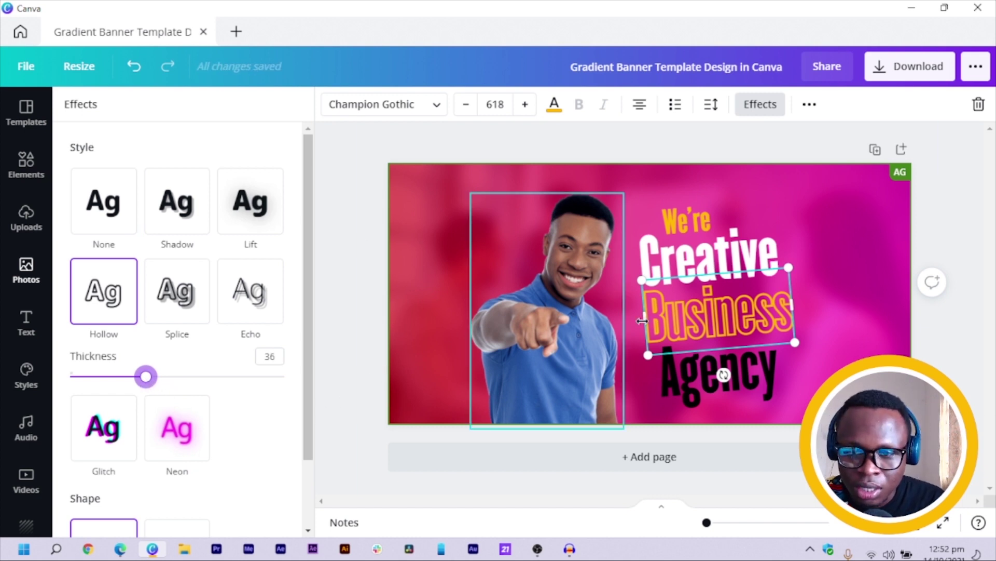
Step: Colour the "Agency" heading line white
click(718, 396)
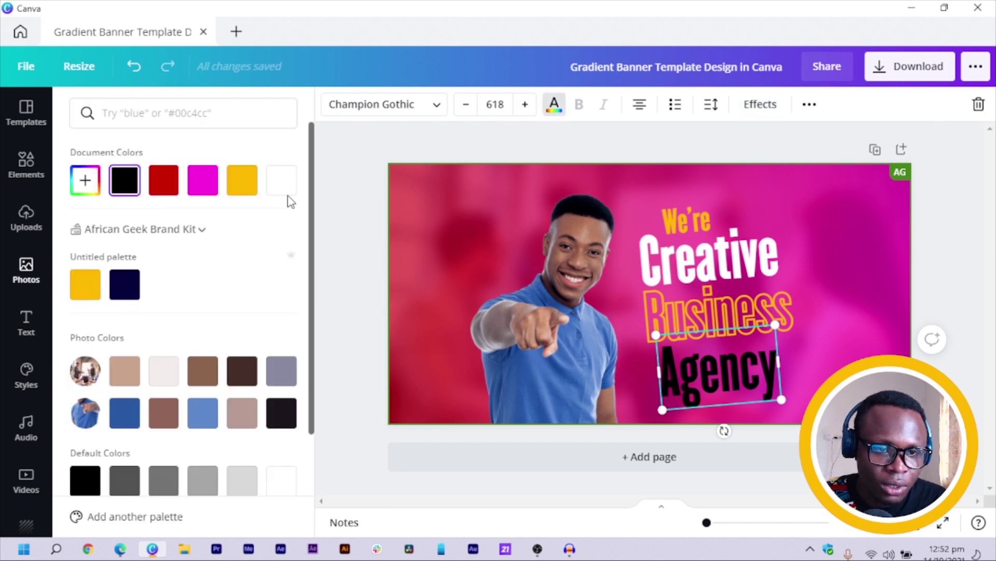
click(281, 182)
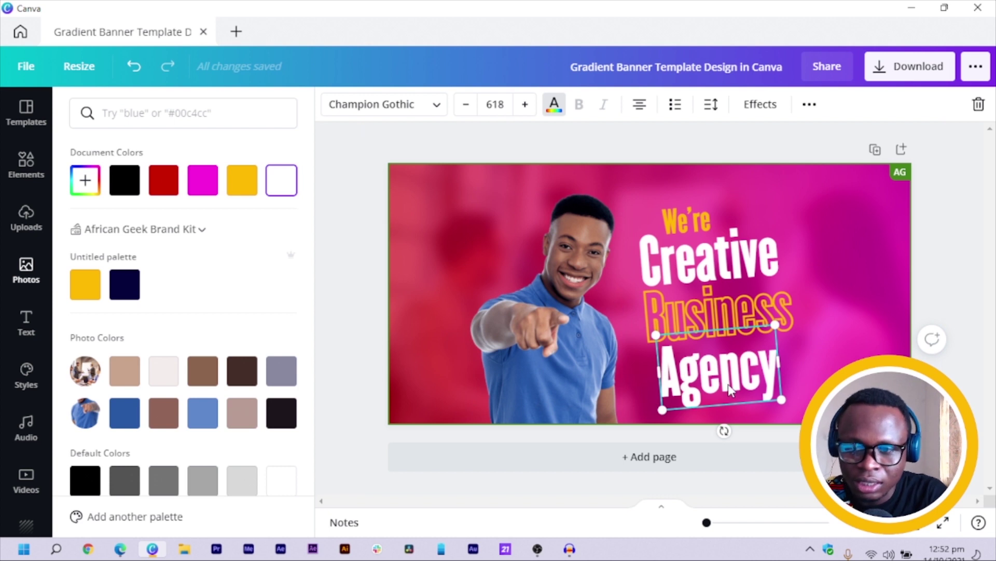
drag(723, 383, 686, 382)
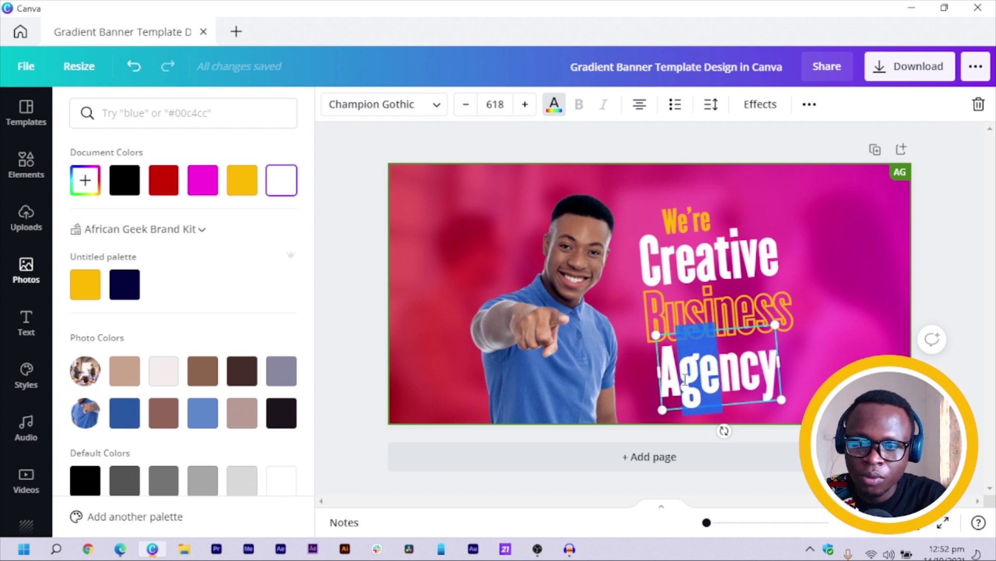
click(965, 359)
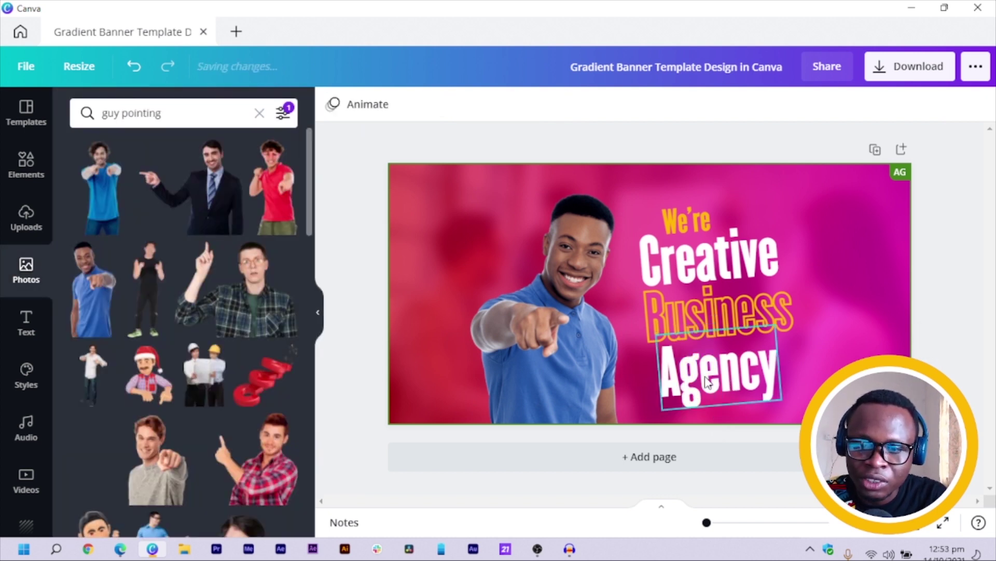
Step: Move "Agency" up and left against "Business", and enlarge "Creative", "Business" and "Agency" together to font size 741
click(722, 369)
drag(723, 369, 698, 351)
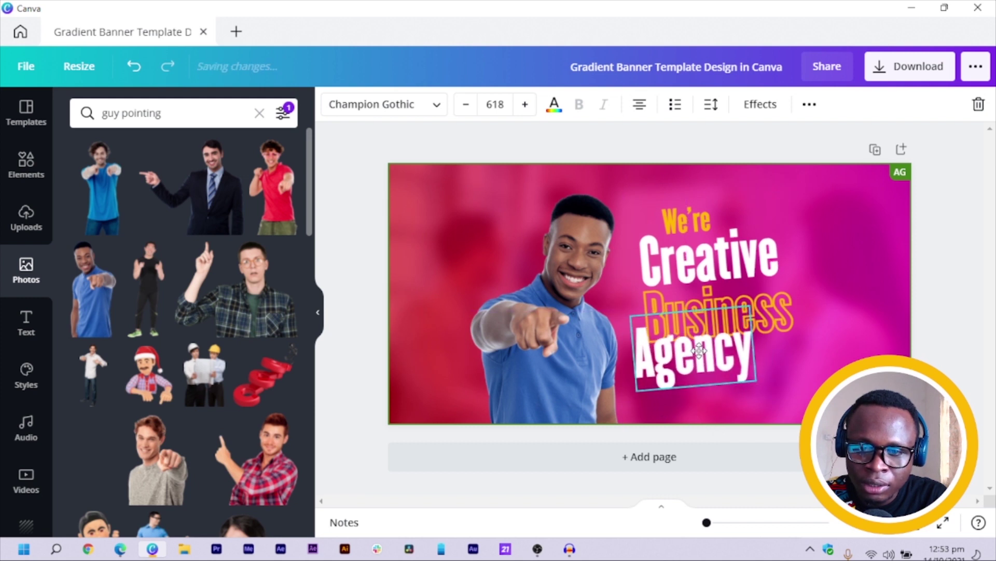
shift+click(781, 325)
drag(782, 325, 788, 327)
shift+click(776, 245)
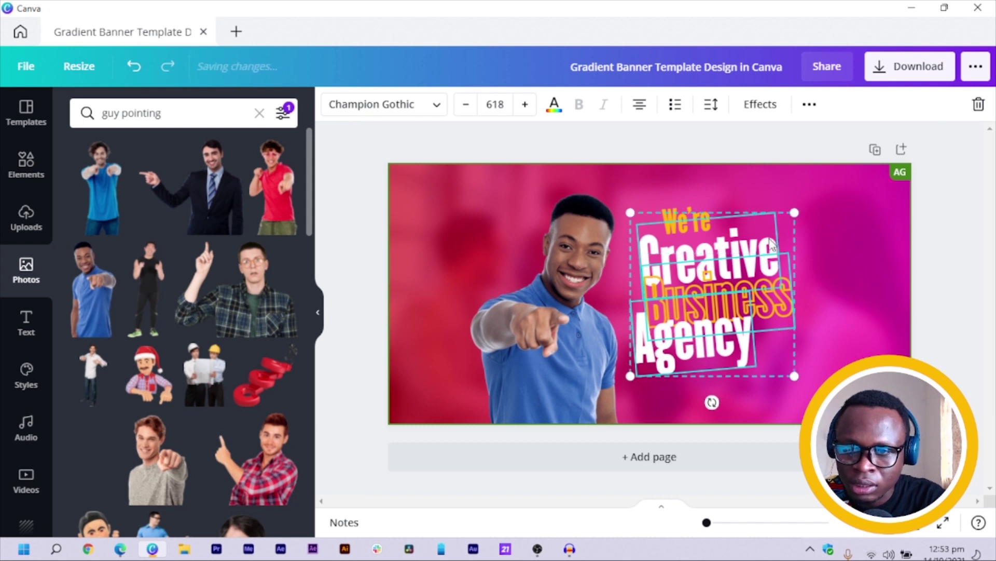
drag(808, 389, 828, 408)
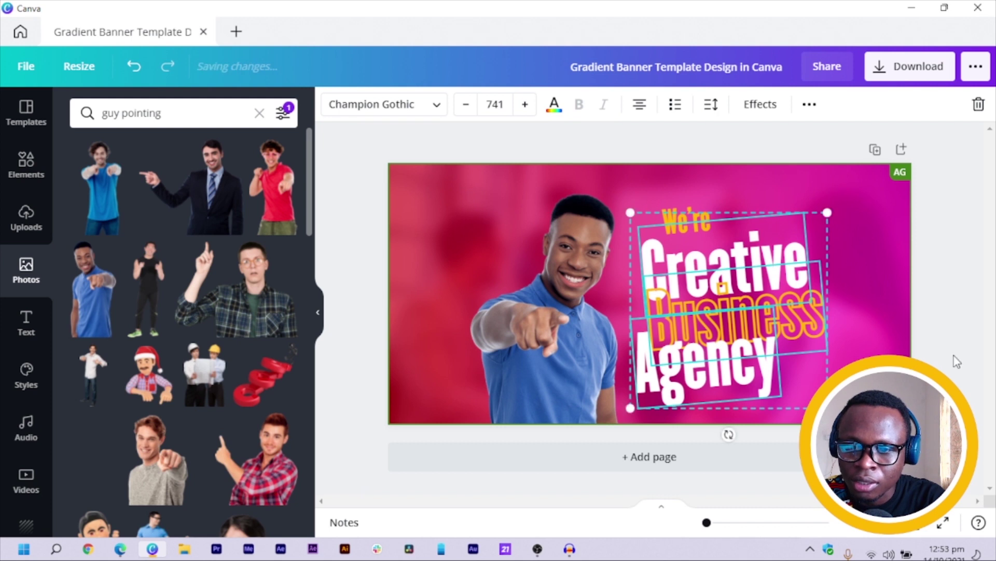
Step: Nudge "Creative" slightly up and move "We're" down and right so it sits tightly above "Creative"
click(727, 433)
drag(773, 253, 773, 246)
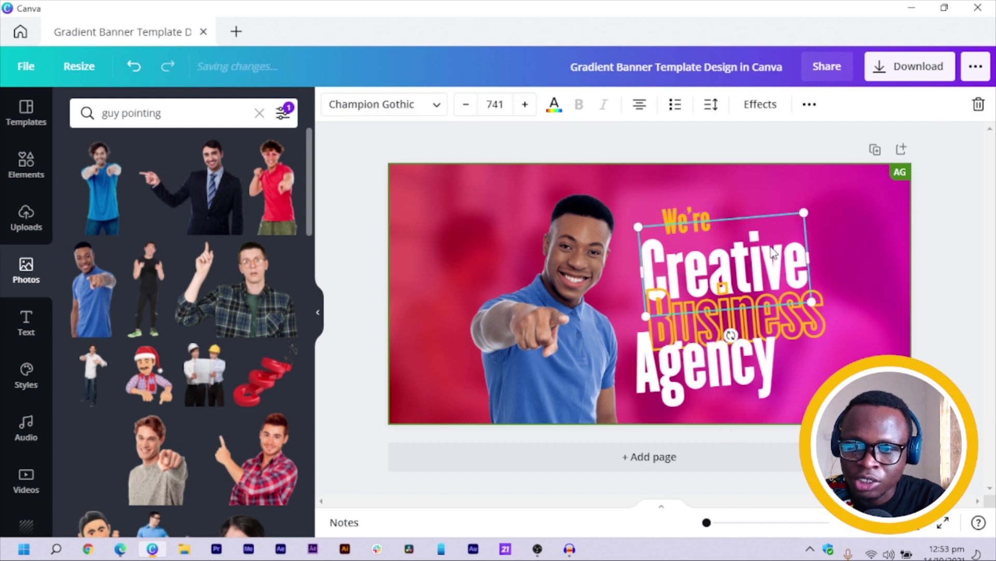
click(758, 399)
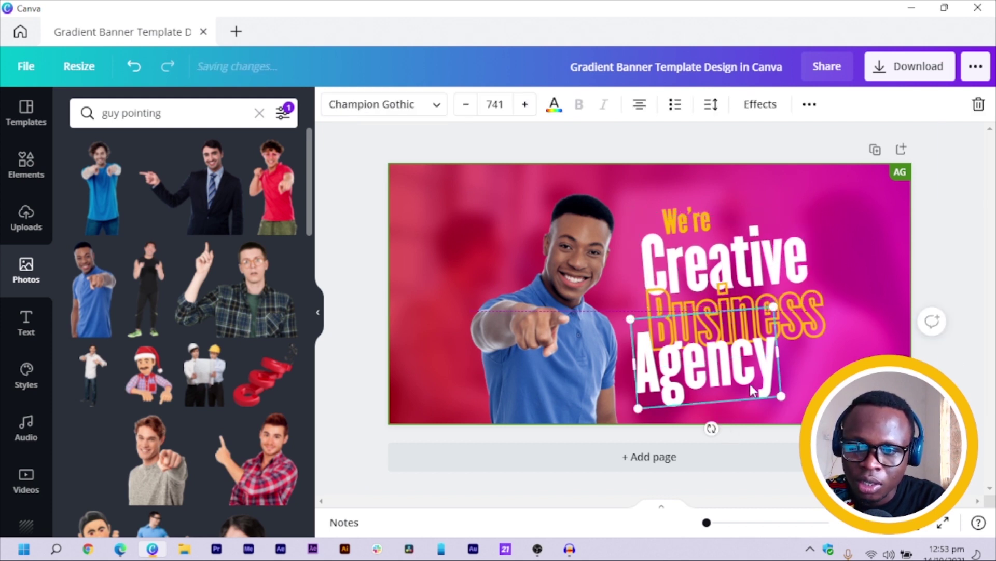
click(687, 218)
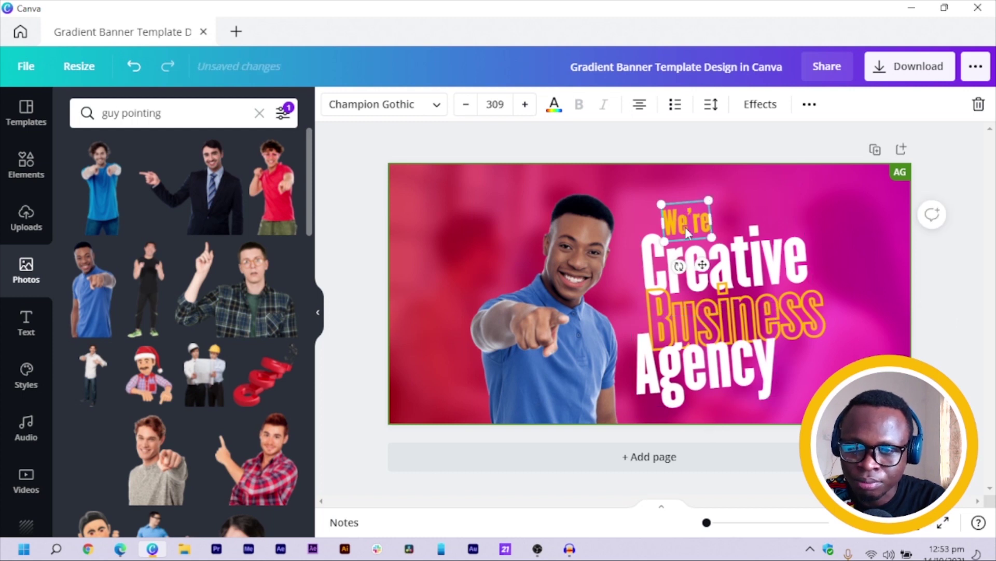
drag(685, 225, 692, 251)
key(shift+Down)
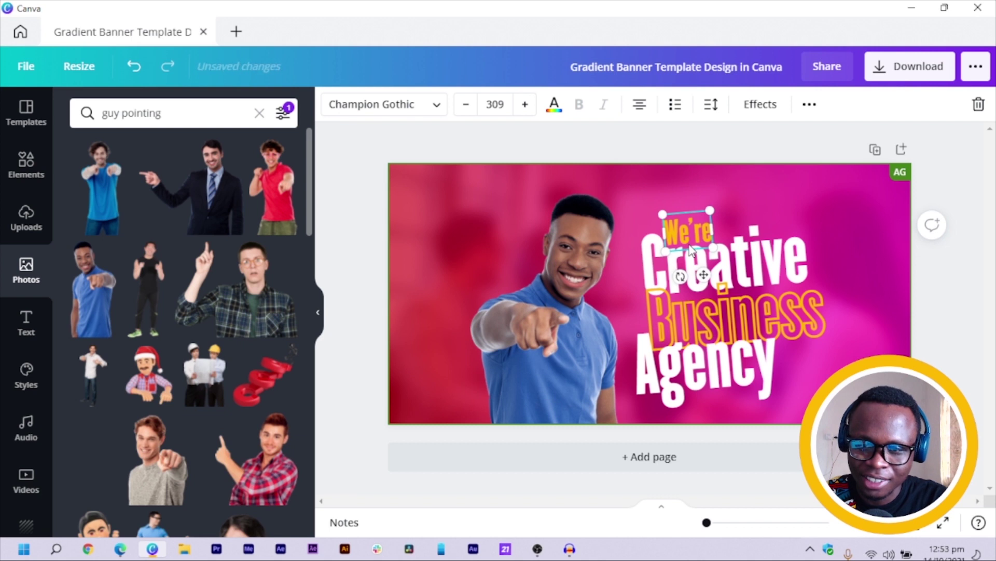
key(shift+Right)
key(shift+Right)
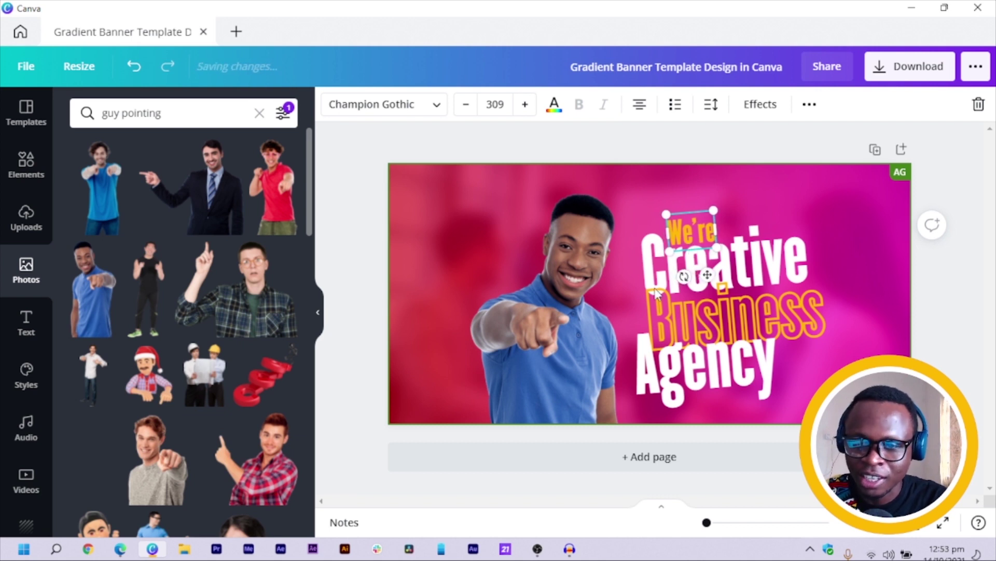
Step: Move all four heading lines together slightly up so they sit within the banner's margins
click(701, 368)
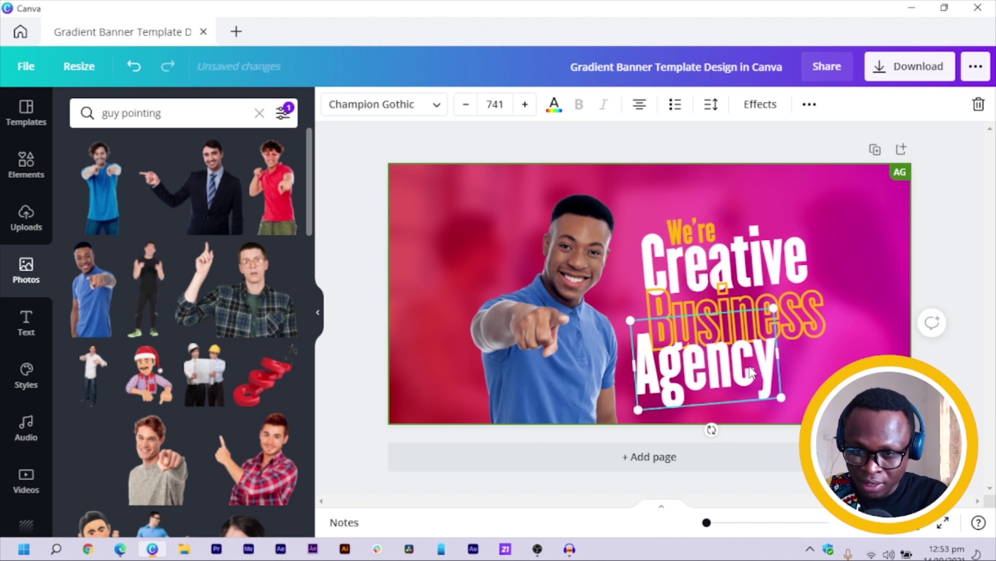
shift+click(817, 314)
shift+click(670, 215)
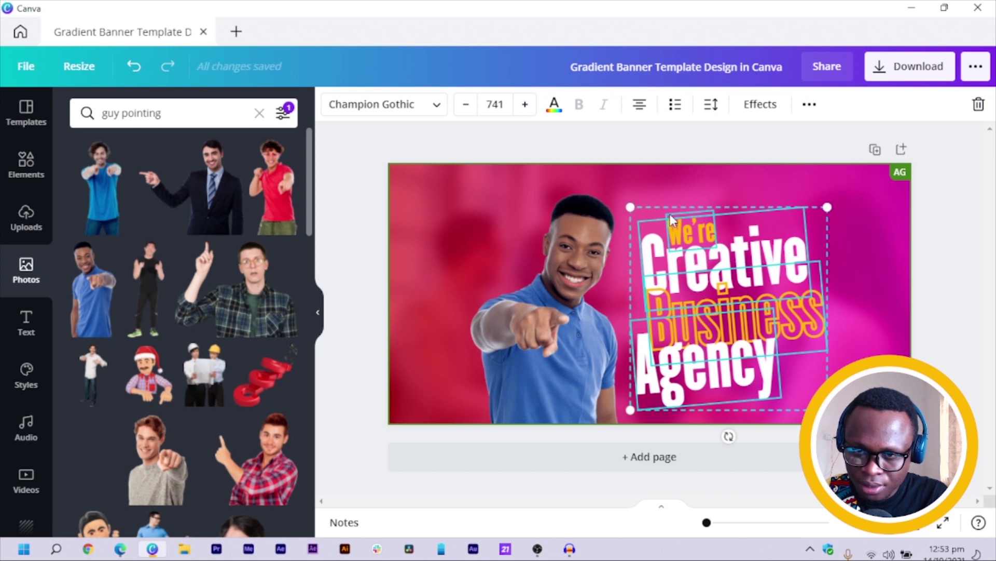
drag(719, 379, 719, 359)
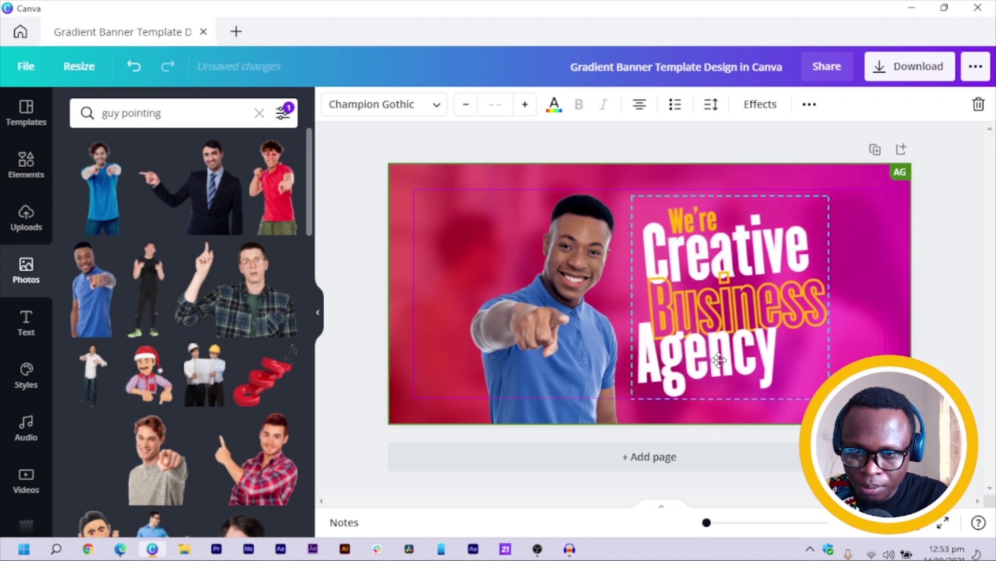
Step: Lock the red-to-magenta gradient overlay in place
click(890, 285)
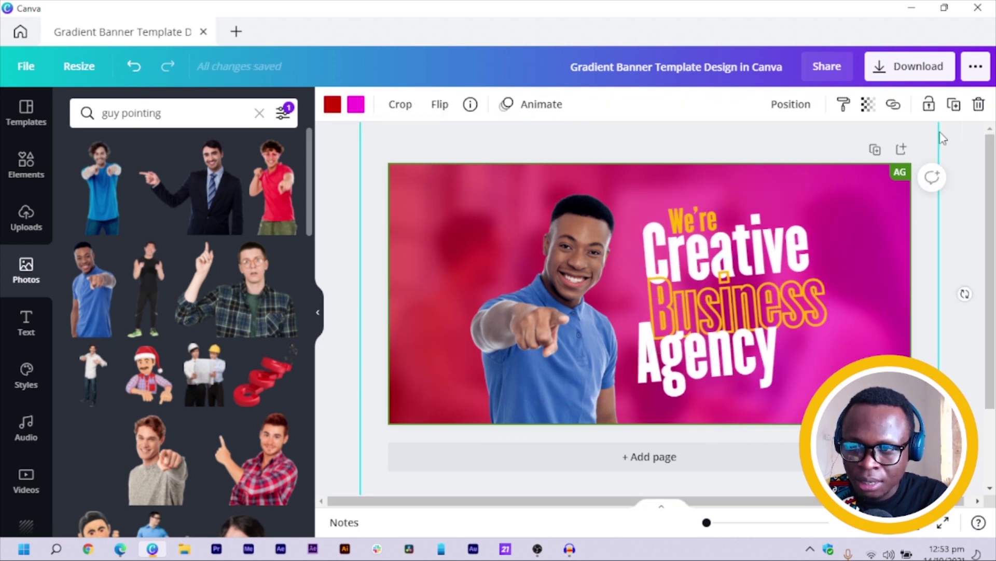
click(930, 106)
click(985, 267)
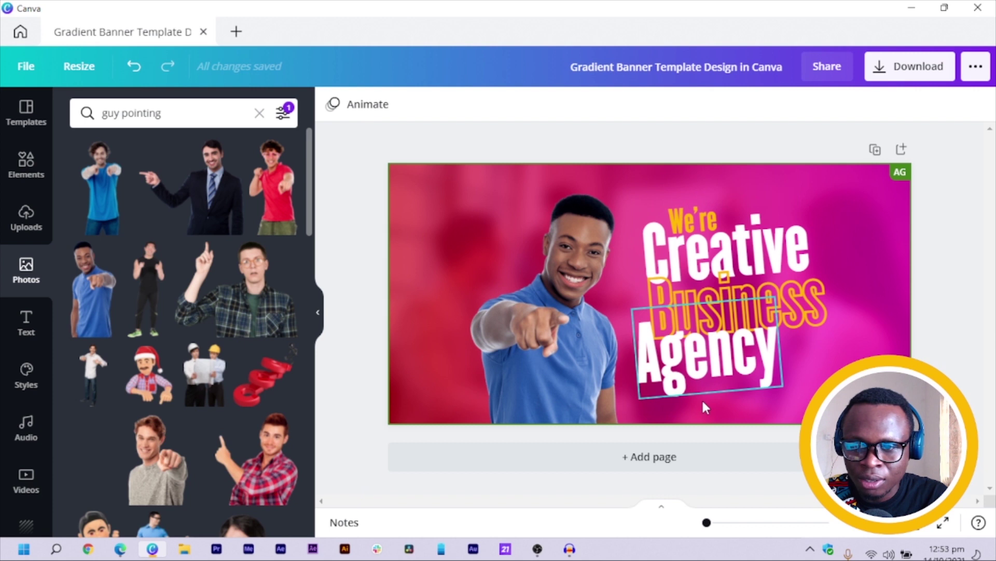
Step: Apply a black Shadow effect to "Agency" with the blur set to 67
click(708, 371)
click(761, 103)
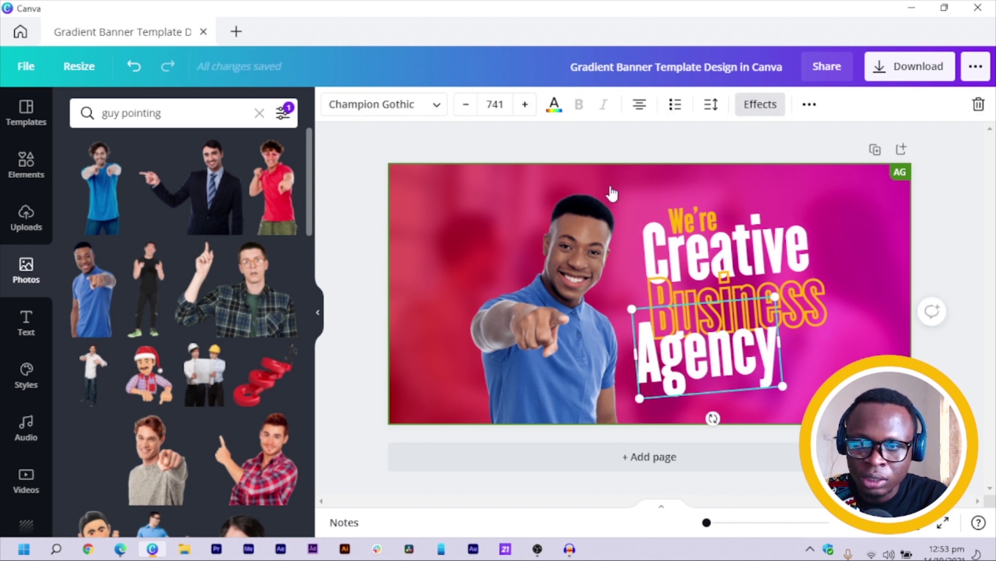
click(176, 218)
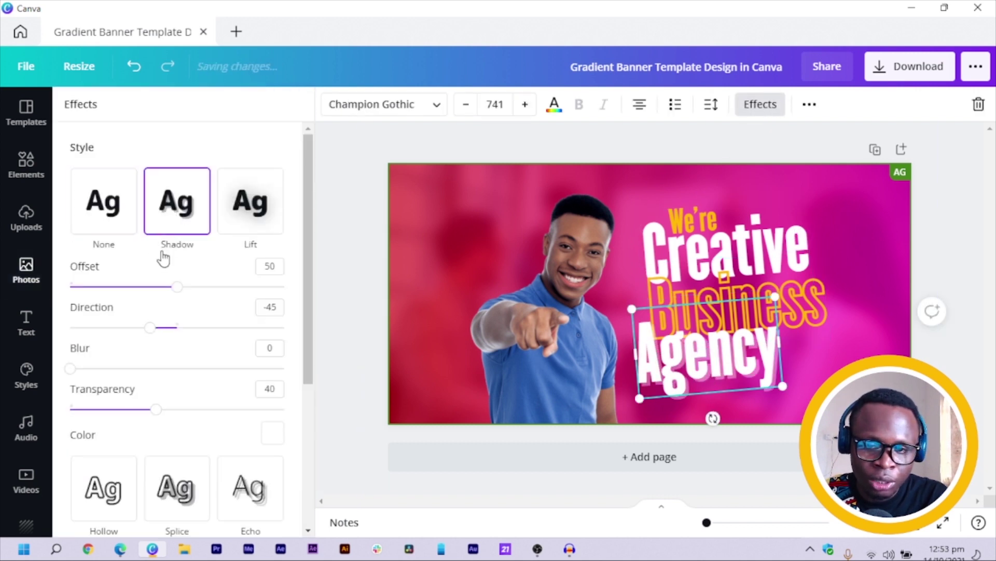
click(273, 432)
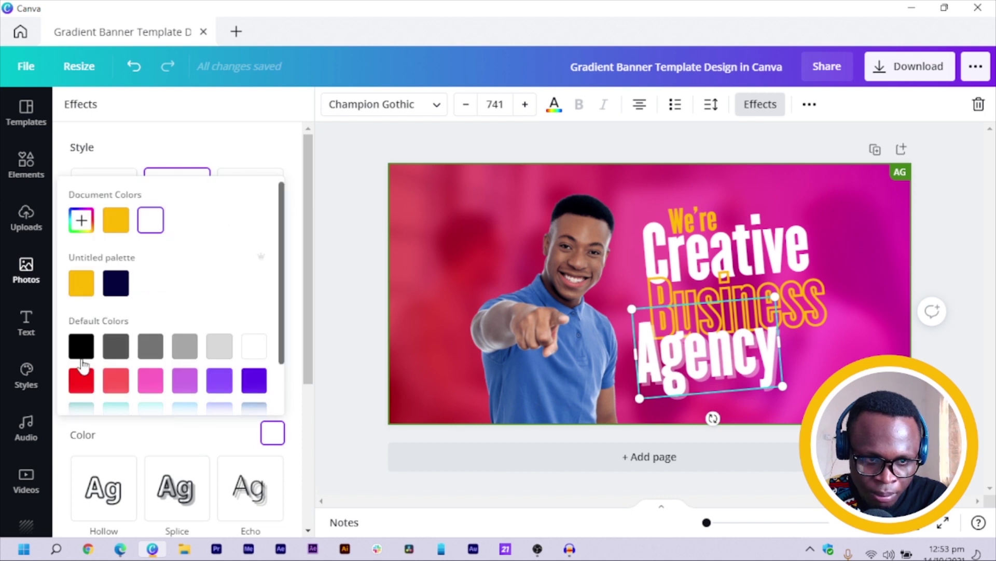
click(73, 349)
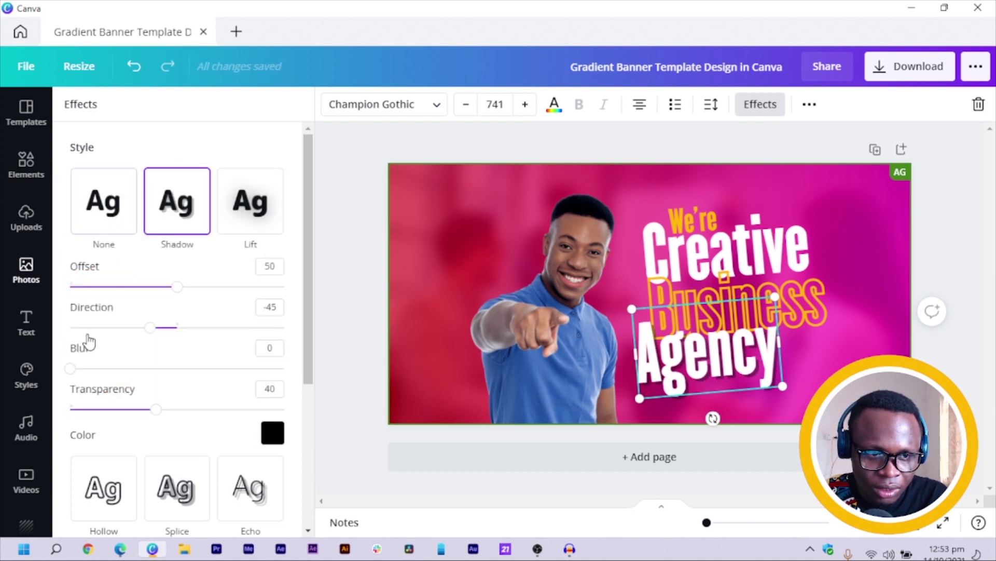
drag(77, 373, 215, 395)
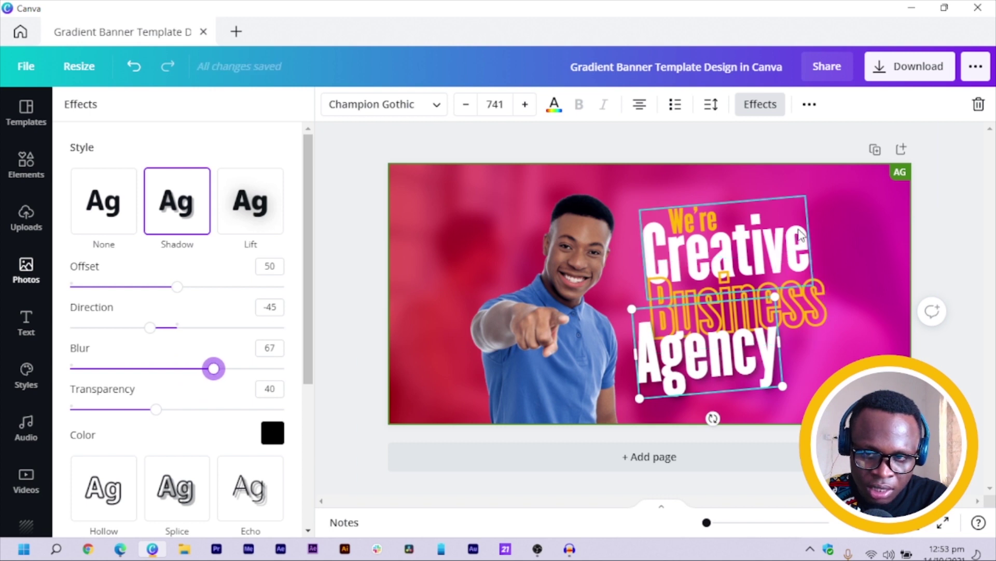
Step: Apply a black Shadow effect to "Creative" and increase the shadow's blur
click(802, 240)
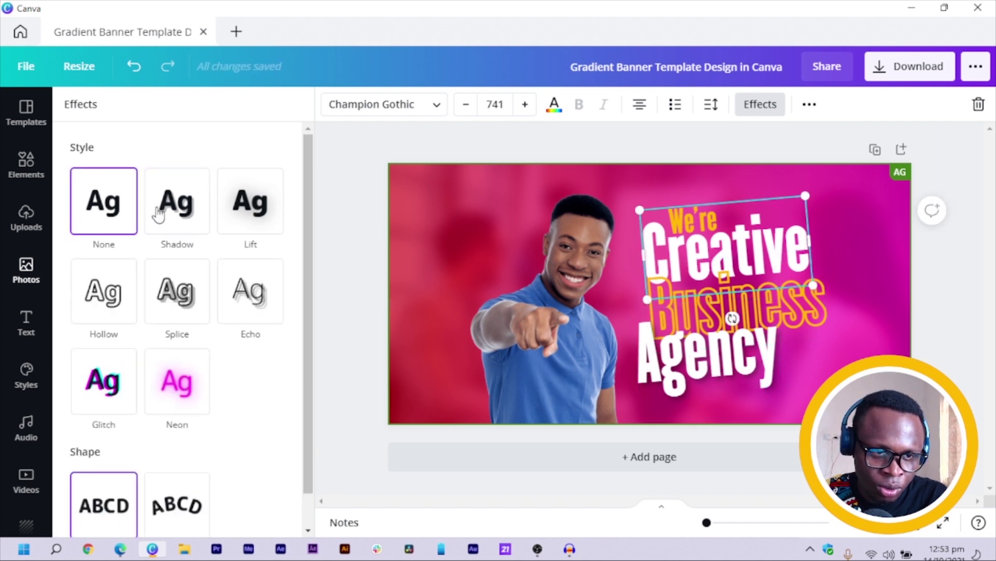
click(172, 217)
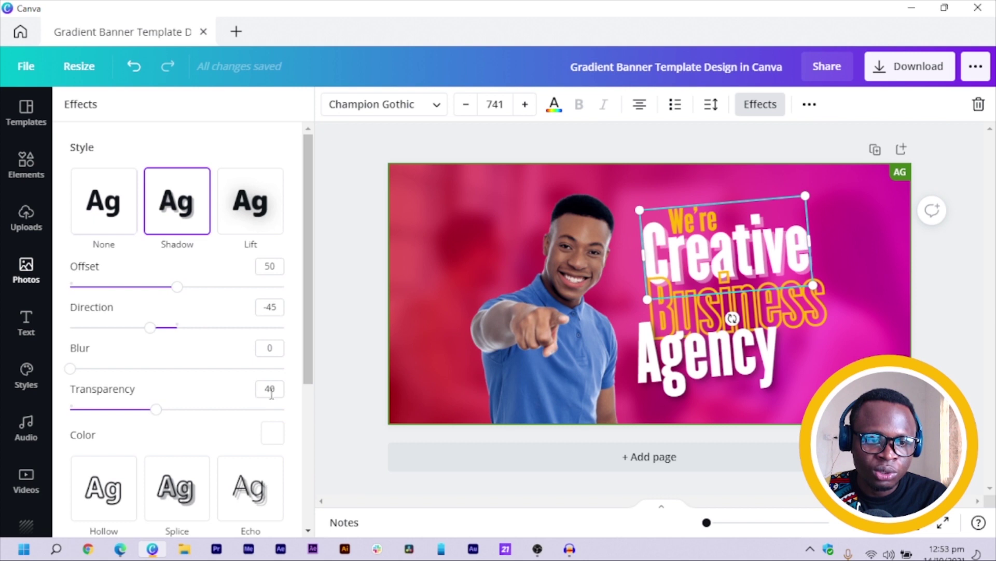
click(273, 437)
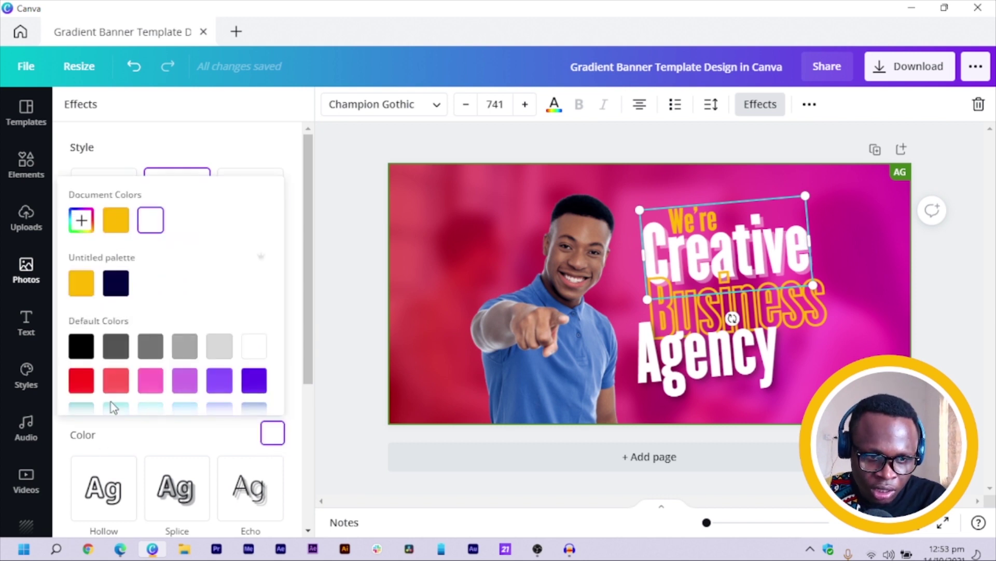
click(78, 345)
click(178, 133)
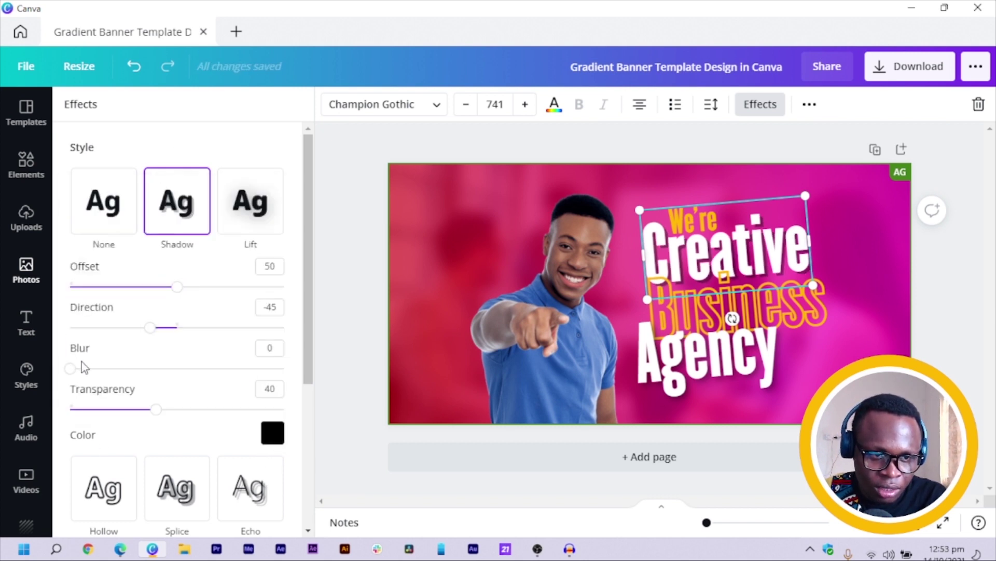
drag(78, 371, 286, 364)
click(362, 211)
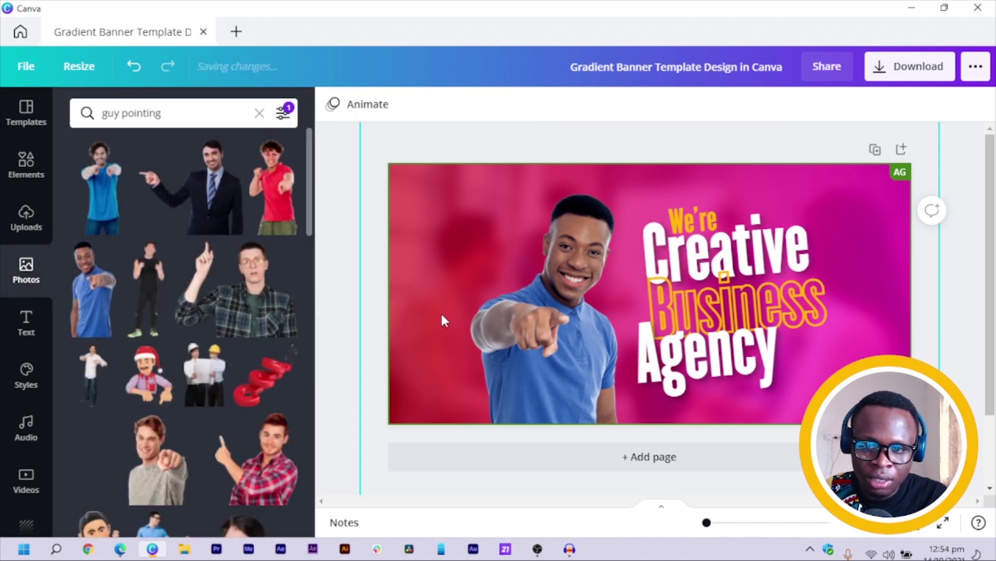
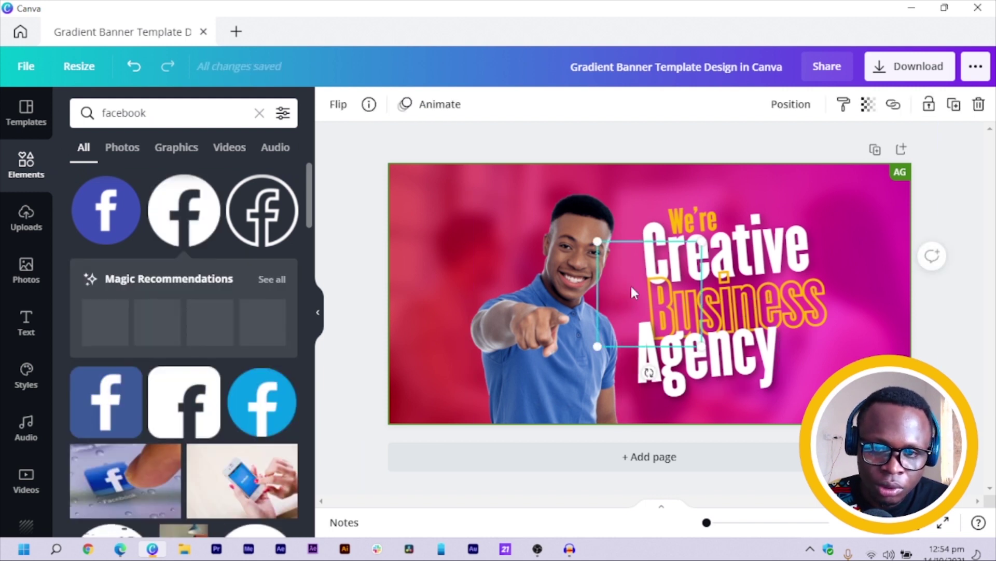
Step: Shrink the round Facebook icon into the banner's upper-left corner and add the recommended round Instagram icon beside it at matching size
drag(630, 283, 431, 236)
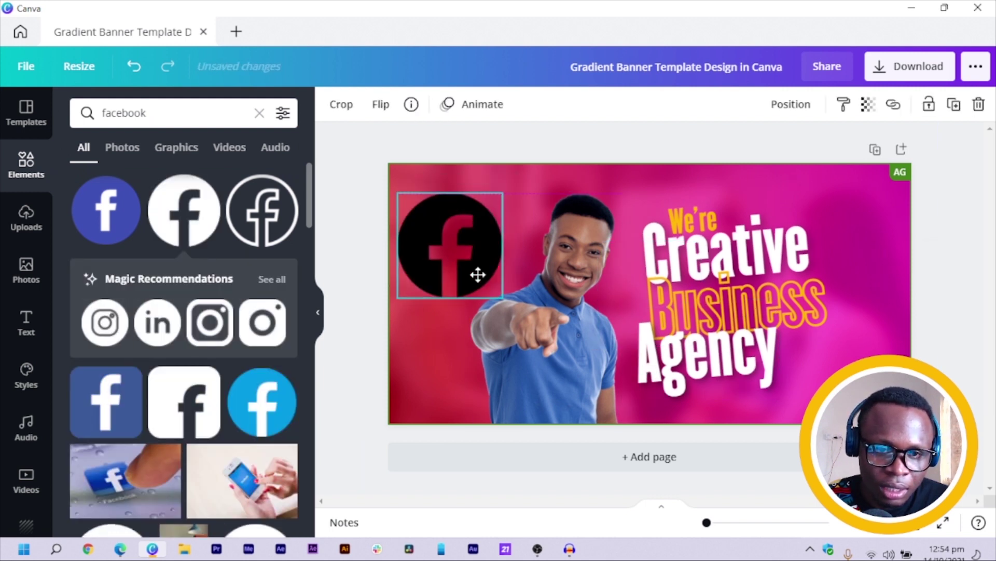
drag(470, 292, 412, 255)
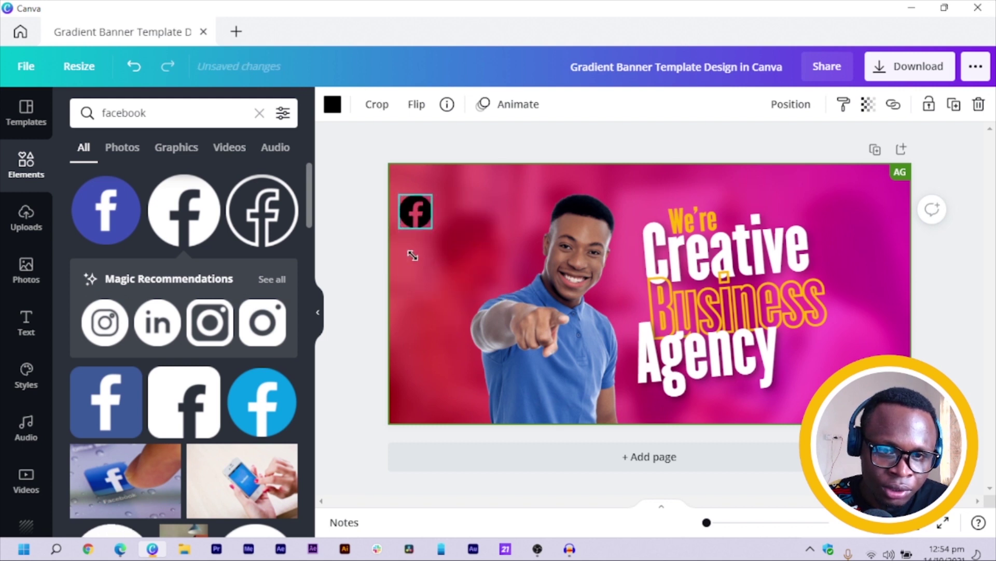
click(105, 324)
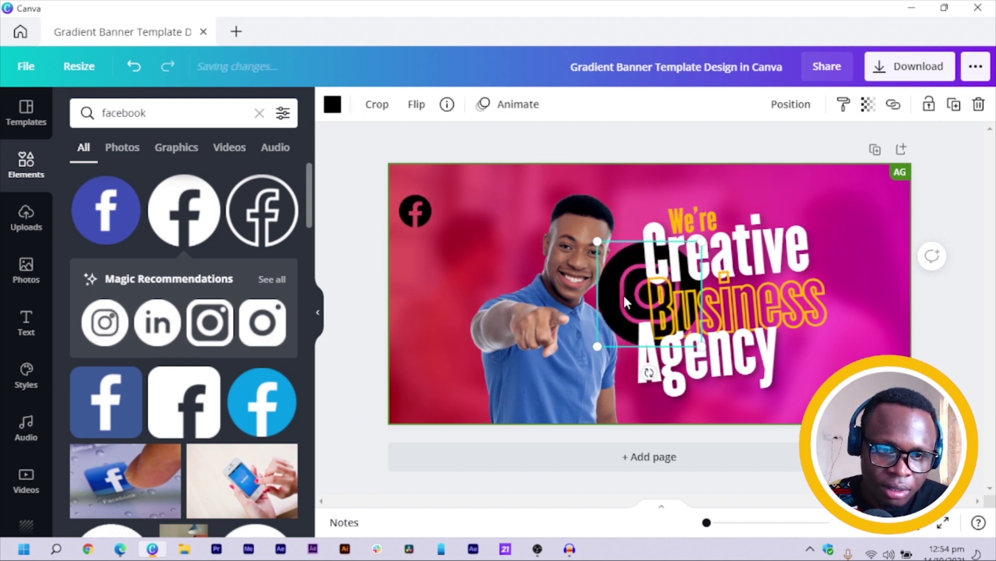
drag(618, 291, 457, 234)
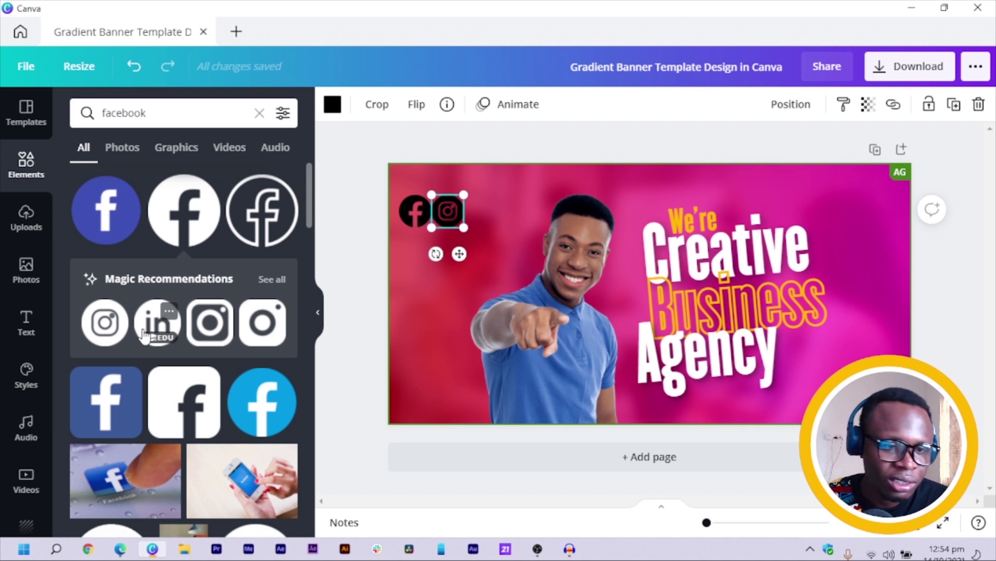
Step: Add the round Twitter icon from the full magic recommendations and shrink it beside the Instagram icon at matching size
click(265, 281)
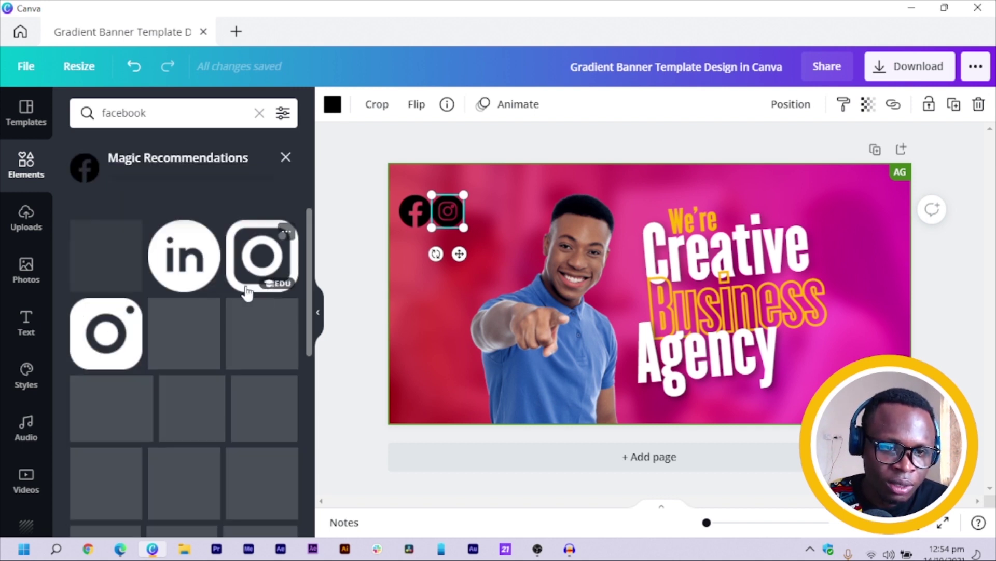
drag(263, 333, 632, 339)
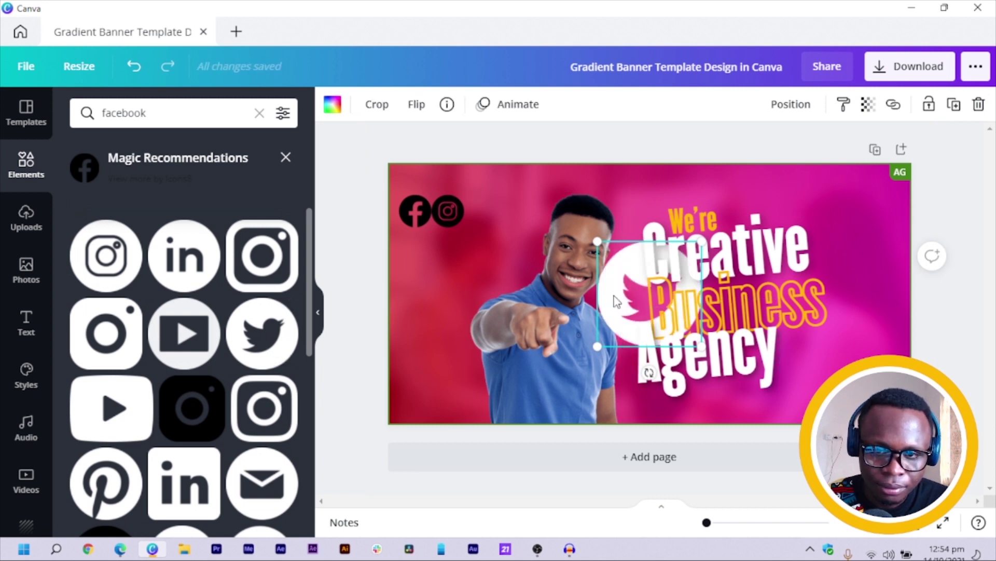
drag(609, 295, 471, 250)
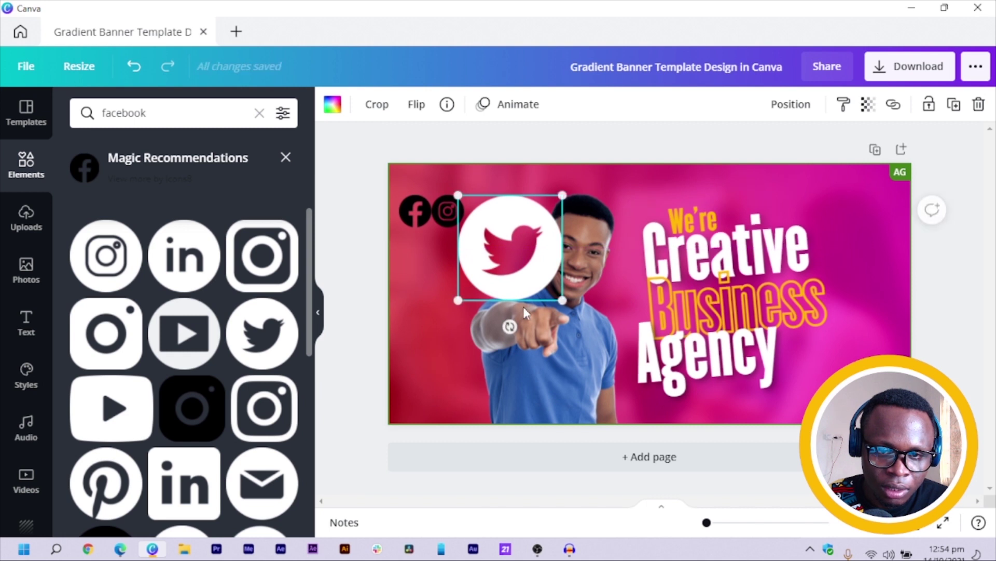
drag(563, 301, 489, 196)
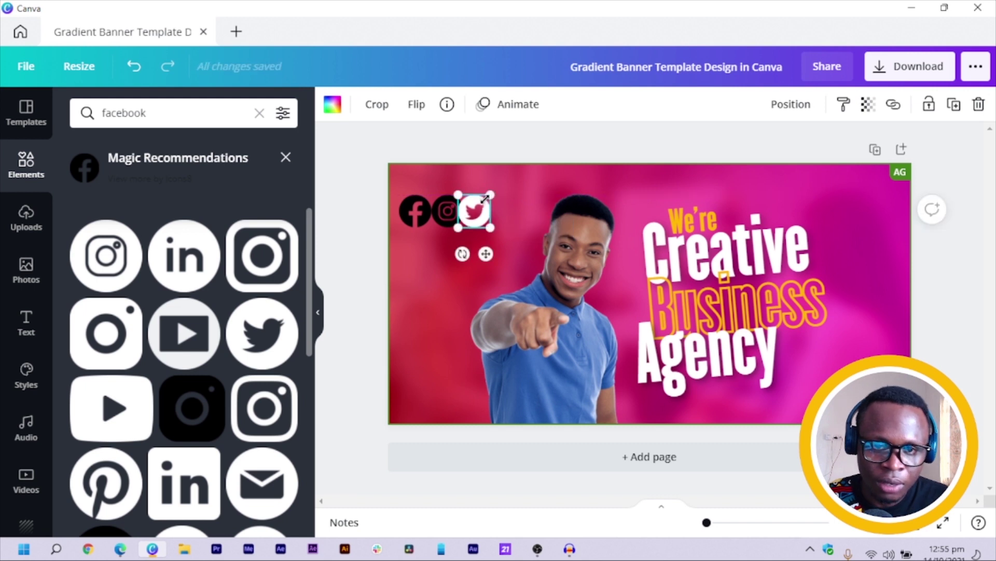
Step: Space the Facebook, Instagram and Twitter icons evenly in the horizontal direction
shift+click(445, 213)
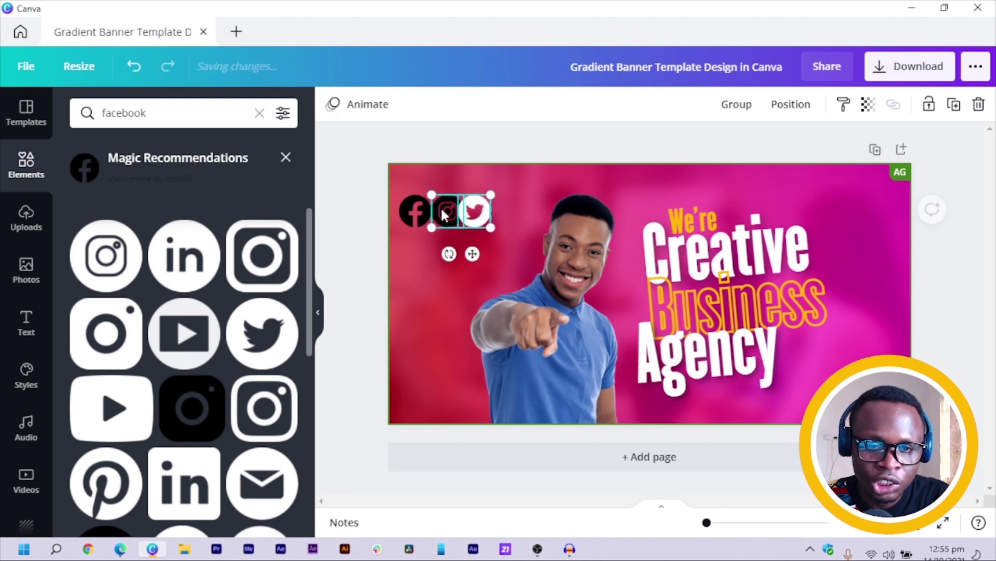
shift+click(415, 210)
click(791, 105)
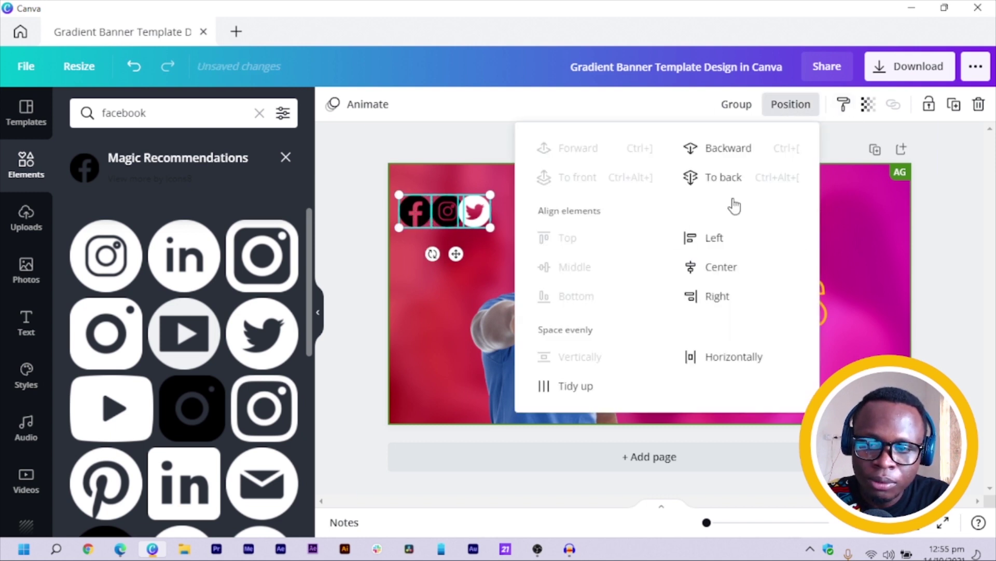
click(712, 363)
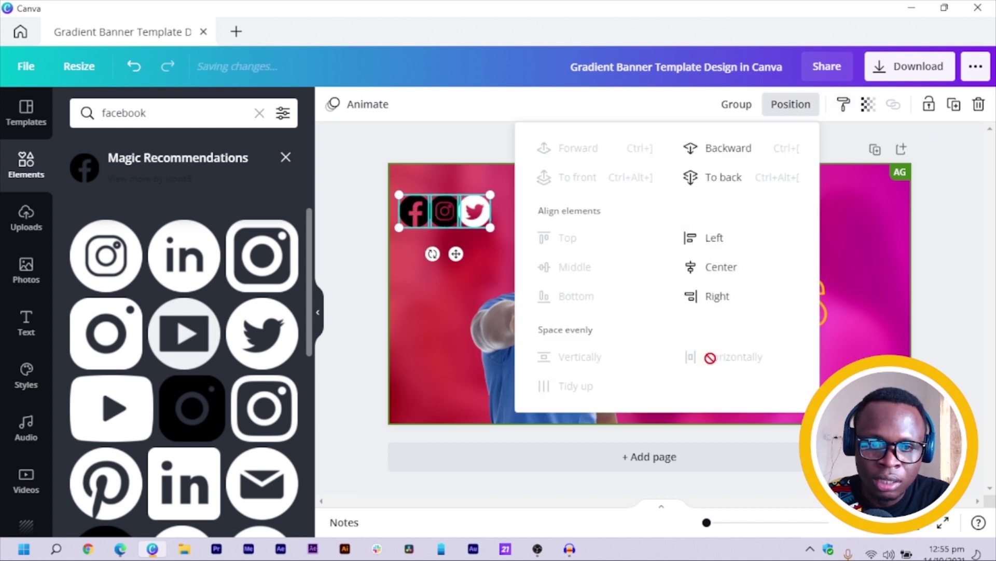
click(359, 226)
click(360, 227)
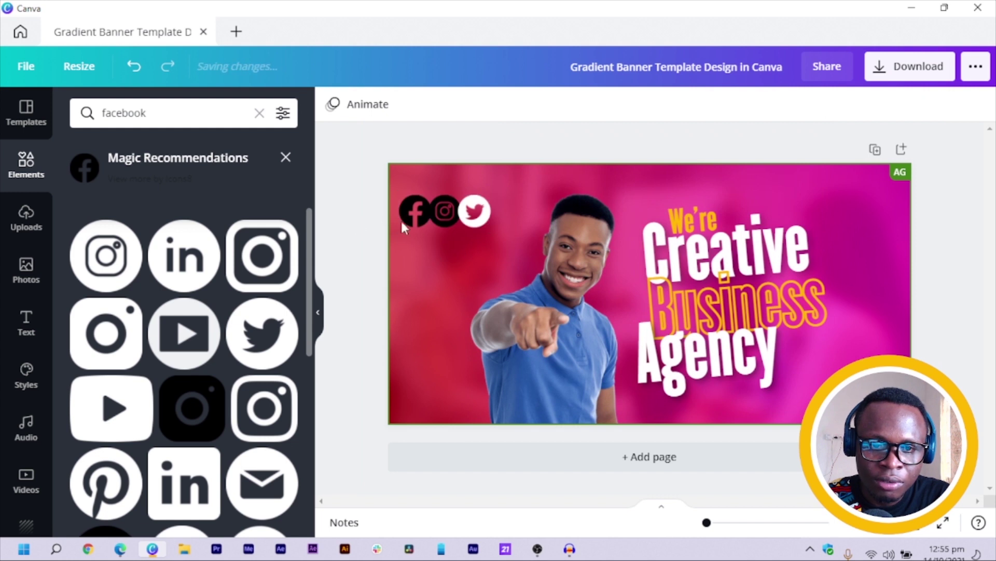
Step: Spread the Twitter and Instagram icons apart to leave small equal gaps in the icon row
click(432, 214)
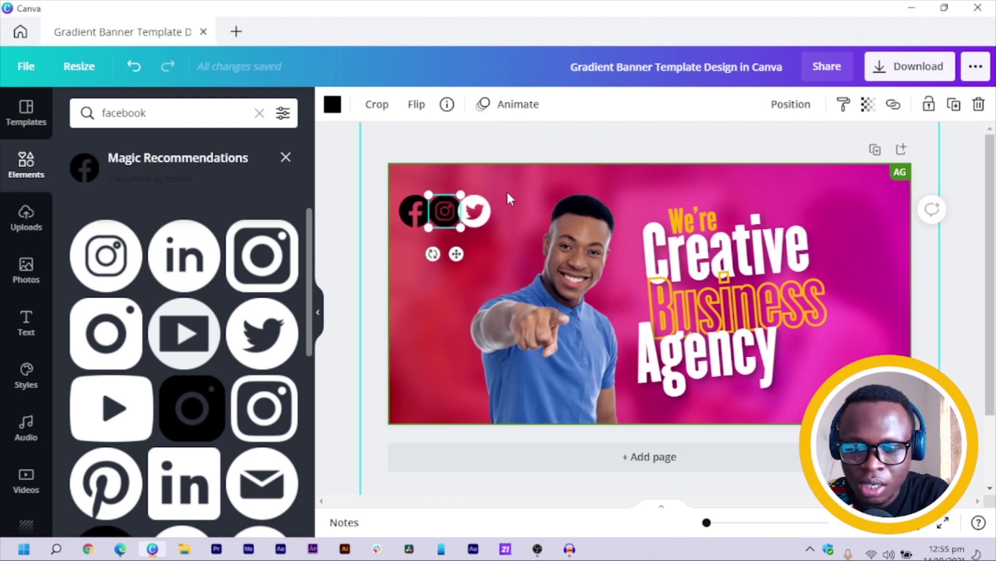
click(478, 223)
drag(478, 223, 454, 208)
click(447, 207)
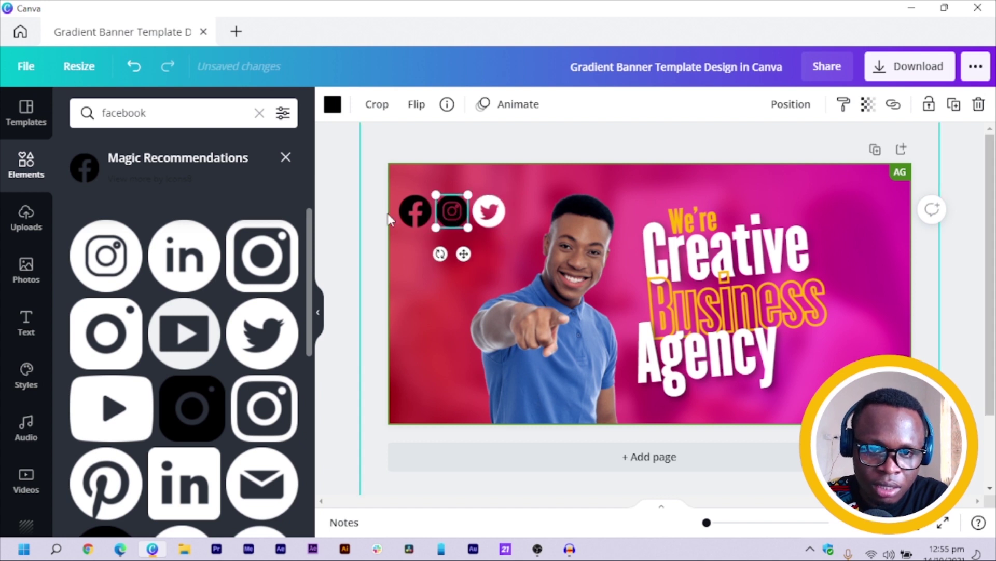
Step: Check the even spacing of the three social icons and scale them down together near the banner's upper-left corner
click(404, 212)
shift+click(453, 210)
shift+click(488, 213)
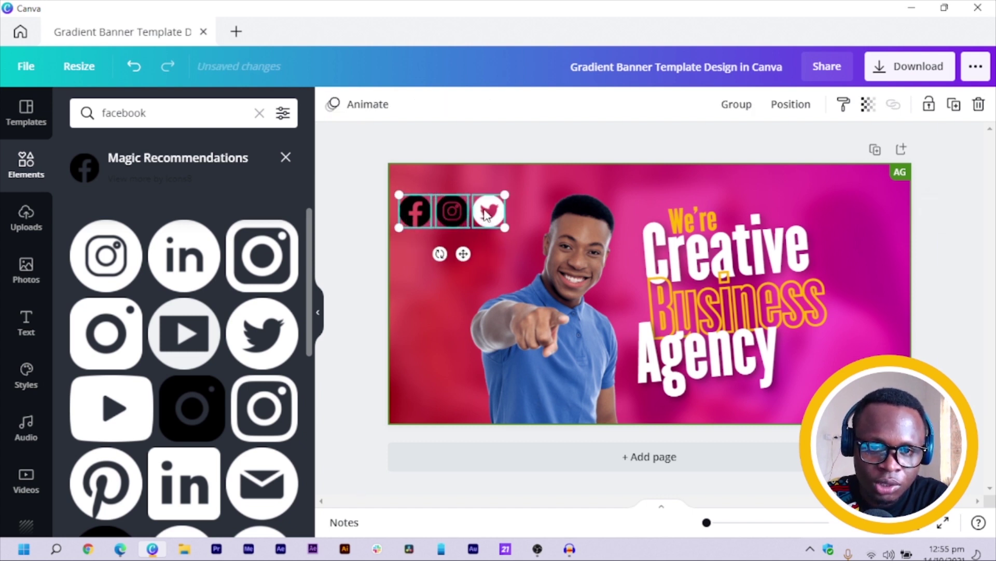
click(793, 106)
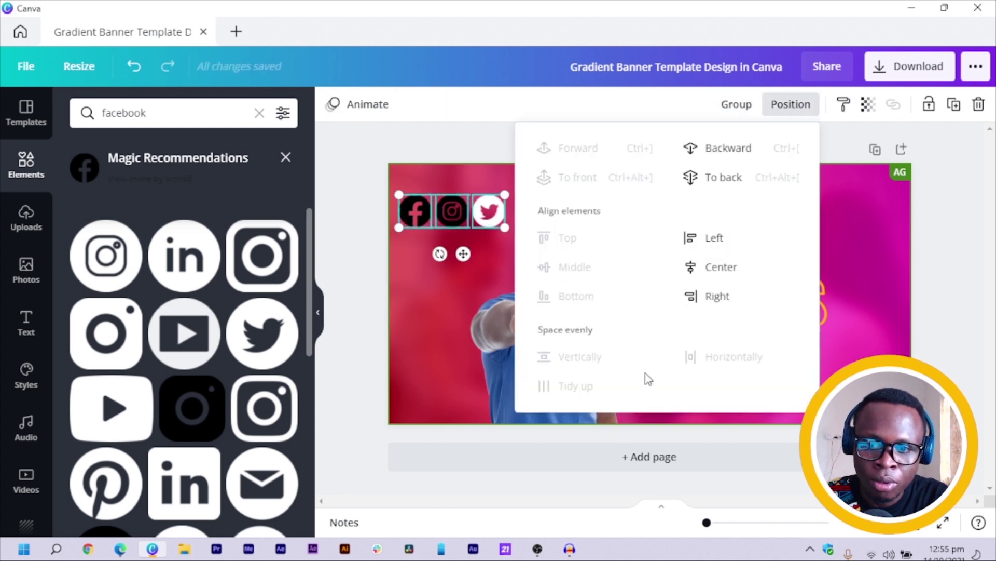
click(354, 232)
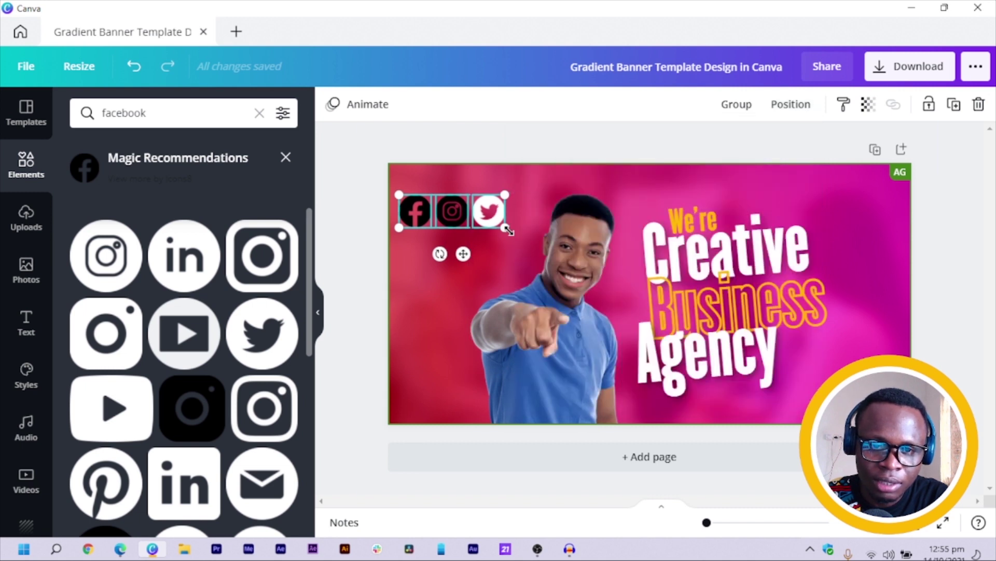
drag(483, 227, 465, 238)
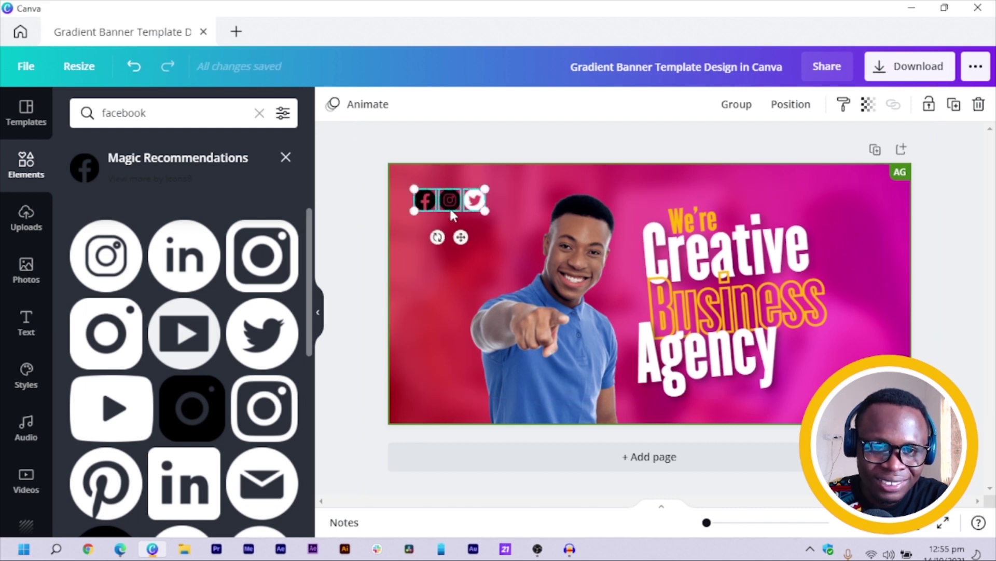
click(373, 169)
Step: Recolor the Instagram and Facebook icons white to match the Twitter icon
click(446, 199)
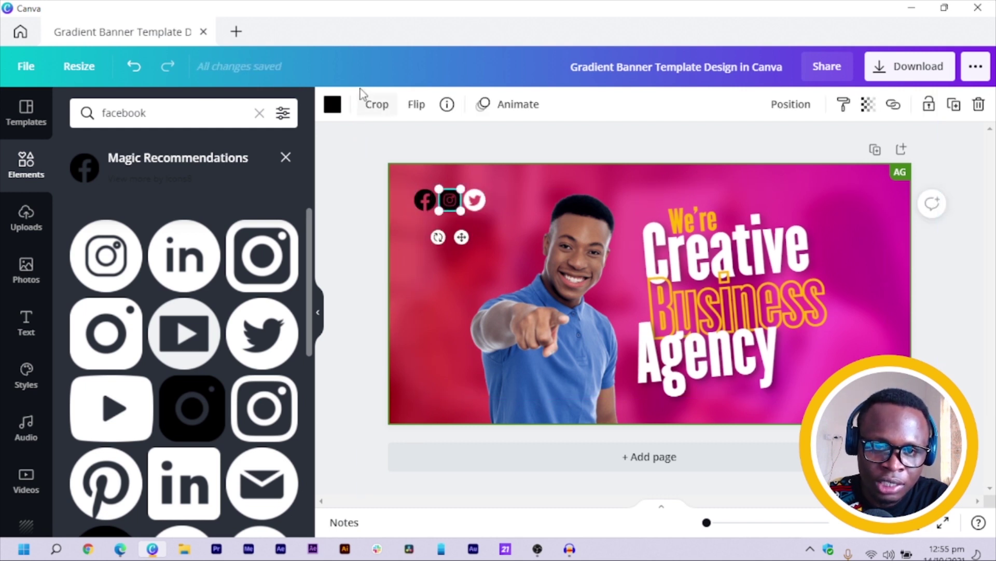
click(333, 105)
click(202, 180)
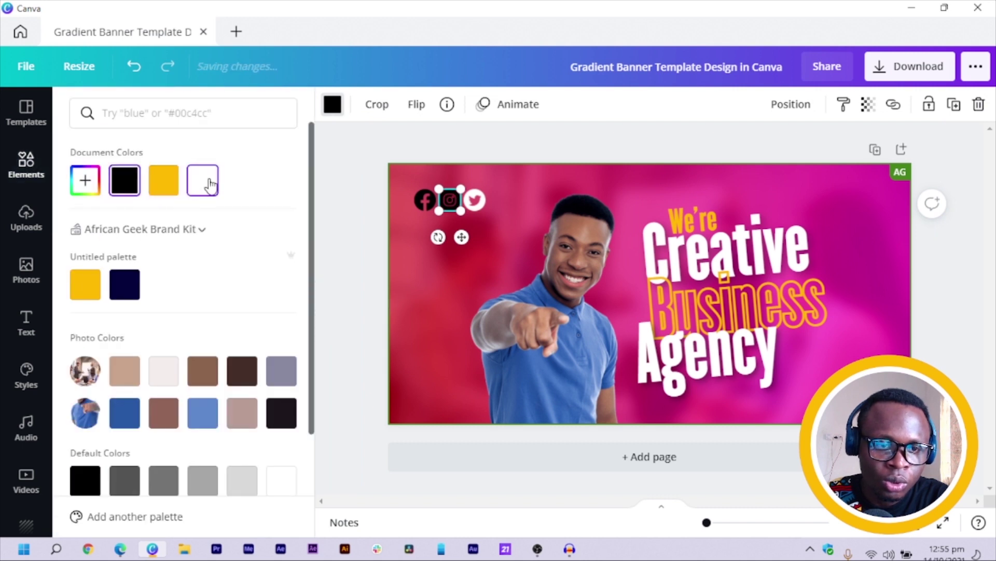
click(158, 184)
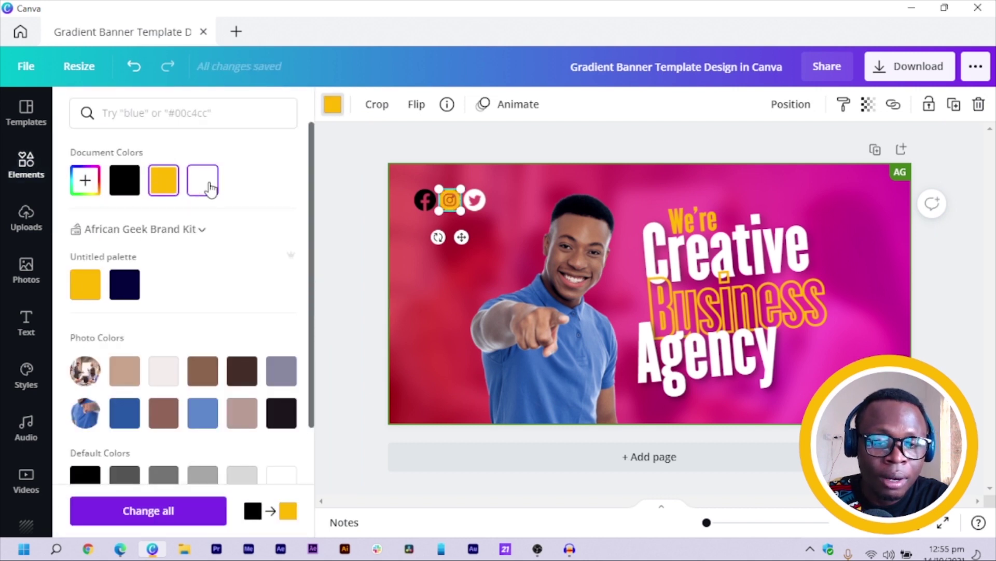
click(416, 202)
click(195, 183)
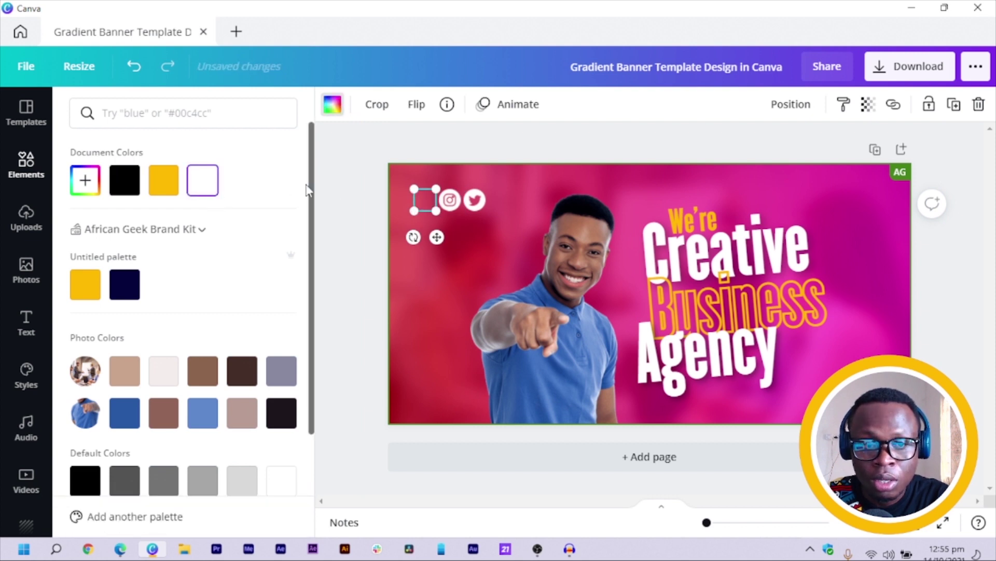
click(381, 196)
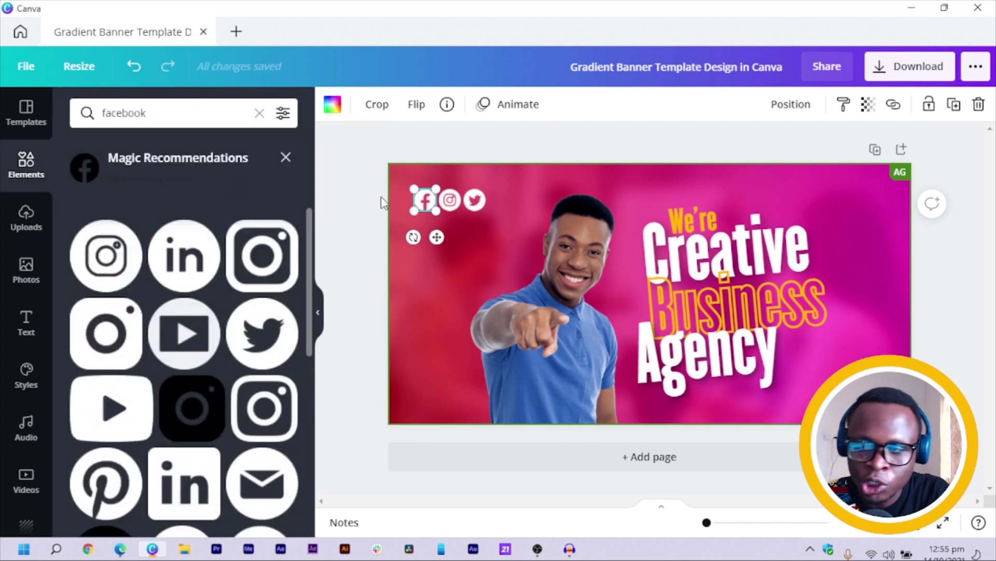
Step: Place a copy of "Creative" over the social icons with its text effect set to None and its tilt straightened
click(703, 379)
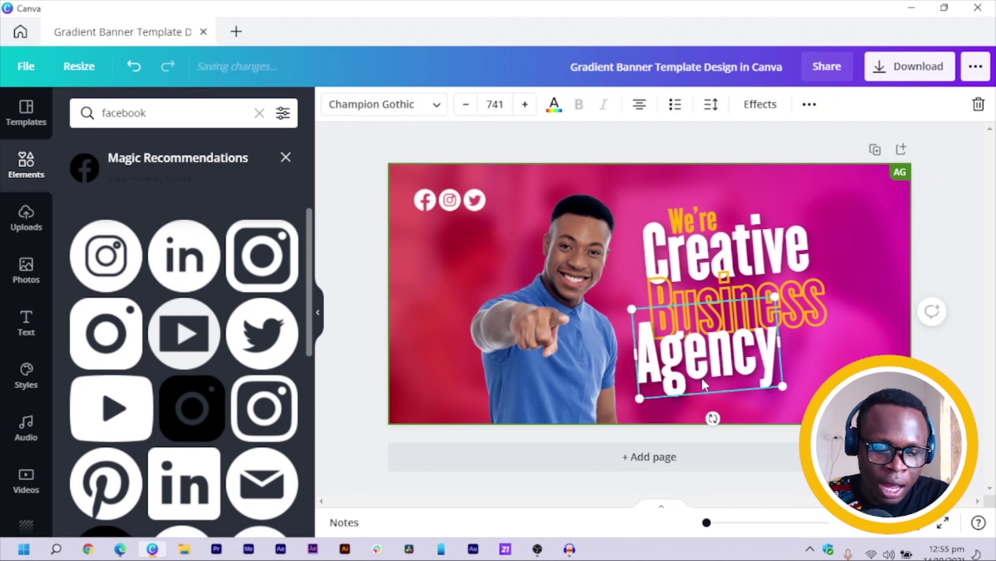
click(792, 248)
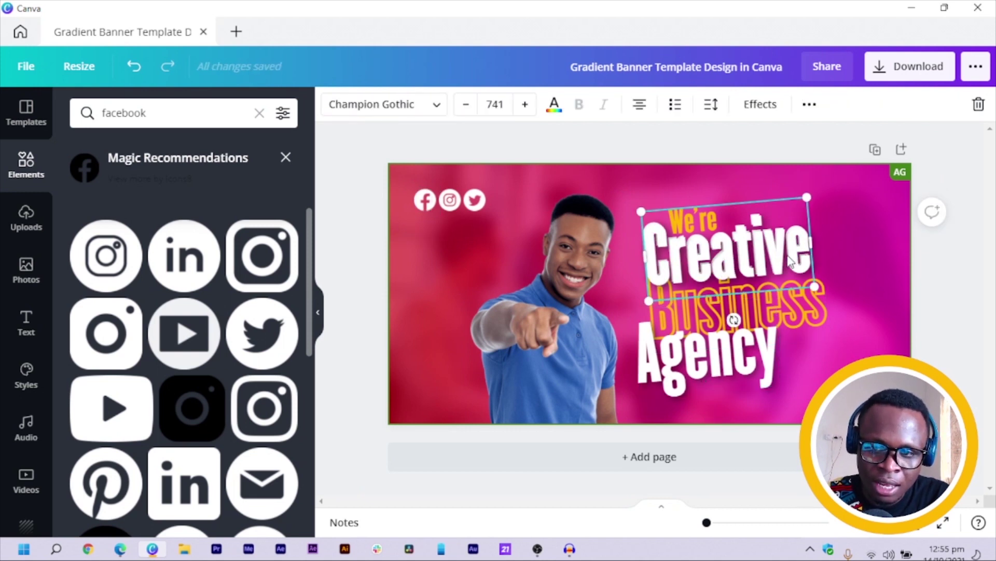
drag(792, 248, 583, 200)
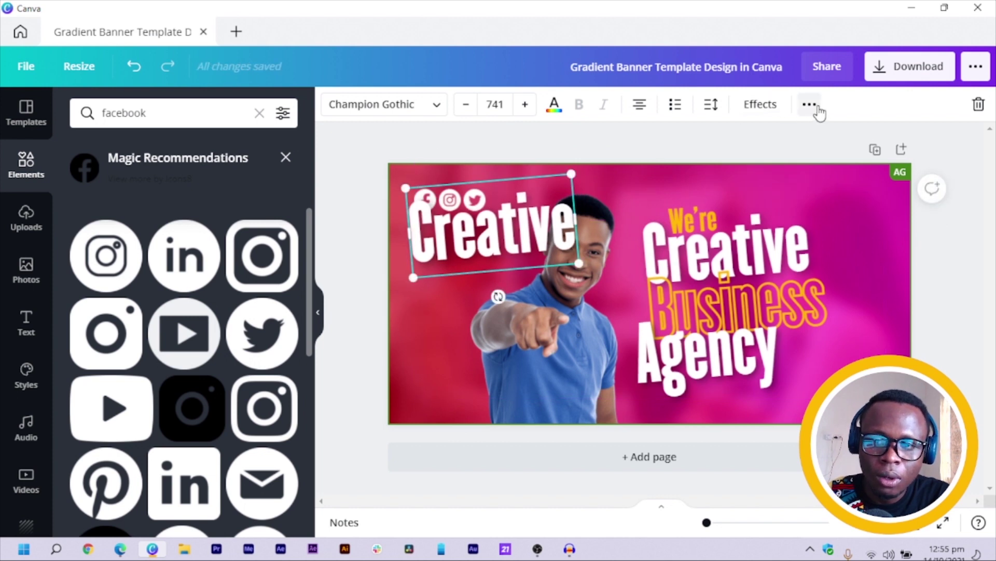
click(767, 101)
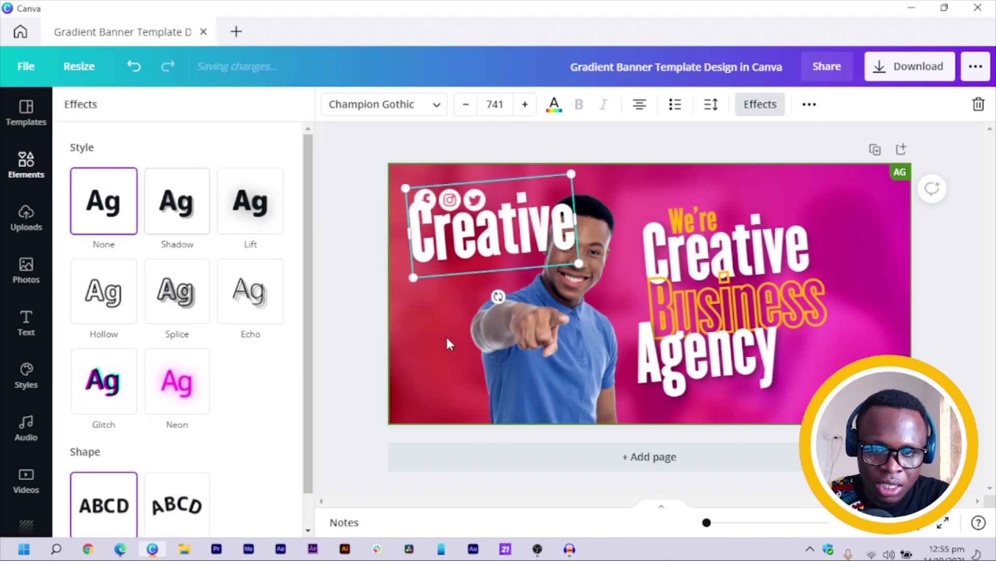
mouse_move(497, 296)
mouse_down()
mouse_move(482, 298)
mouse_move(502, 298)
mouse_move(492, 297)
mouse_up()
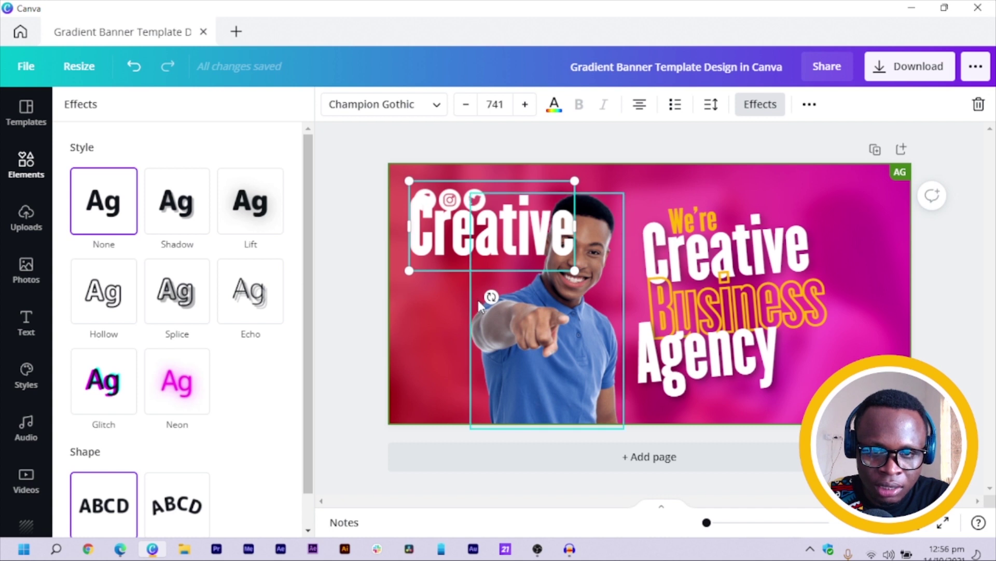
Step: Replace the copied text with "FOLLOW US ON" and fit it on one line directly above the social icons at size 191
double_click(480, 247)
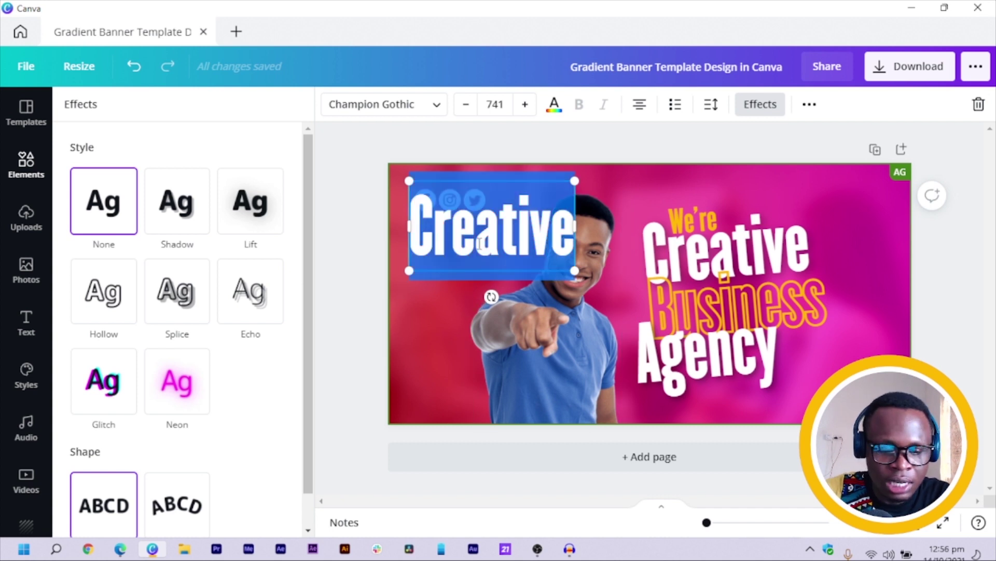
text(FOLLOW)
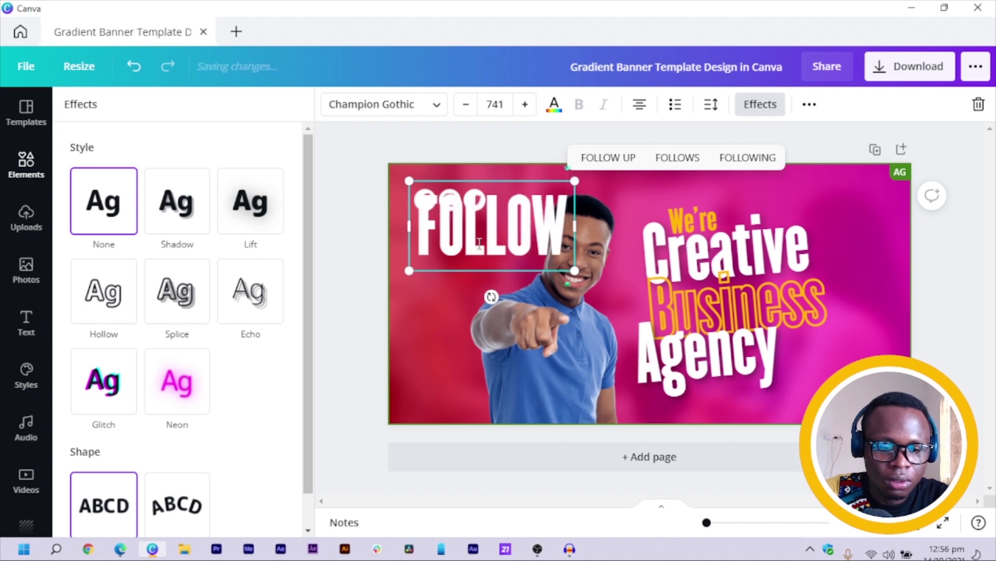
key(Return)
text(US ON)
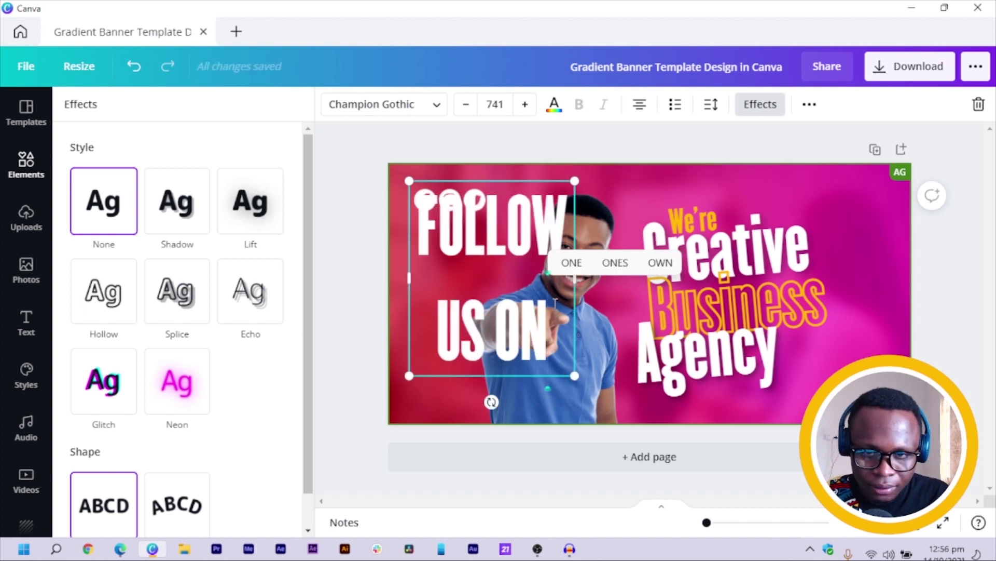
drag(580, 297, 542, 262)
drag(476, 252, 457, 210)
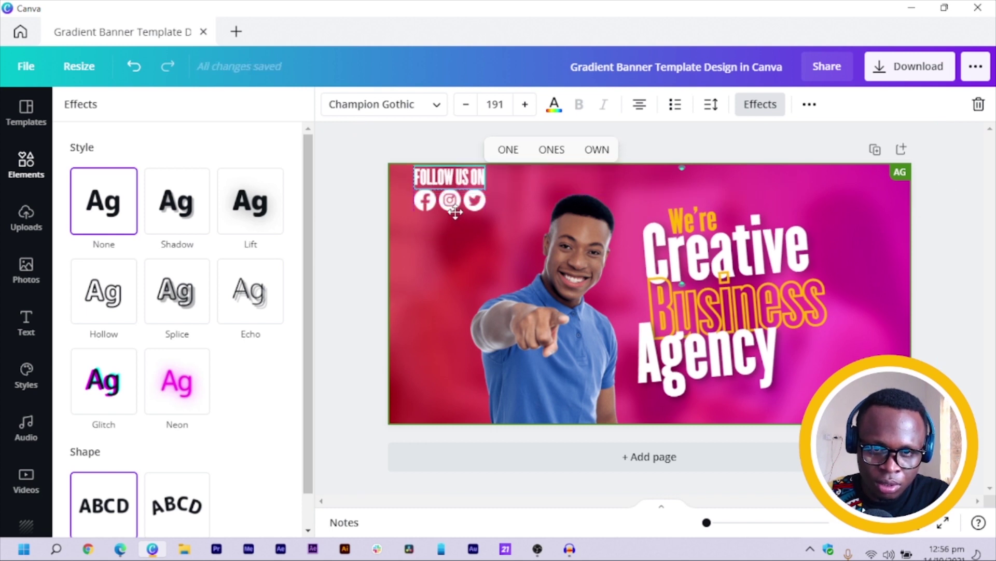
Step: Move the "FOLLOW US ON" text and the three social icons down together, away from the banner's top edge
drag(355, 151, 482, 234)
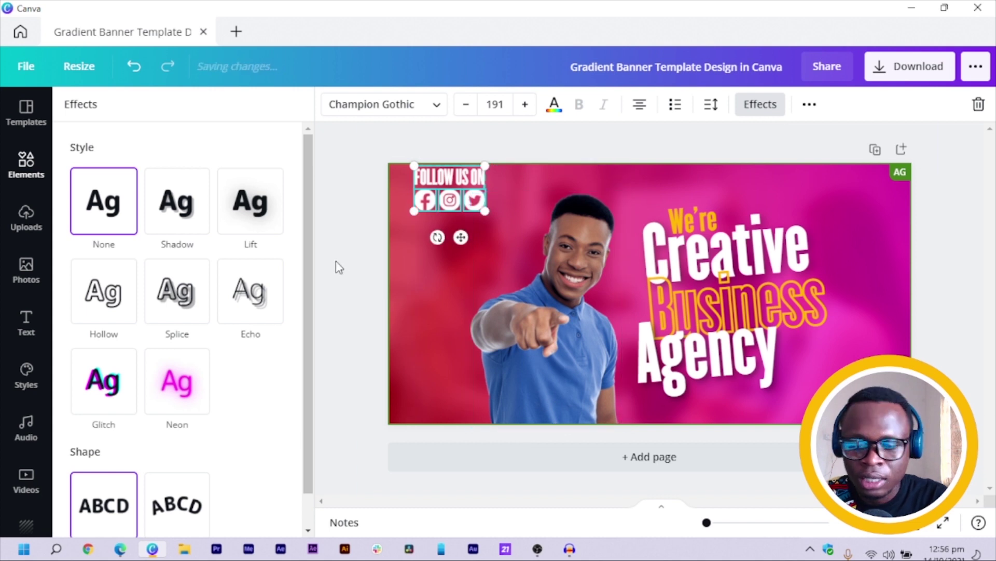
key(shift+Down)
key(shift+Down)
key(shift+Down)
key(shift+Down)
key(shift+Down)
key(shift+Down)
key(shift+Down)
key(shift+Down)
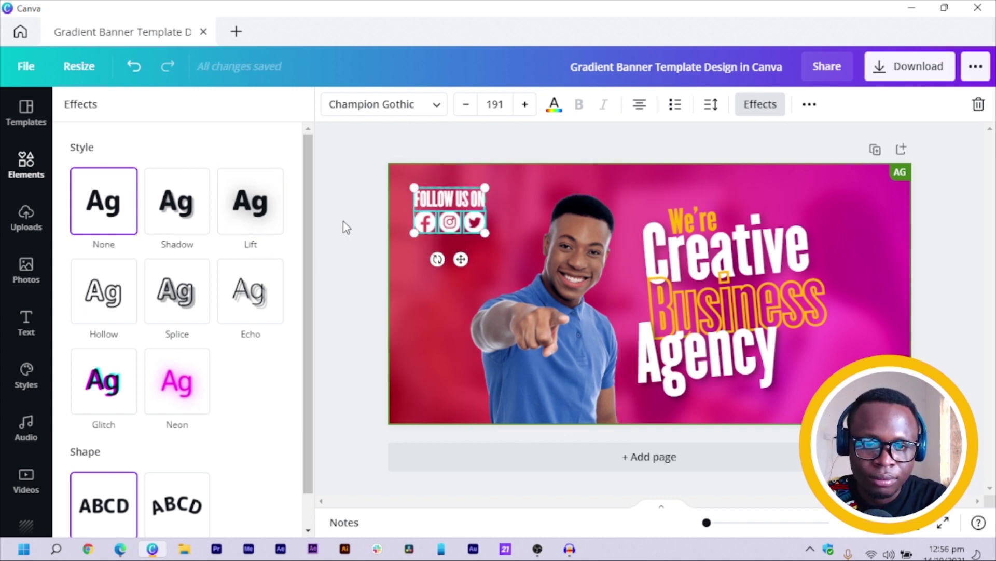
click(344, 224)
click(349, 183)
Step: Reduce "FOLLOW US ON" to size 152 and set its font to Champion Gothic Bantam
click(474, 205)
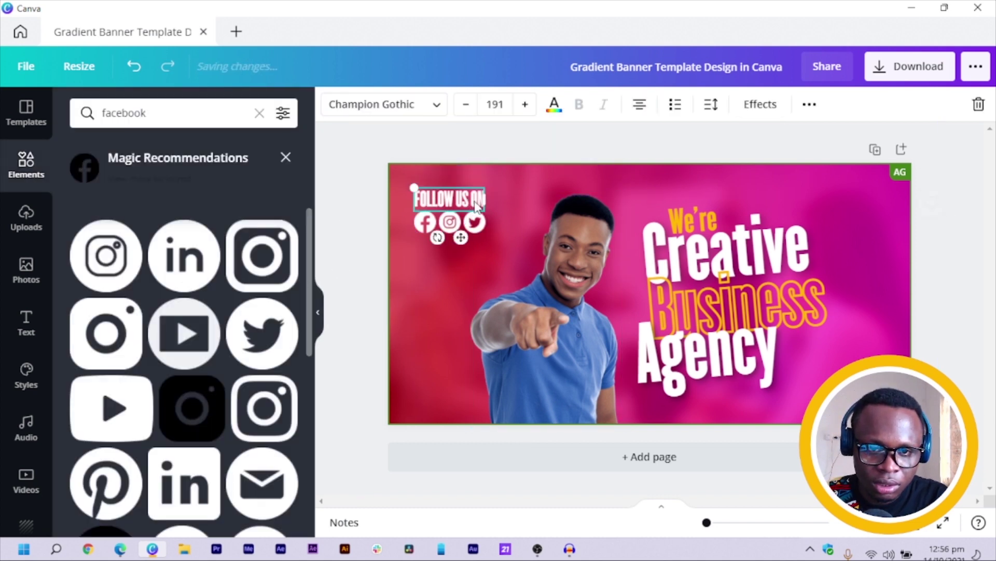
drag(478, 209, 468, 205)
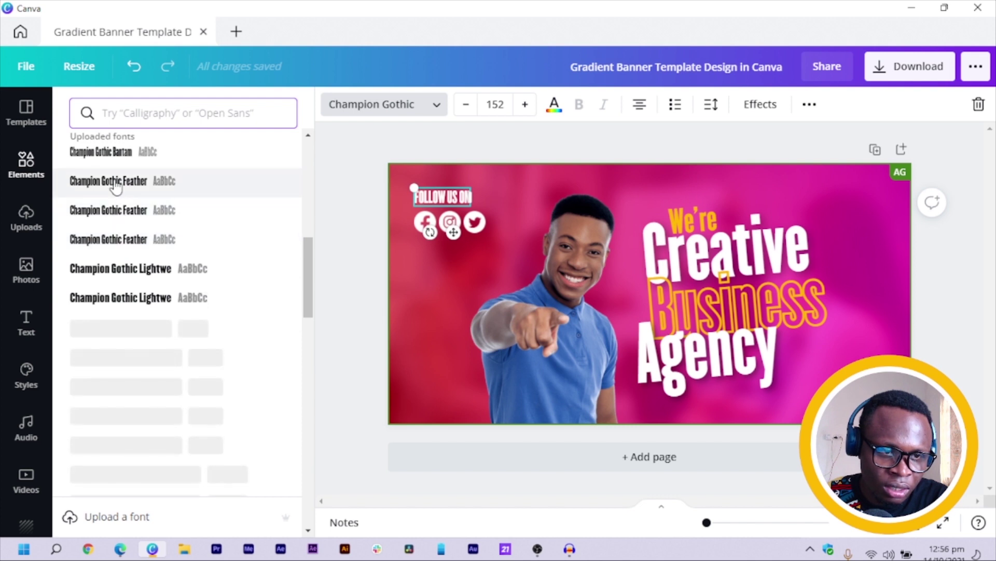
click(115, 185)
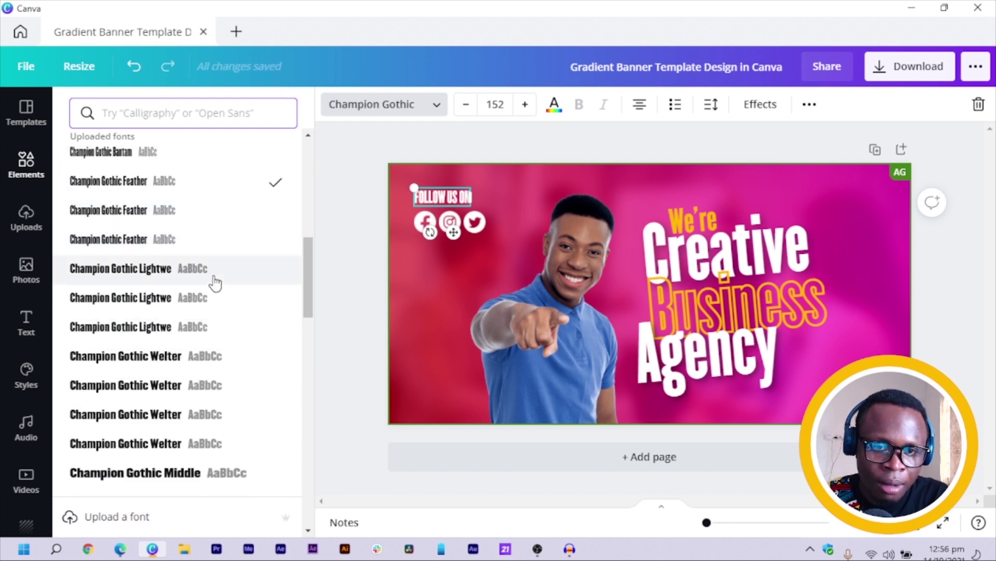
scroll(215, 296, up, 3)
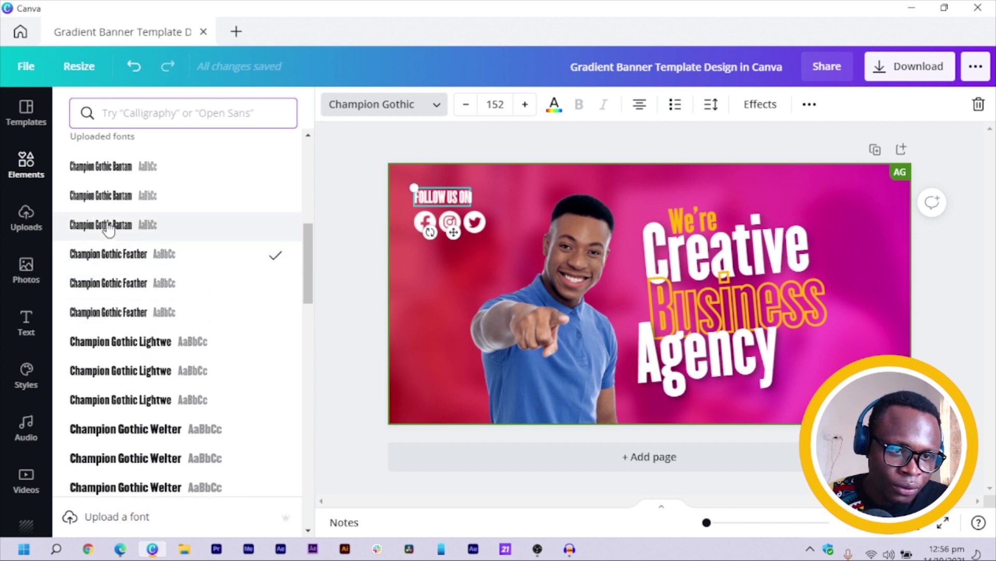
click(107, 226)
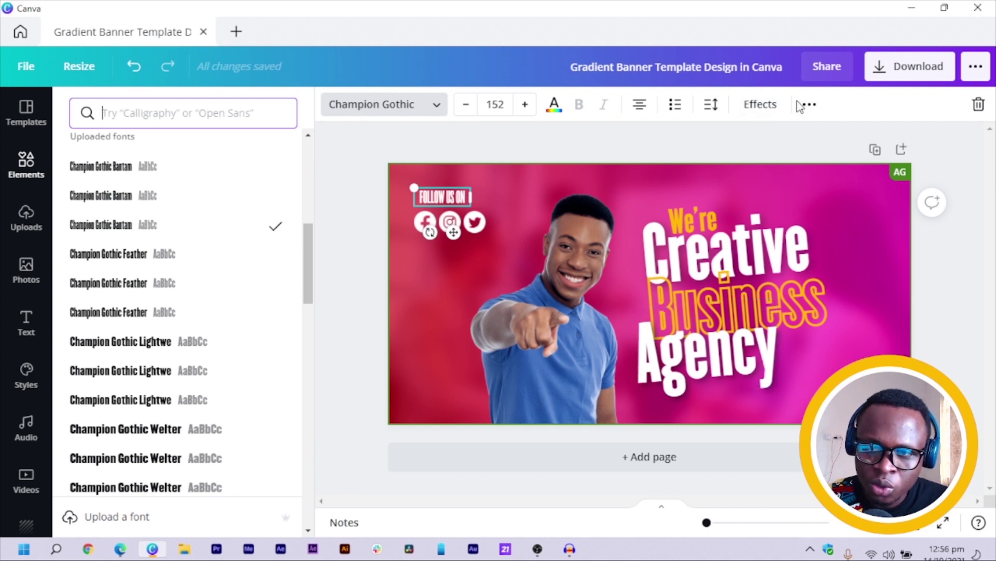
Step: Set the letter spacing of "FOLLOW US ON" to 133 and widen its text box so the words fit on one line
click(770, 107)
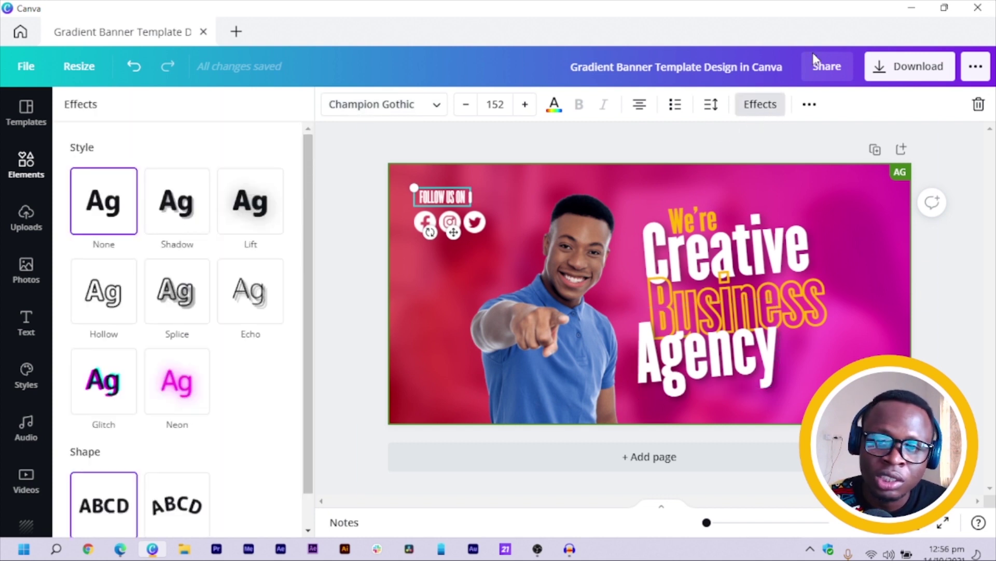
click(710, 104)
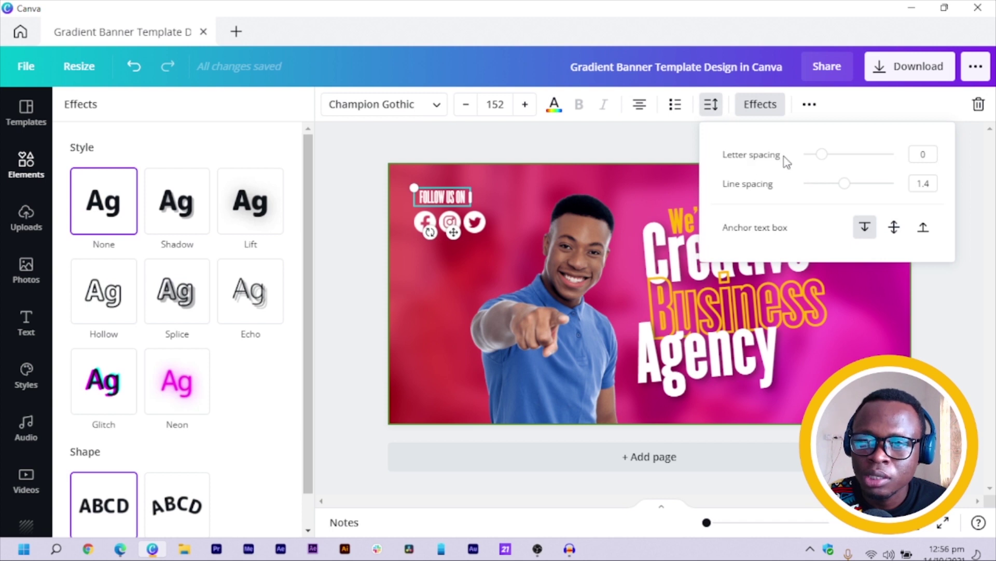
drag(820, 155, 833, 155)
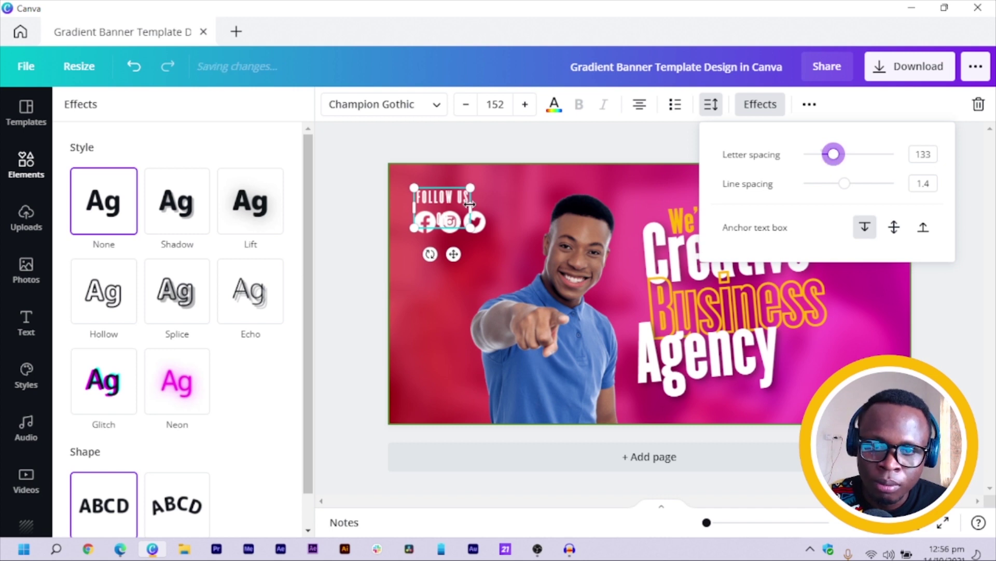
drag(470, 204, 489, 206)
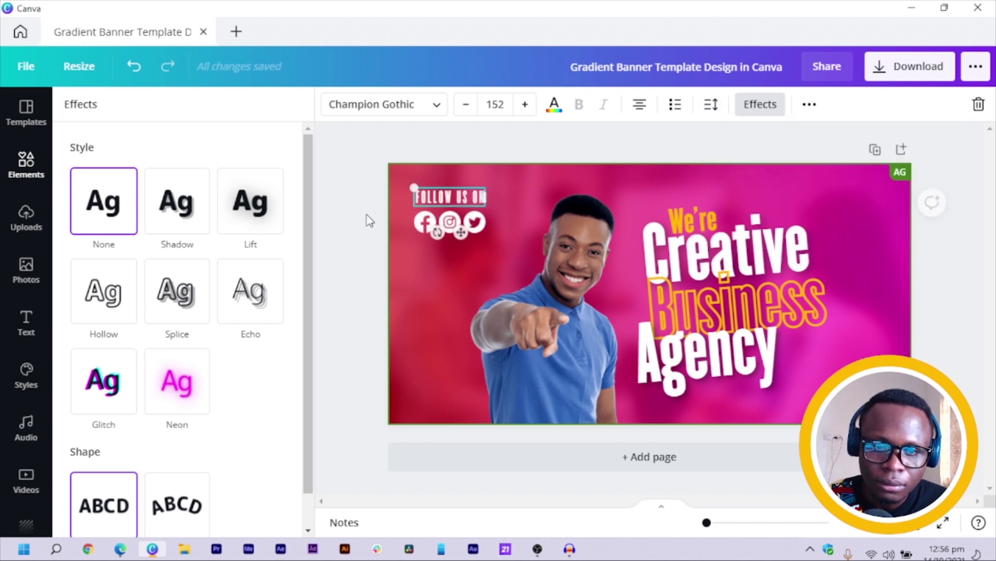
Step: Nudge the three social icons up together, closer beneath the "FOLLOW US ON" text
drag(343, 220, 478, 230)
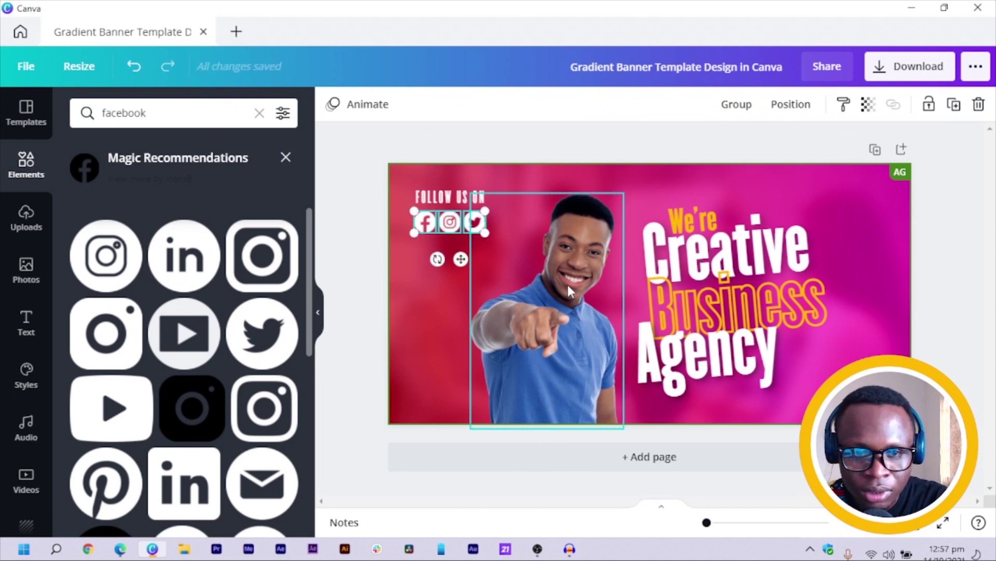
key(Up)
key(Up)
key(Up)
key(Up)
key(Up)
key(Up)
key(Up)
key(Up)
key(Up)
key(Up)
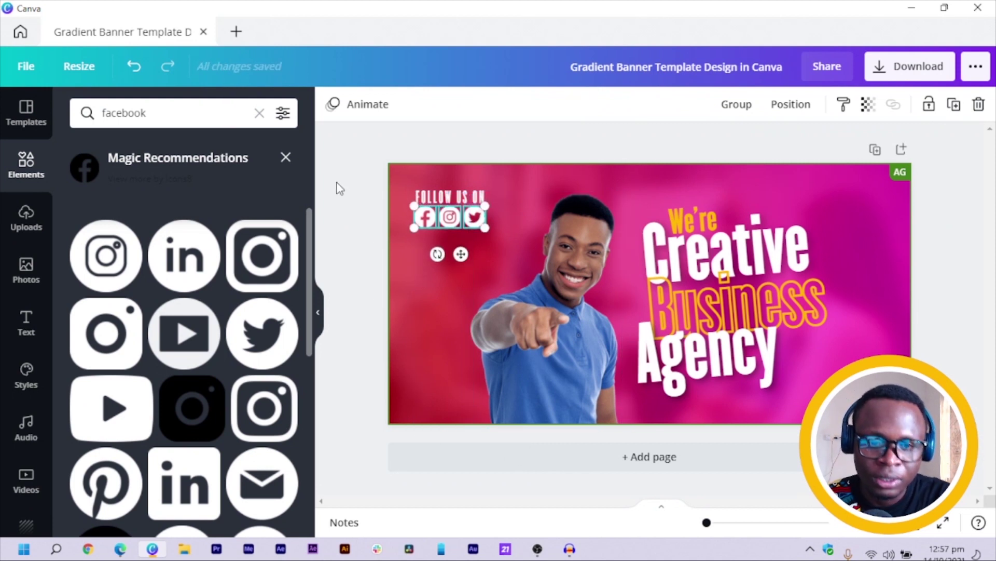
click(339, 188)
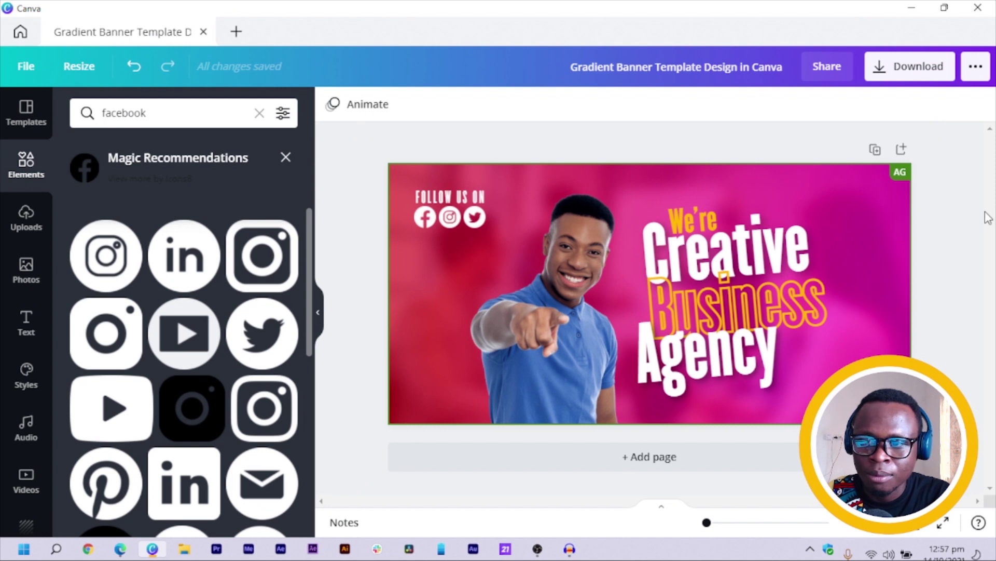
Step: Shift the pointing man and the whole tilted heading together toward the banner's right edge
drag(972, 204, 524, 408)
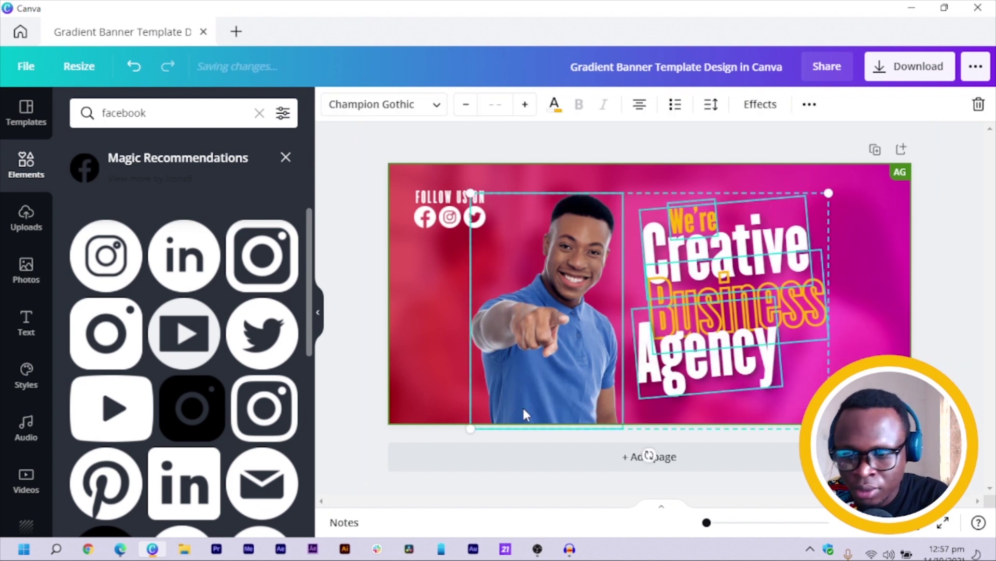
key(shift+Right)
key(shift+Right)
key(shift+Right)
key(shift+Right)
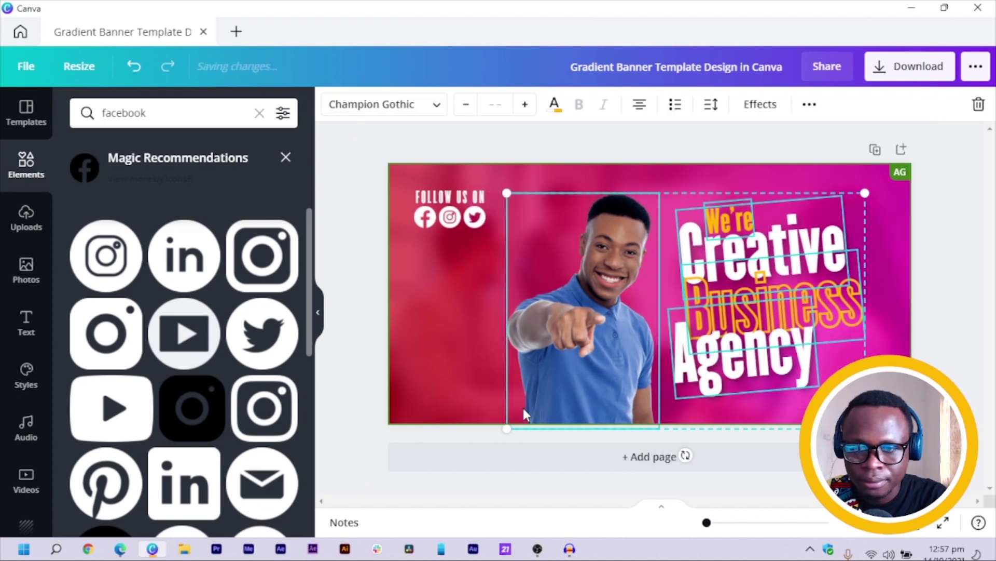
key(shift+Right)
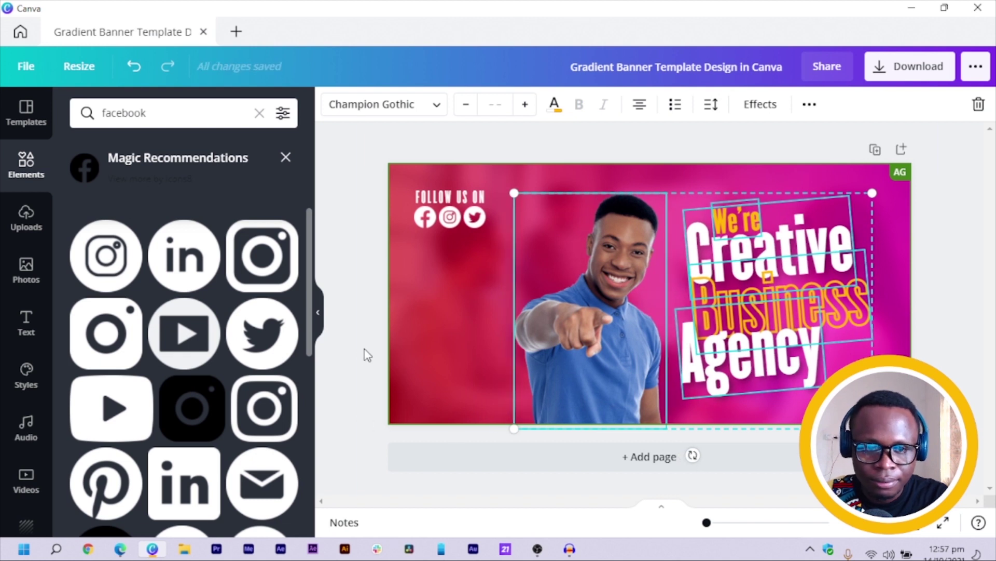
click(365, 350)
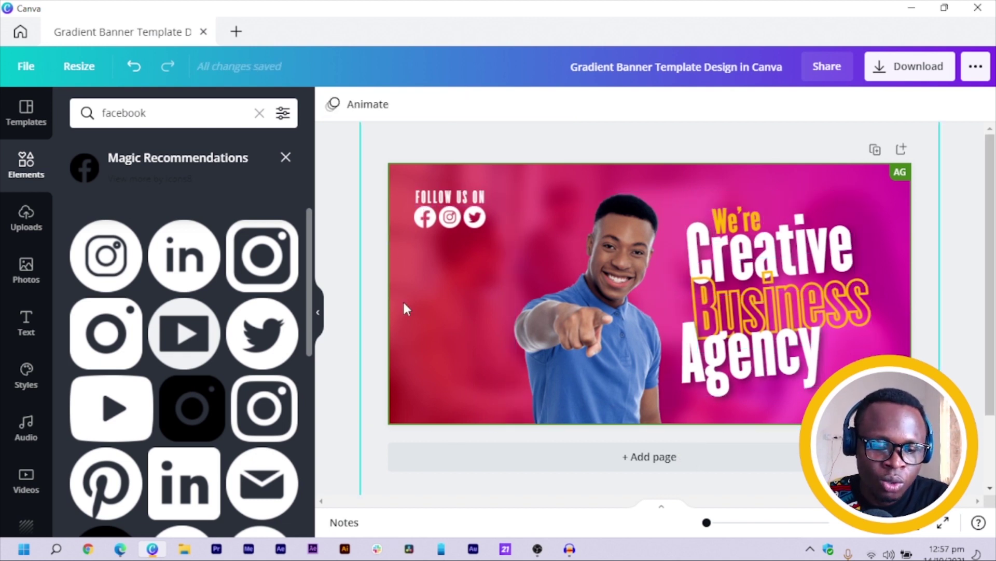
Step: Add a text box in the Quicksand font at size 139 and place it in the banner's lower-left area
key(t)
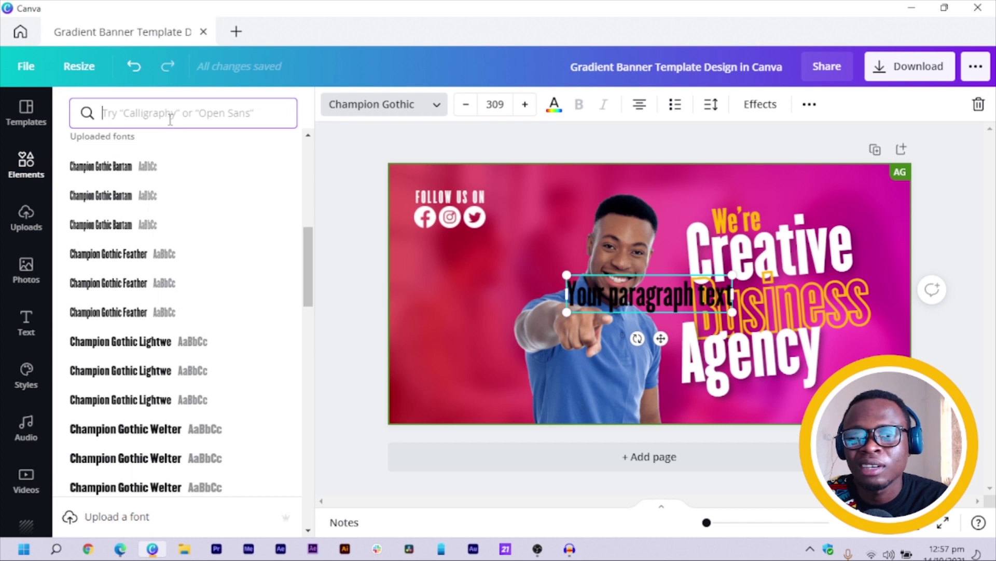
click(172, 117)
text(QUI)
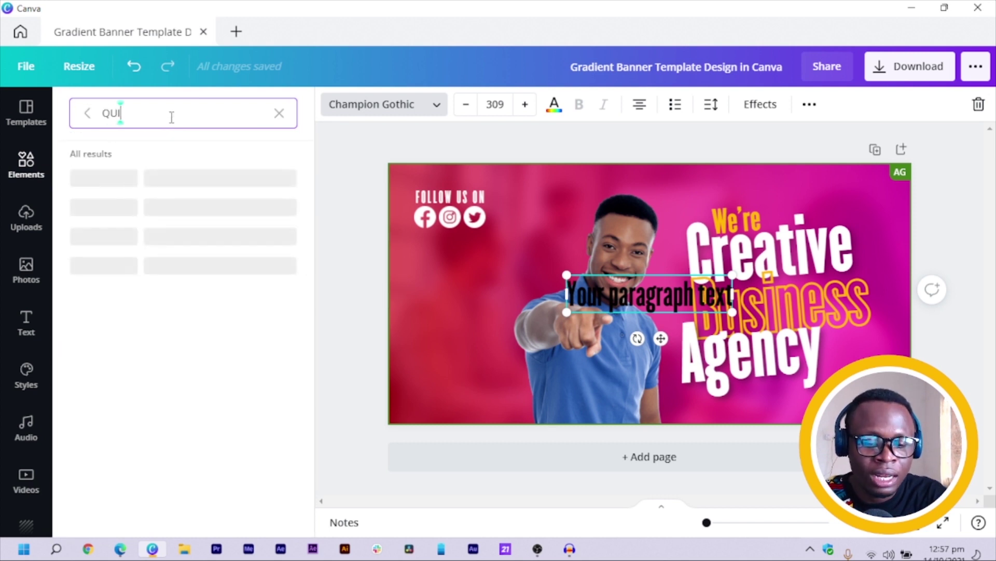
text(CKS)
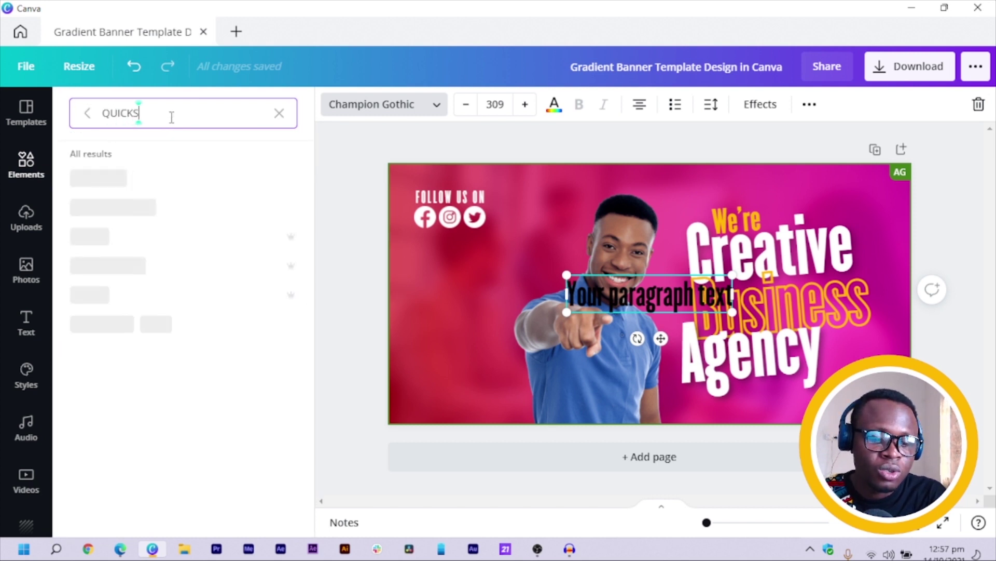
text(AN)
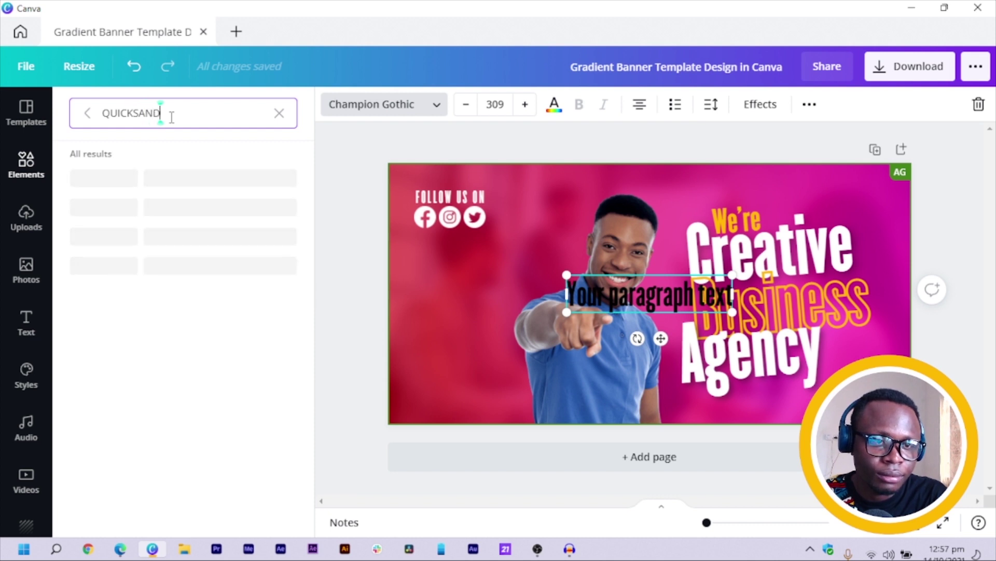
text(D)
click(112, 179)
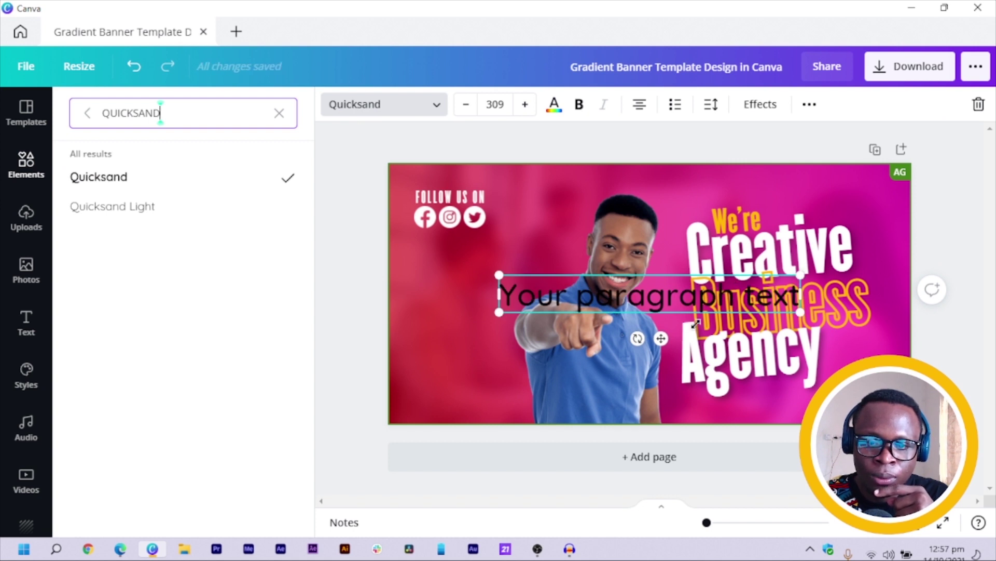
drag(696, 322, 635, 313)
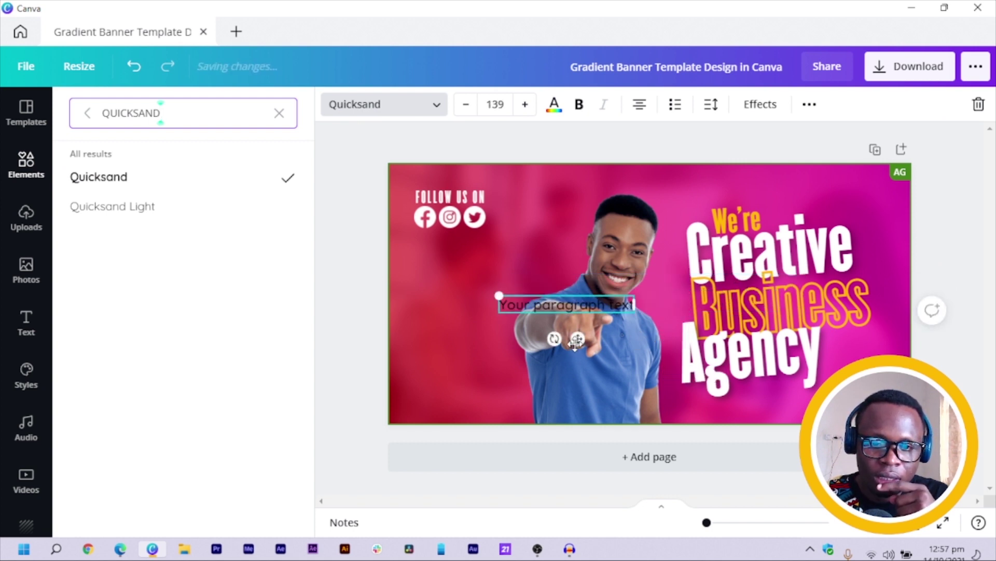
drag(576, 340, 476, 409)
Step: Replace the new text box's placeholder with "Ready to give your brand a boost?"
double_click(468, 374)
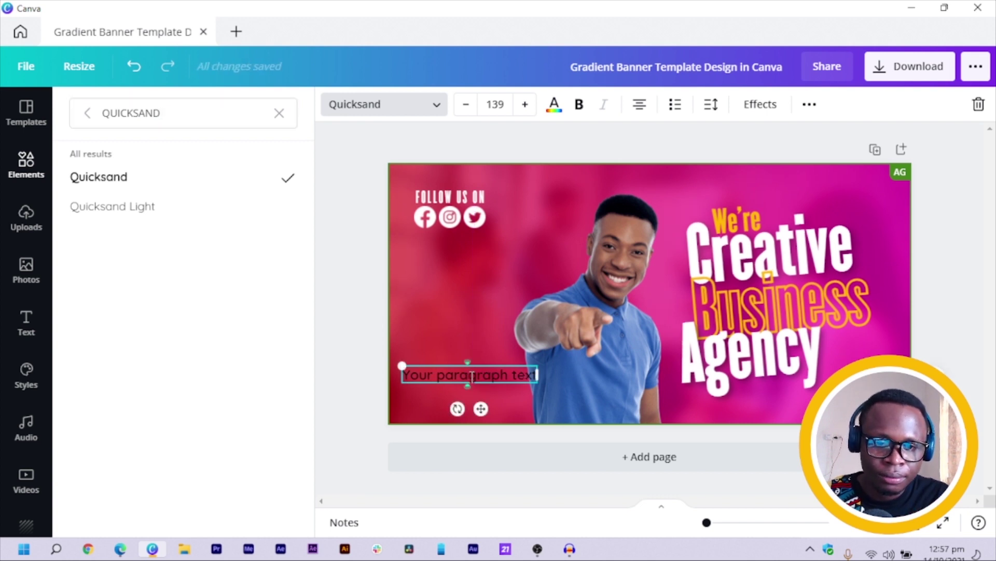
text(R)
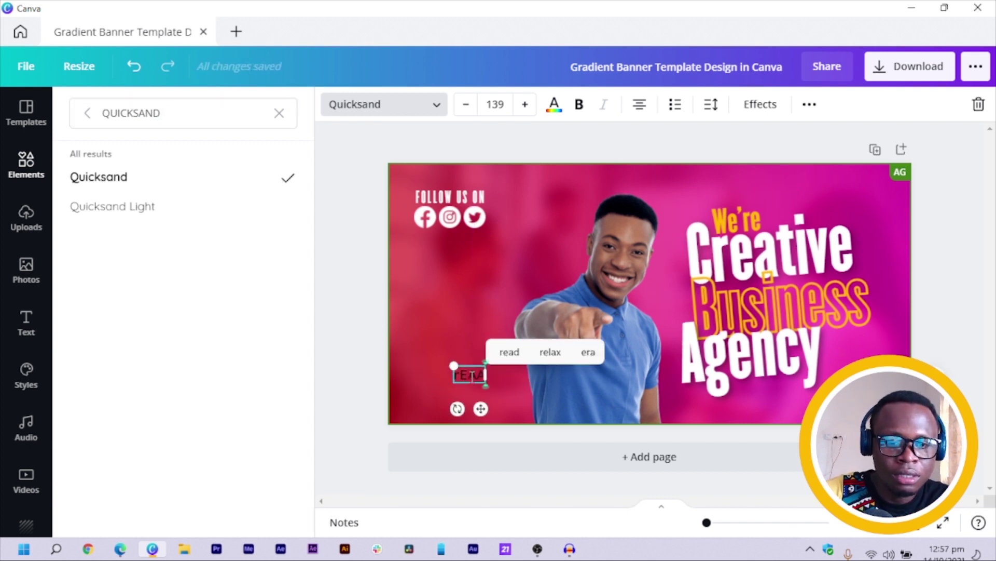
text(eady to g)
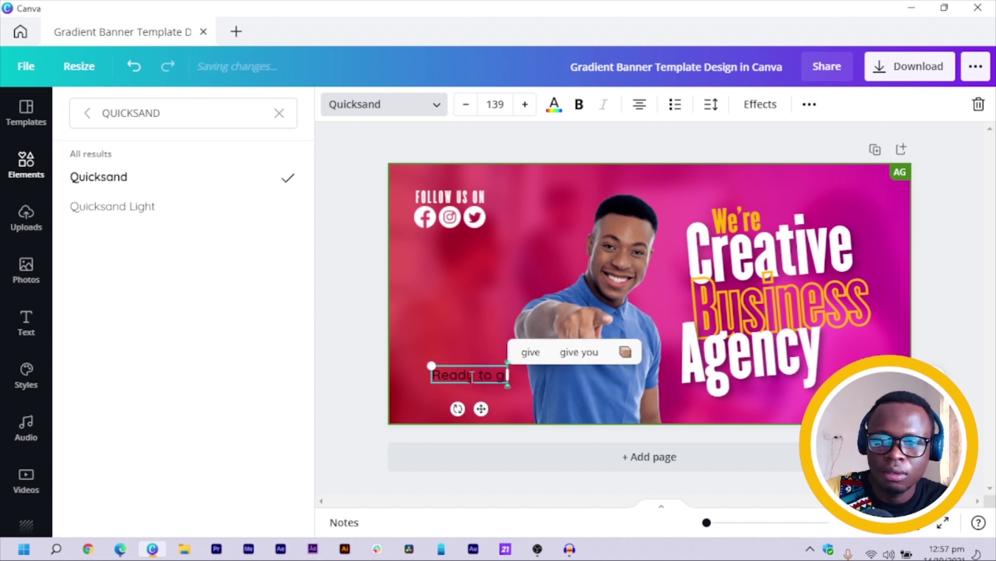
key(BackSpace)
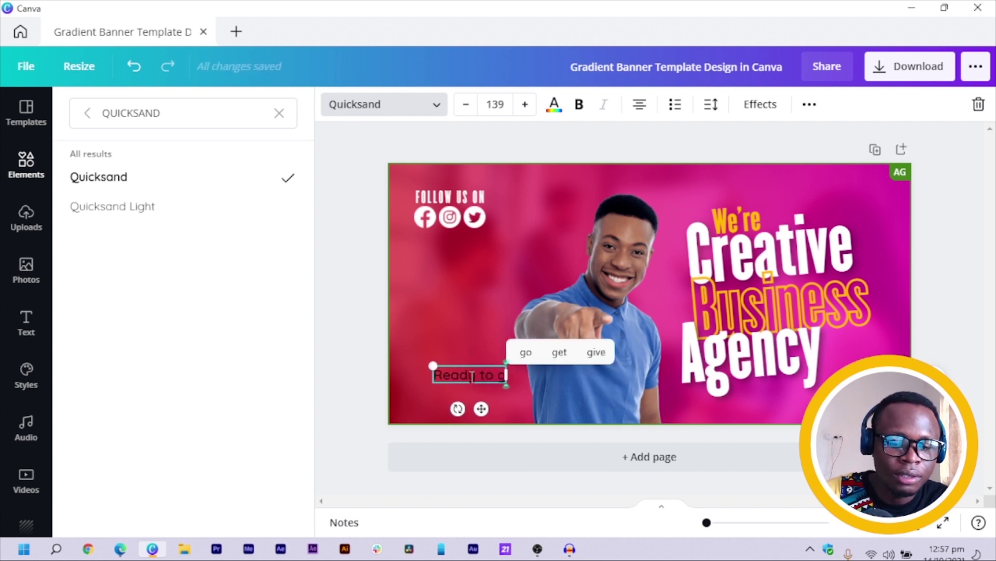
text(ive your)
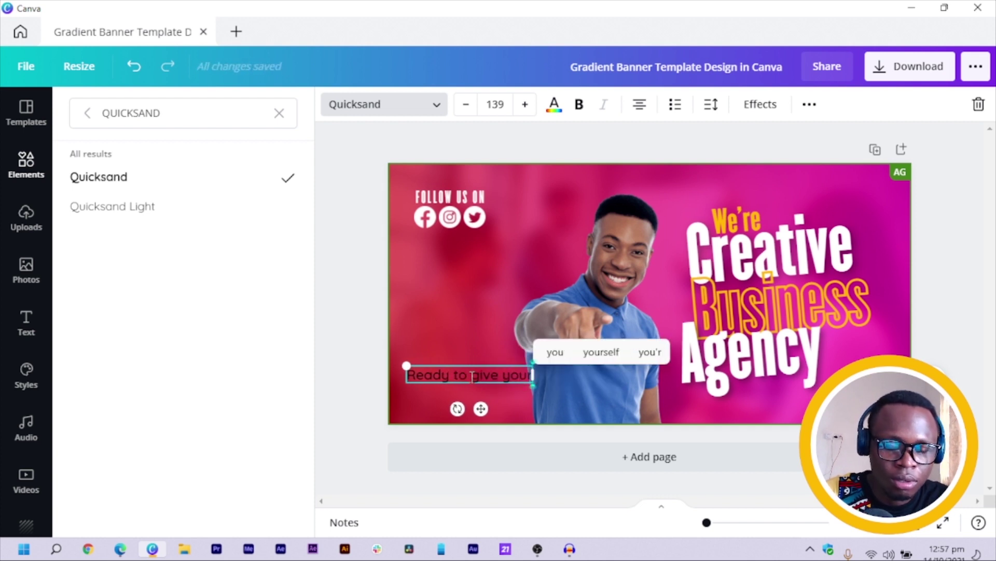
text( brand)
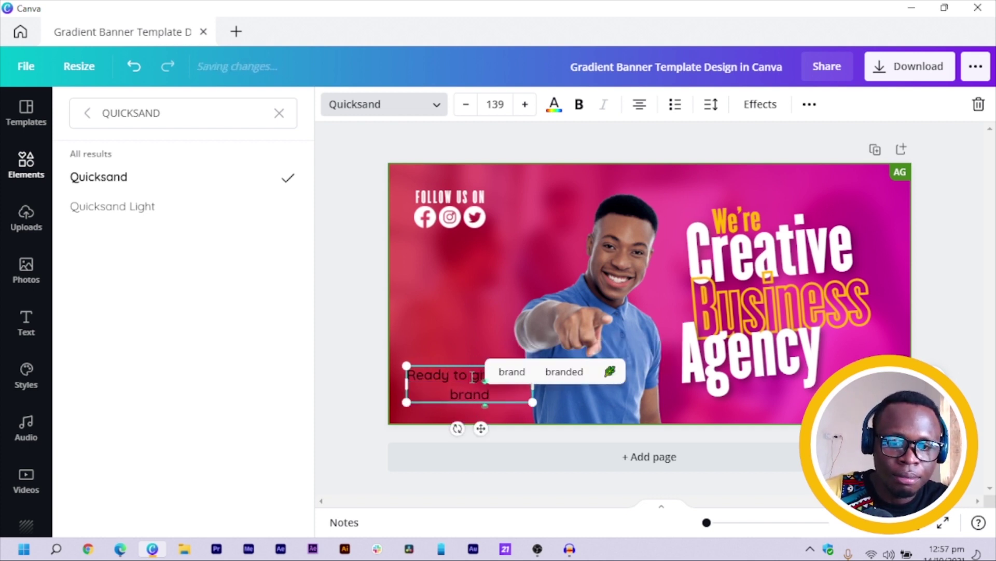
text( a boos)
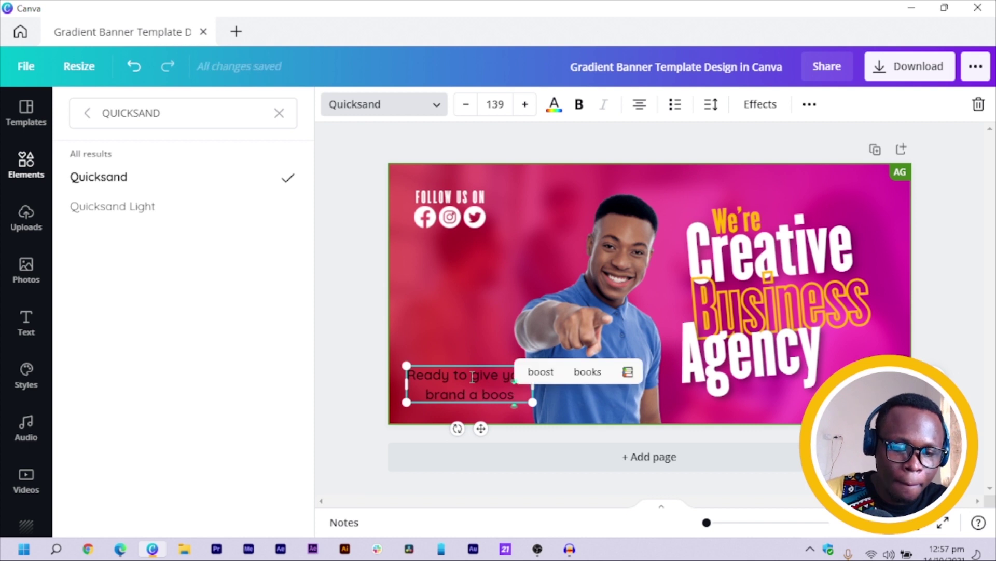
text(t?)
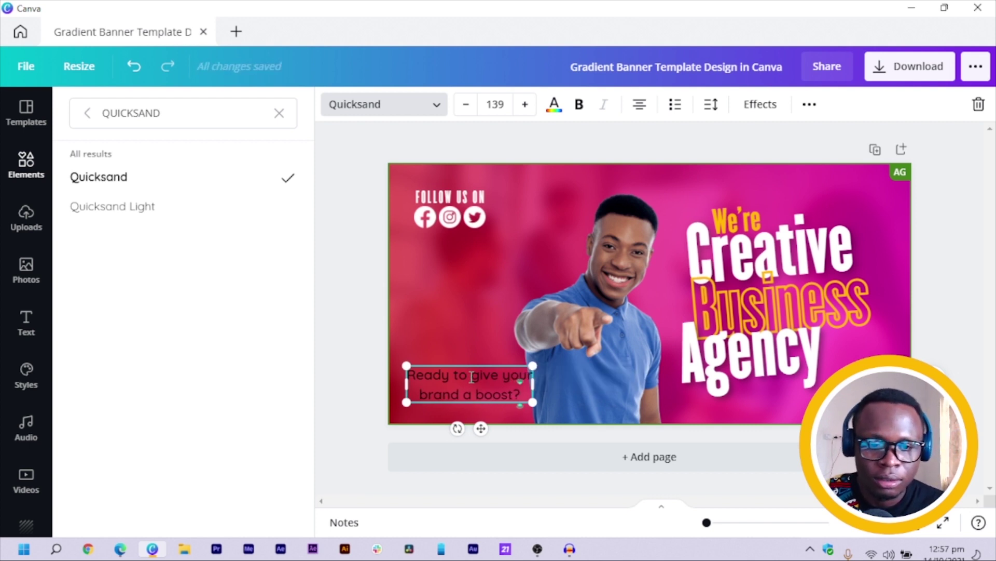
Step: Set the tagline's line spacing to 1.1 and align its text to the left
key(ctrl+a)
click(711, 104)
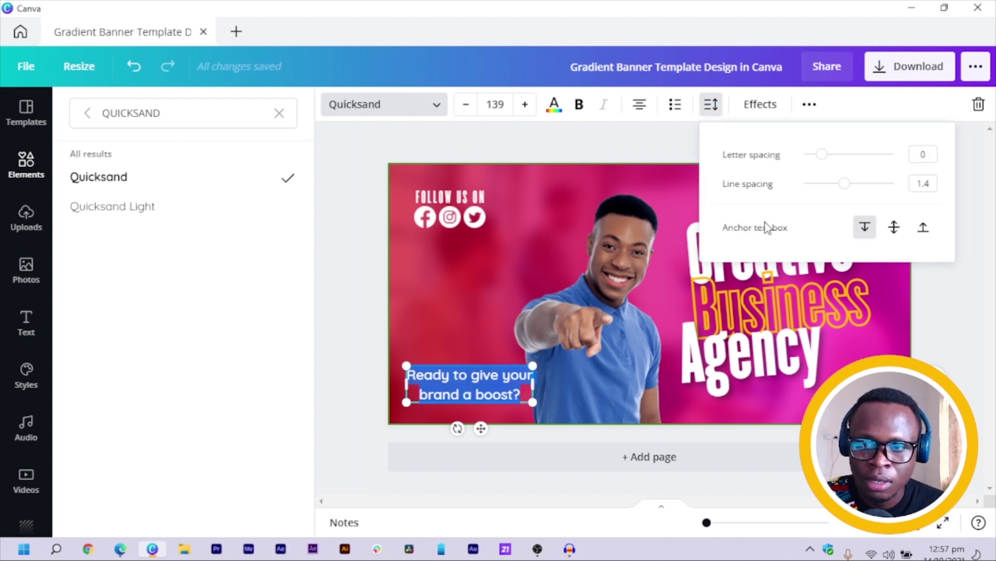
drag(846, 187, 832, 189)
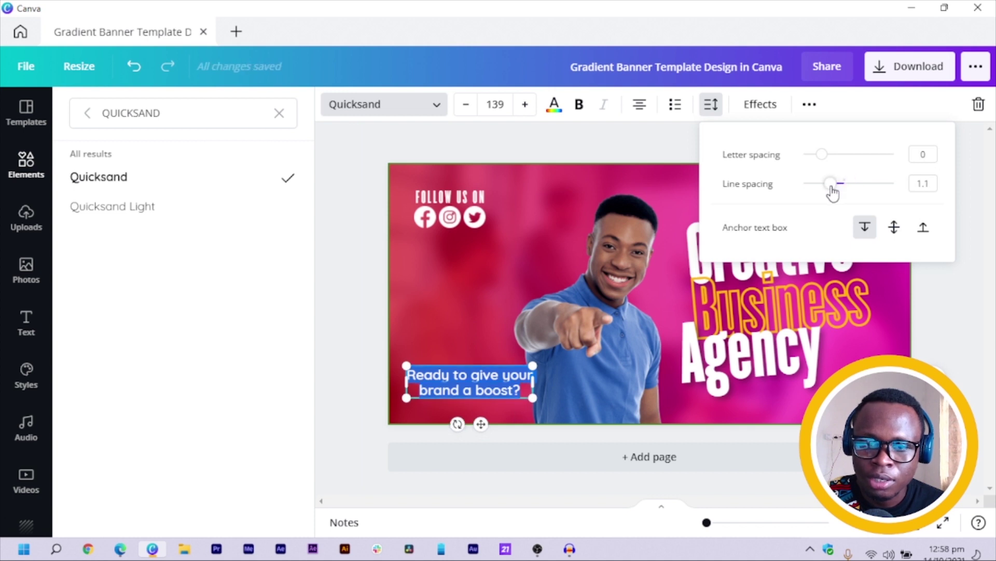
click(637, 104)
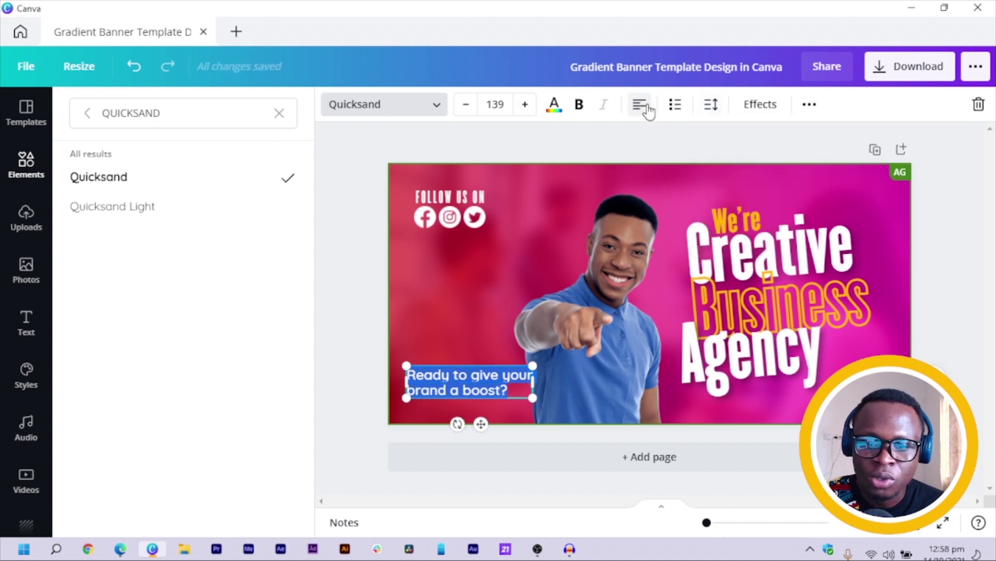
key(Escape)
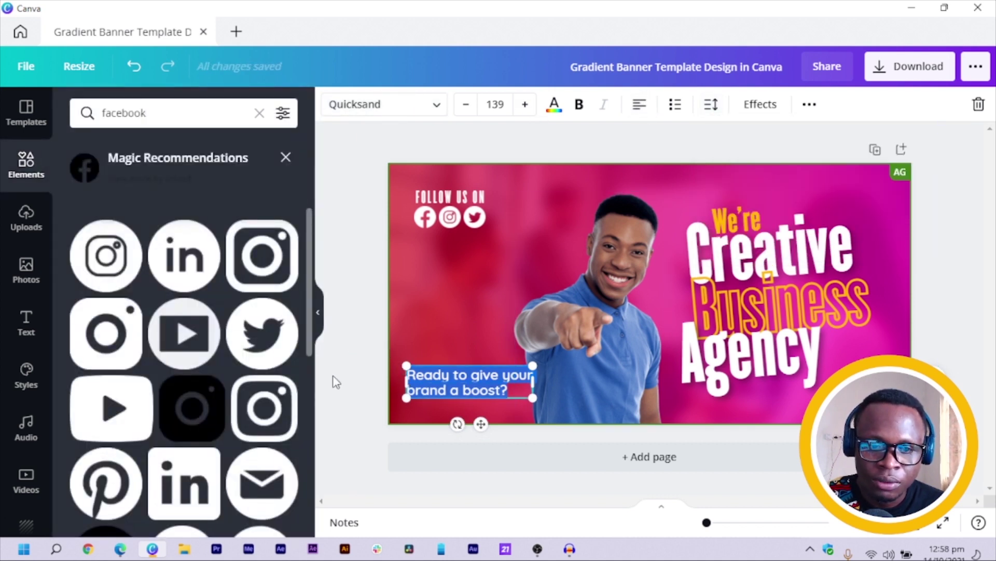
click(348, 372)
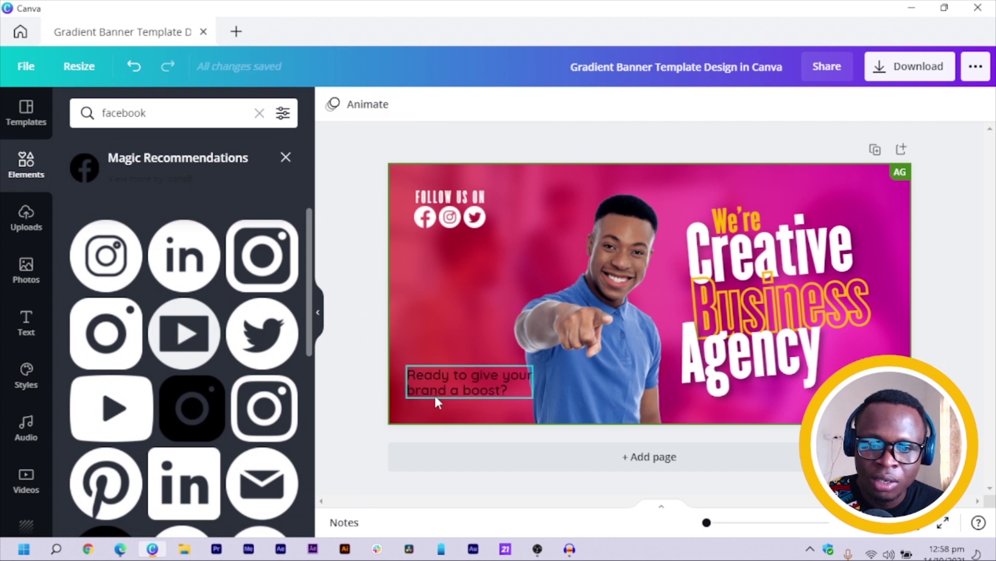
Step: Move the tagline up into line with the social icons' left edge, and shift the man and heading slightly right to clear it
click(564, 366)
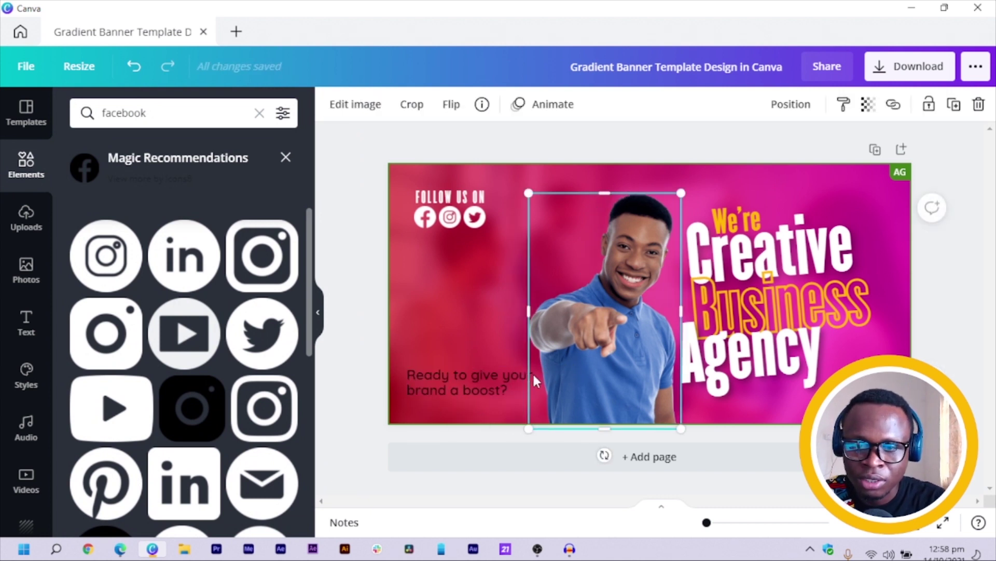
click(334, 383)
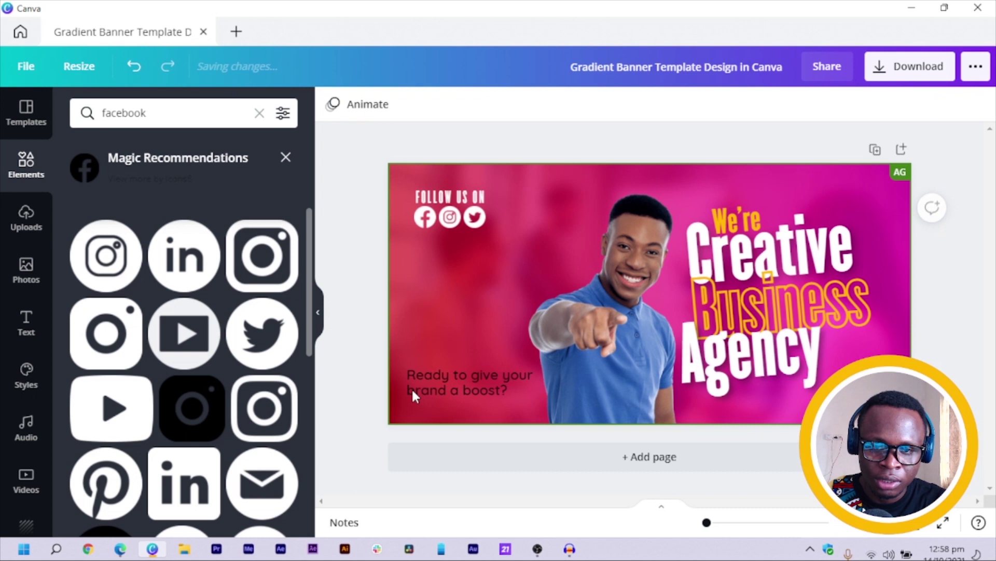
click(457, 382)
drag(457, 383, 460, 386)
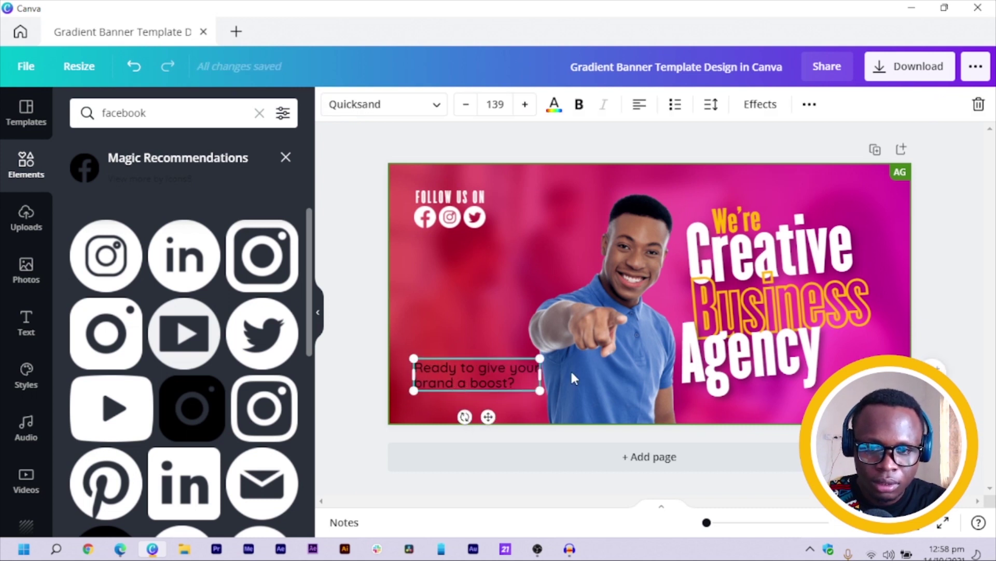
click(842, 295)
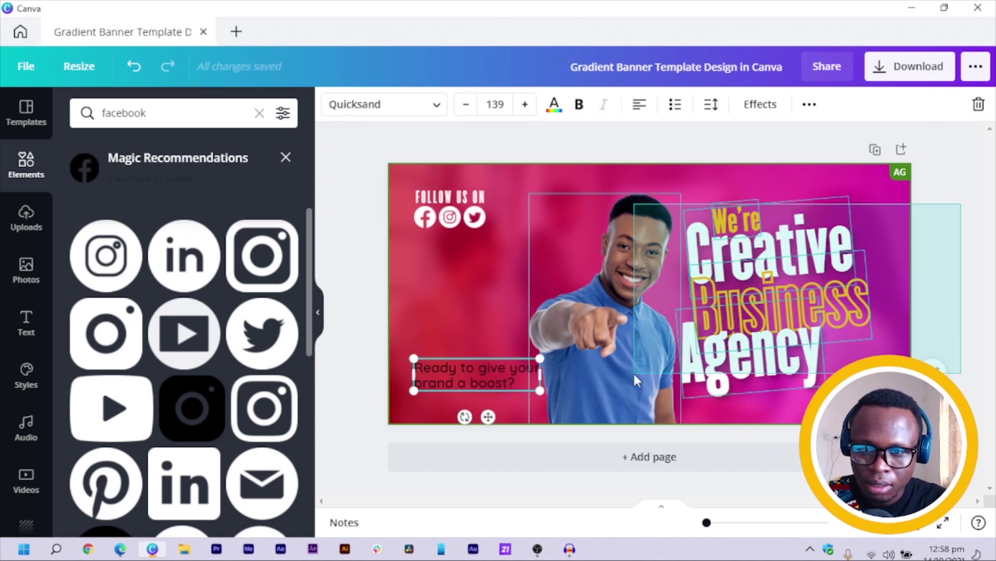
shift+click(633, 371)
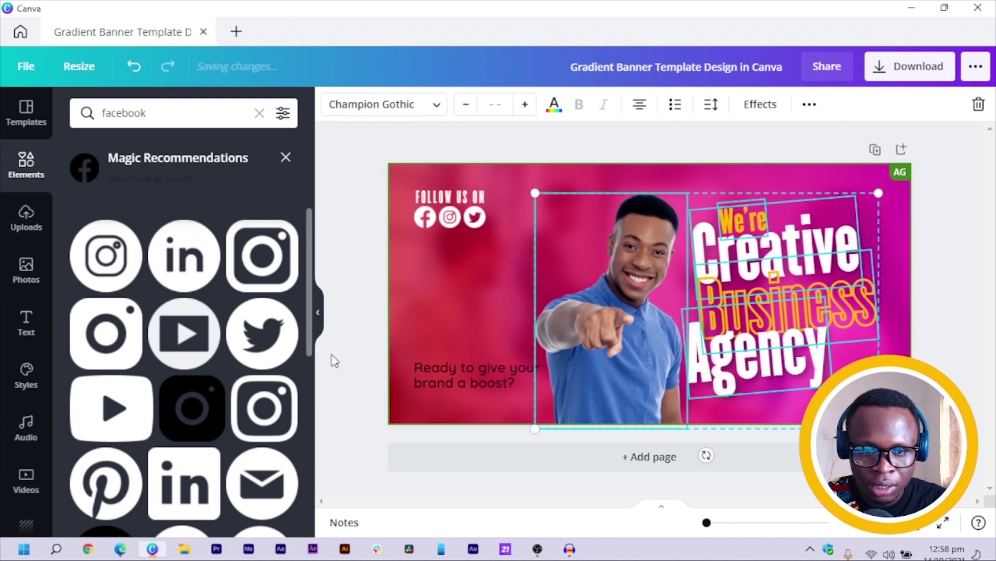
Step: Recolour the "Ready to give your brand a boost?" tagline white and move it slightly higher on the banner
click(371, 357)
click(468, 376)
key(shift+Up)
key(shift+Up)
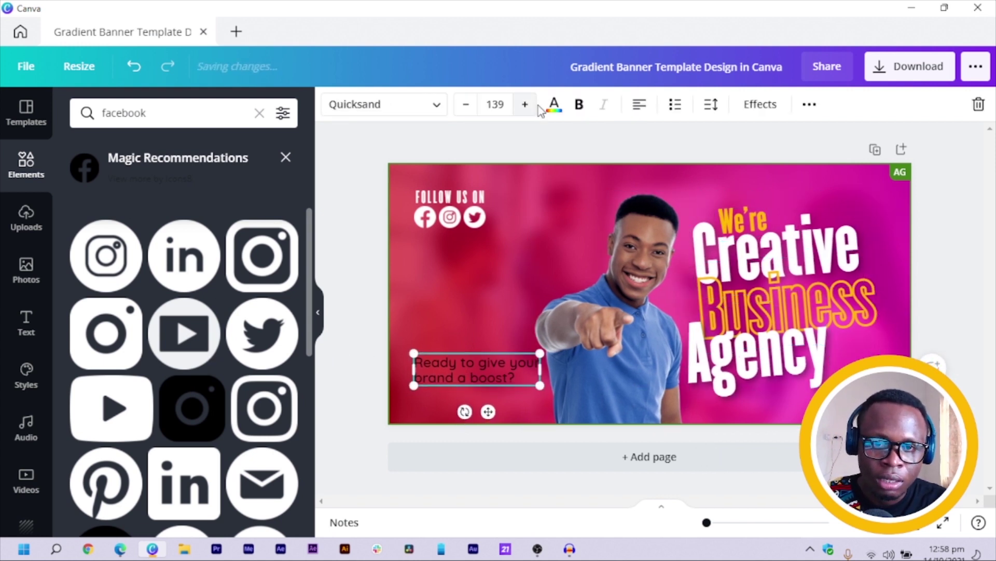
click(554, 103)
click(203, 180)
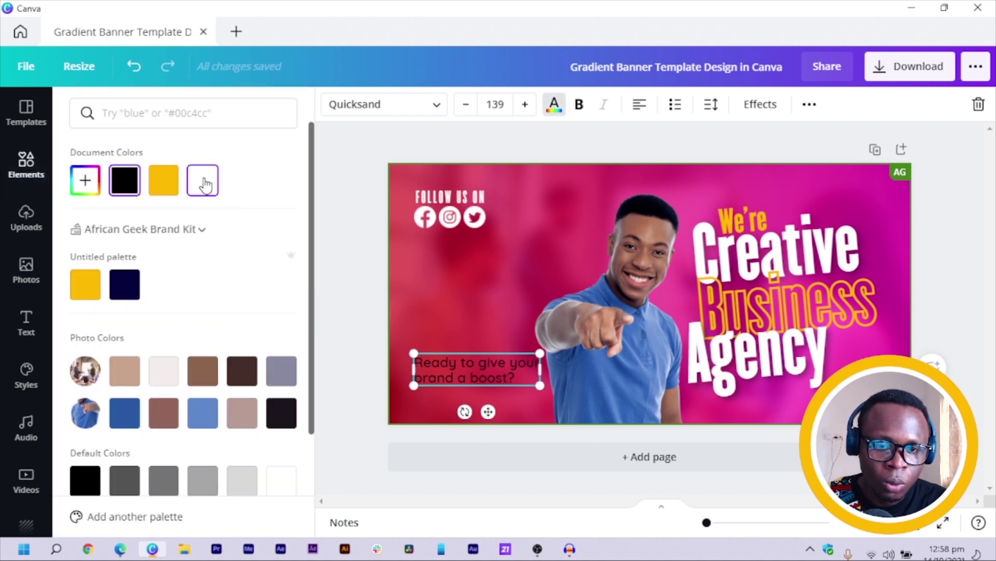
click(358, 358)
drag(447, 378, 446, 370)
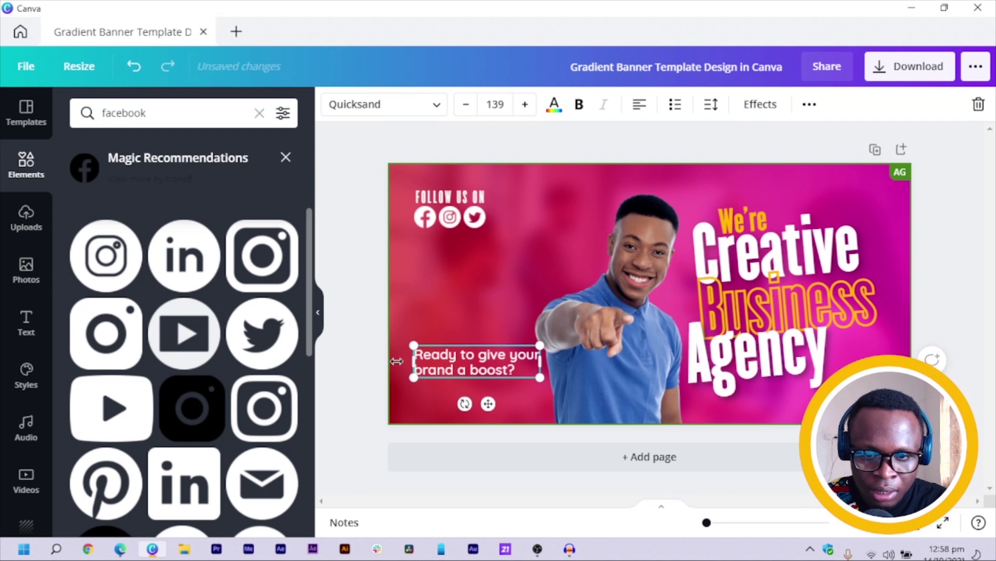
click(353, 334)
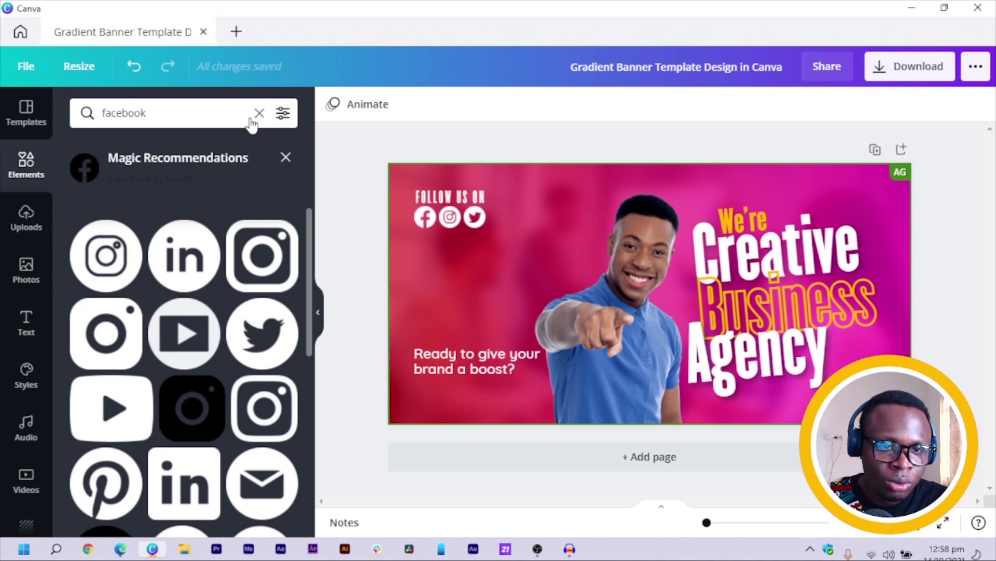
Step: Clear the facebook element search and show the full Lines & Shapes collection
click(223, 139)
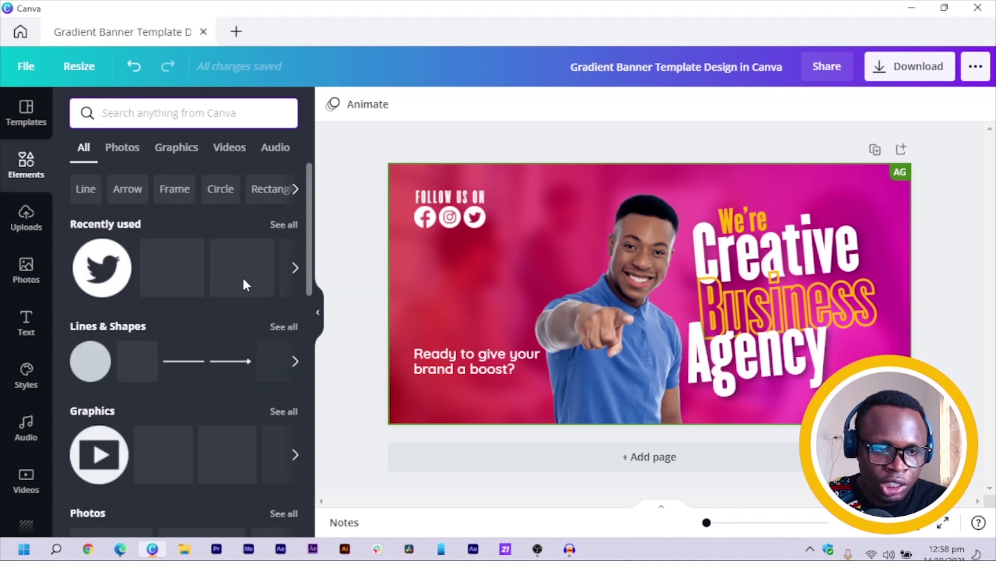
click(294, 330)
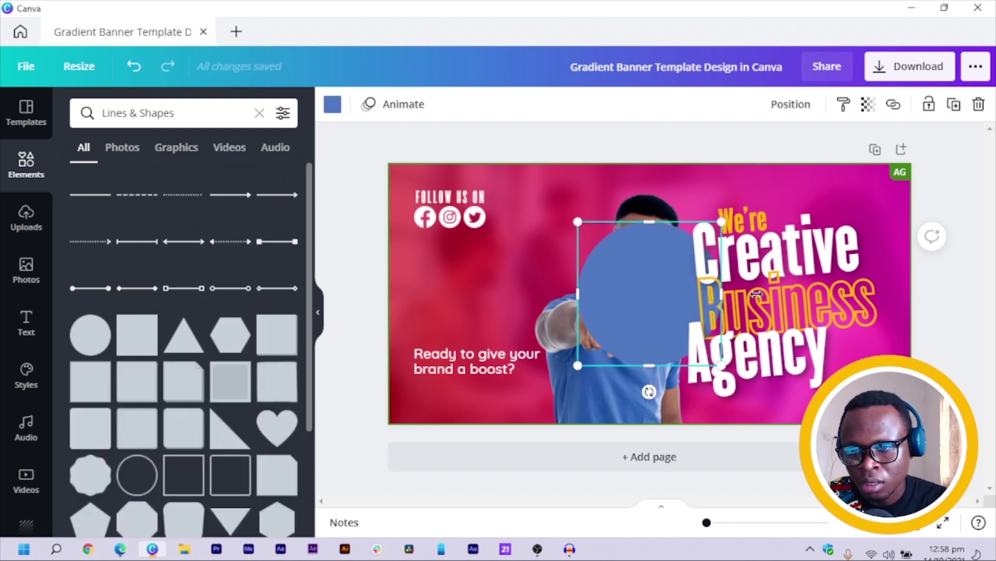
drag(872, 292, 950, 302)
drag(841, 313, 841, 313)
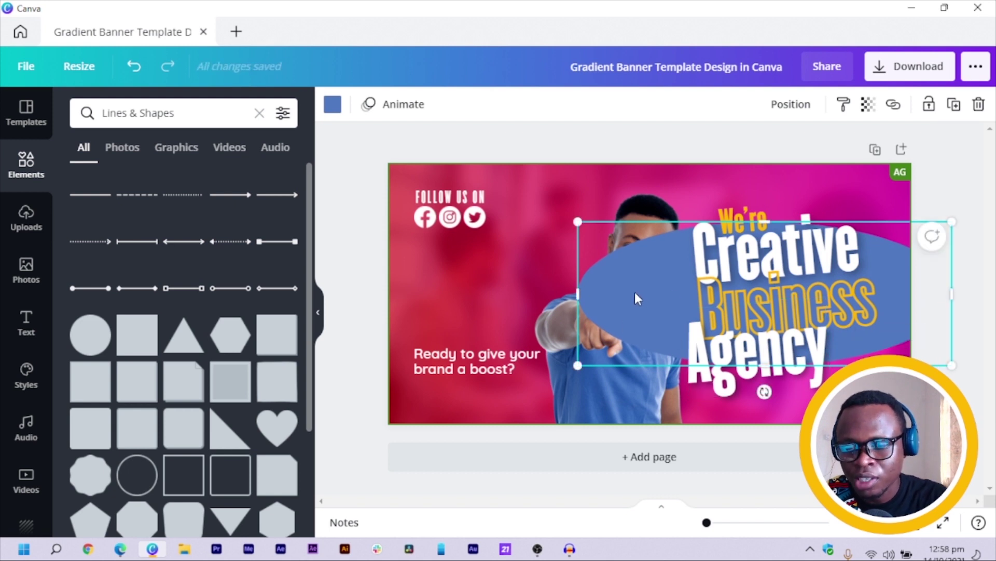
key(Delete)
Step: Insert the round-bottomed shape over the tagline, rotate it so its rounded end faces left, and stretch it into a long bar
scroll(211, 410, down, 3)
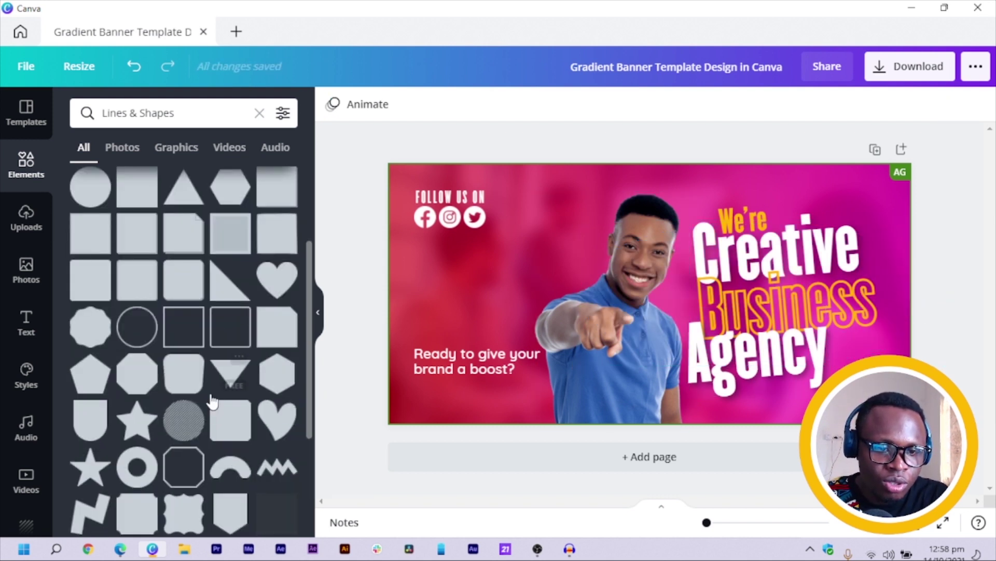
click(87, 427)
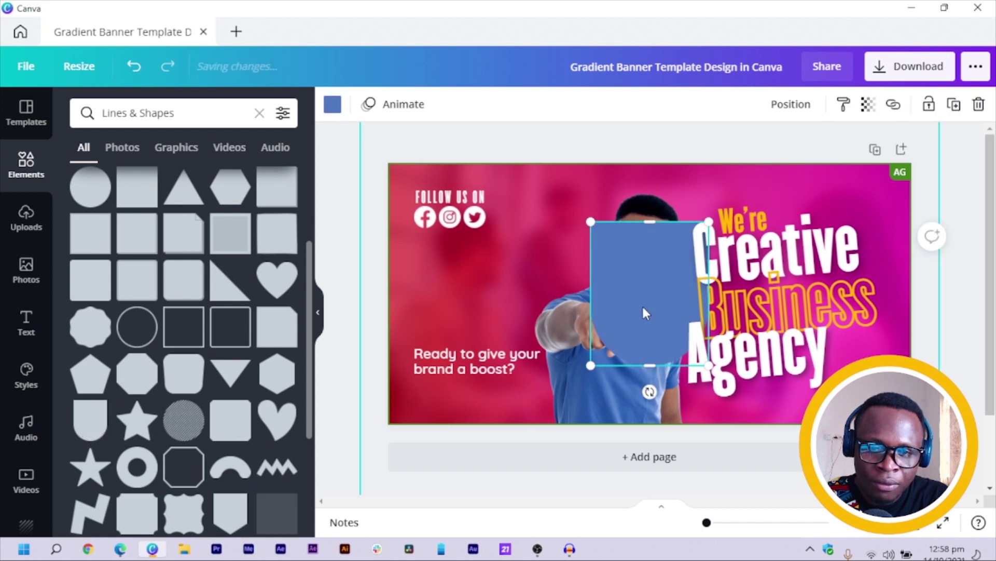
drag(643, 306, 475, 351)
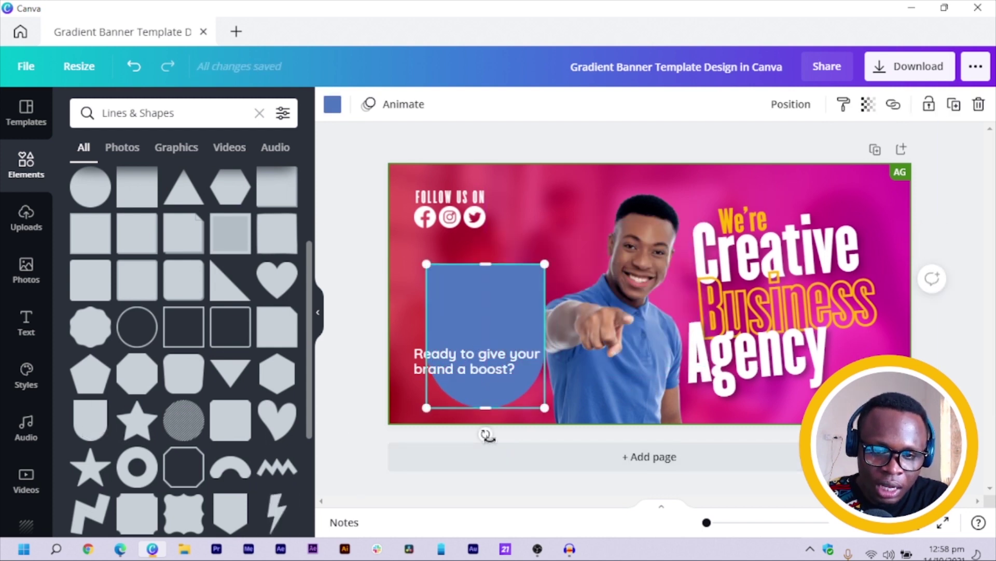
drag(485, 434, 473, 433)
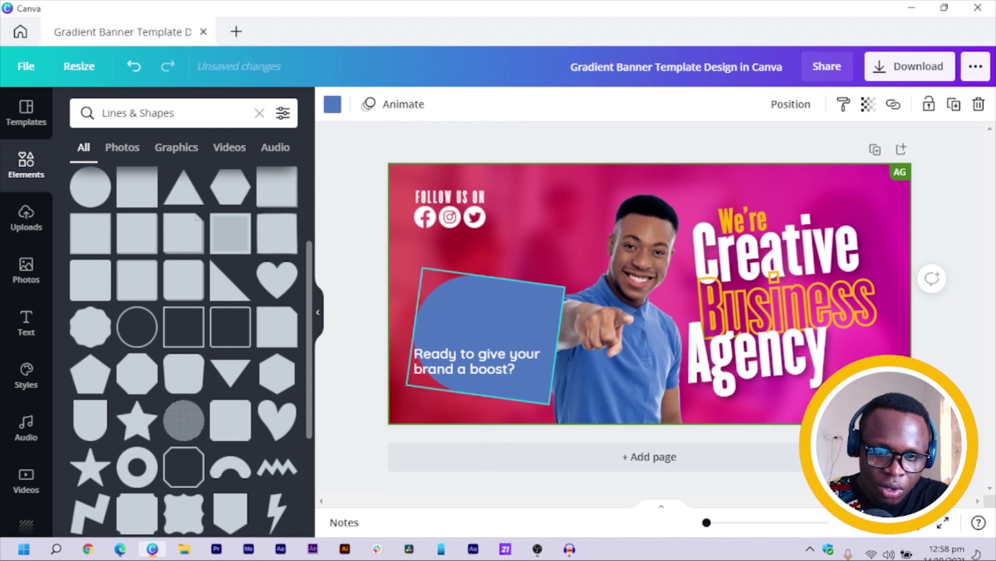
key(ctrl+z)
mouse_move(326, 352)
mouse_down()
mouse_move(321, 337)
mouse_move(324, 347)
mouse_up()
drag(555, 332, 689, 334)
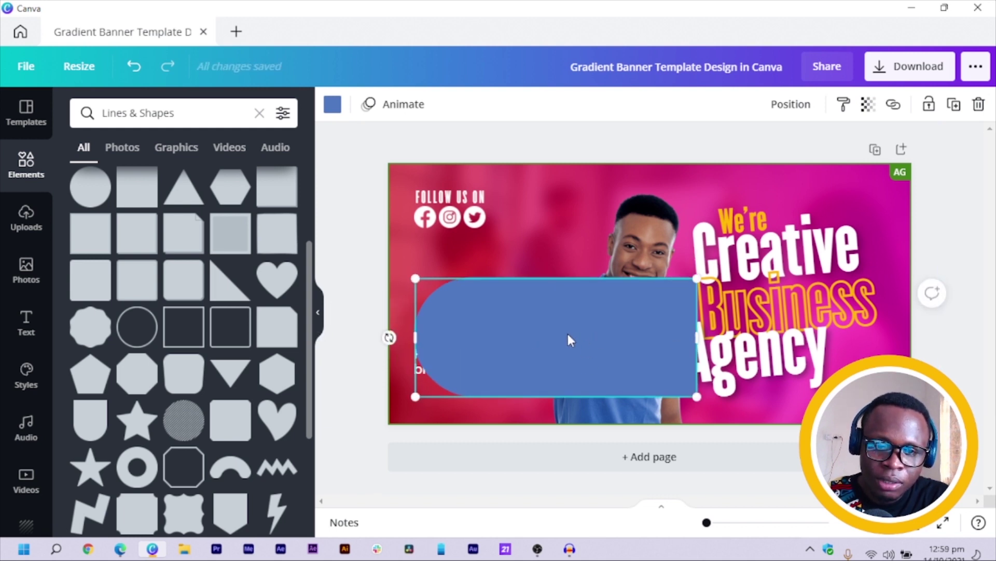
Step: Rotate a copy of the bar so its rounded end faces right, overlap both halves into a pill, and group them
drag(389, 338, 750, 358)
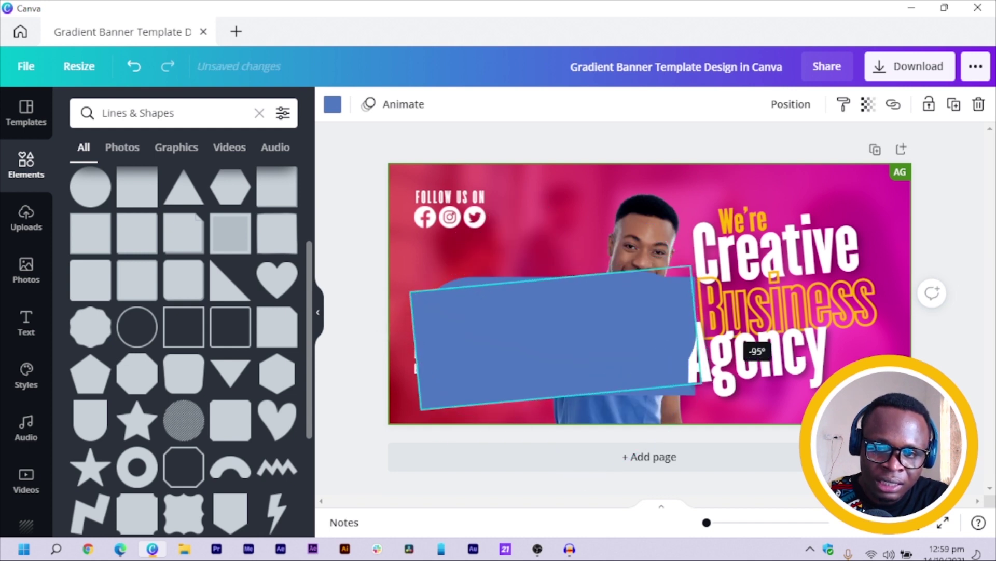
drag(719, 319, 733, 341)
shift+click(518, 306)
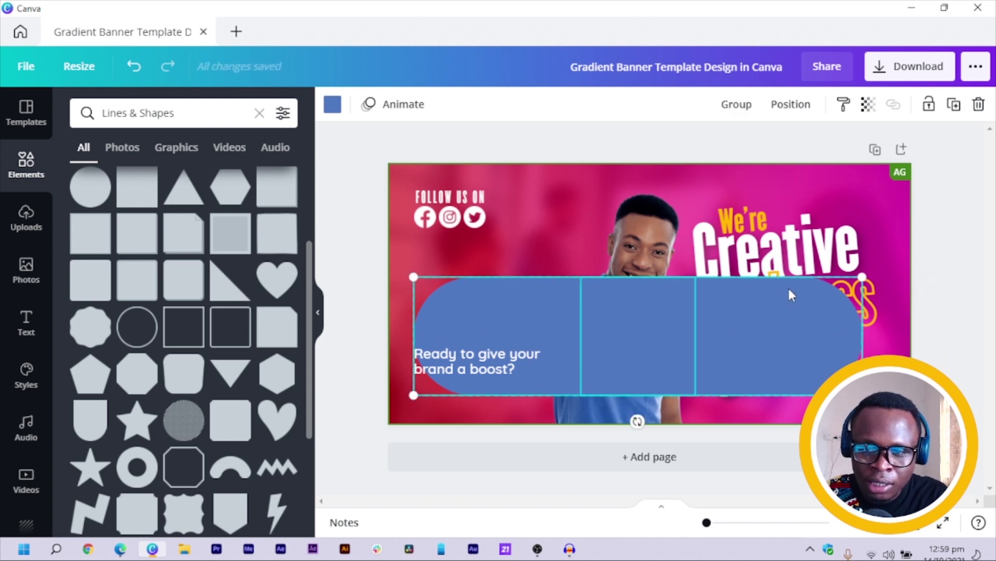
click(738, 105)
Step: Shrink the grouped pill to about 12.5 by 3.3 and place it directly below the tagline
drag(686, 361, 568, 385)
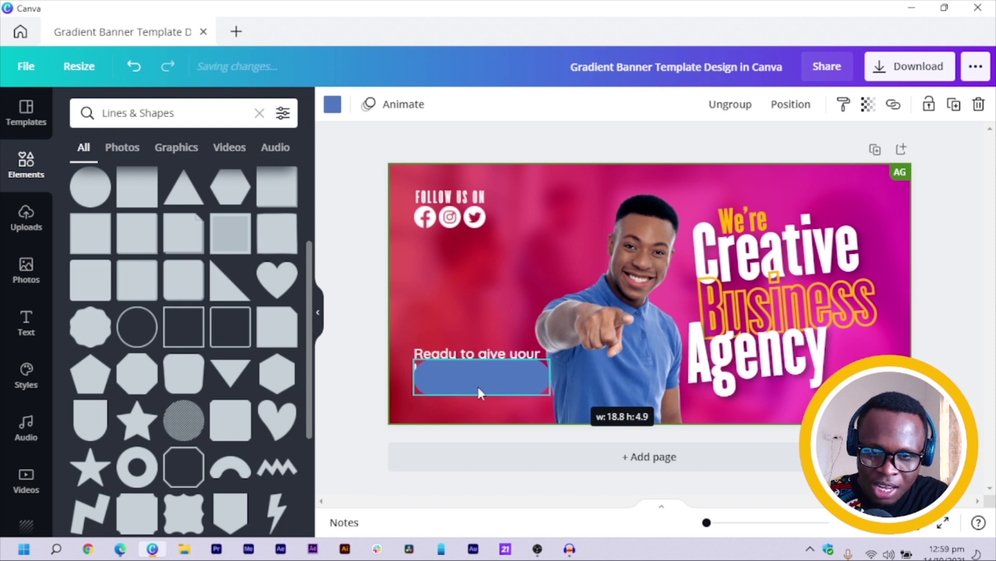
drag(477, 377, 466, 418)
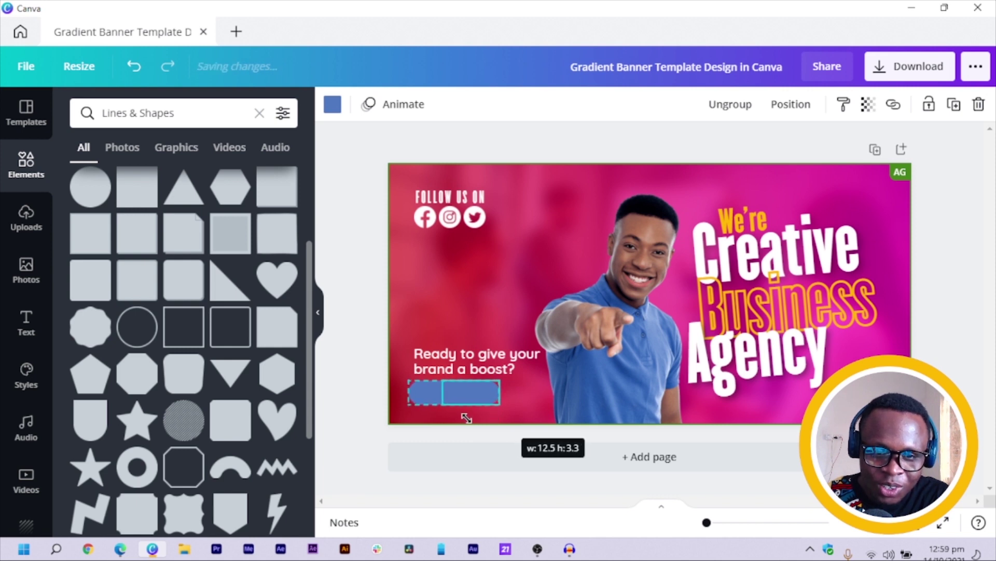
drag(341, 383, 342, 383)
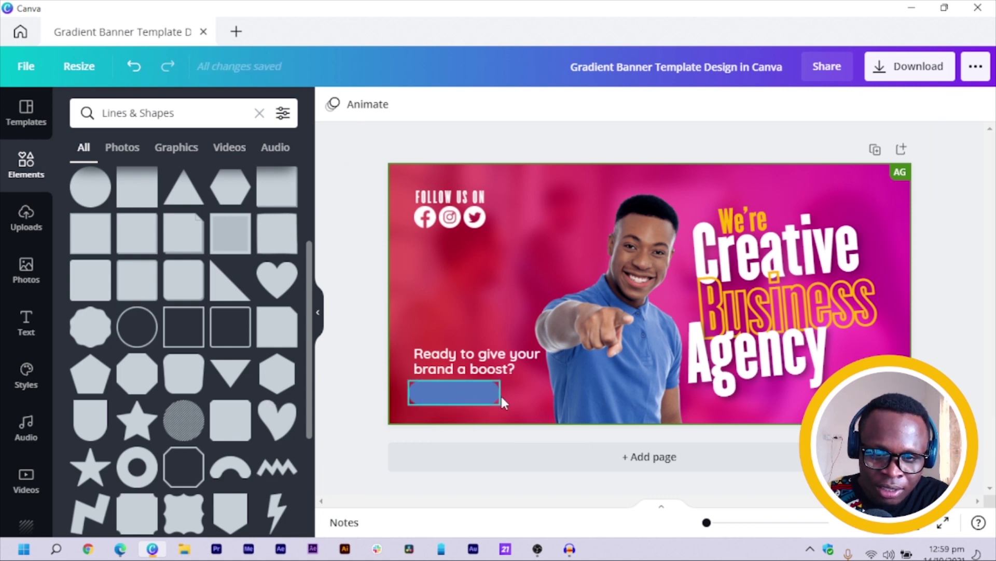
Step: Ungroup the pill, extend its right half to the tagline's right edge, and group both halves again
click(469, 396)
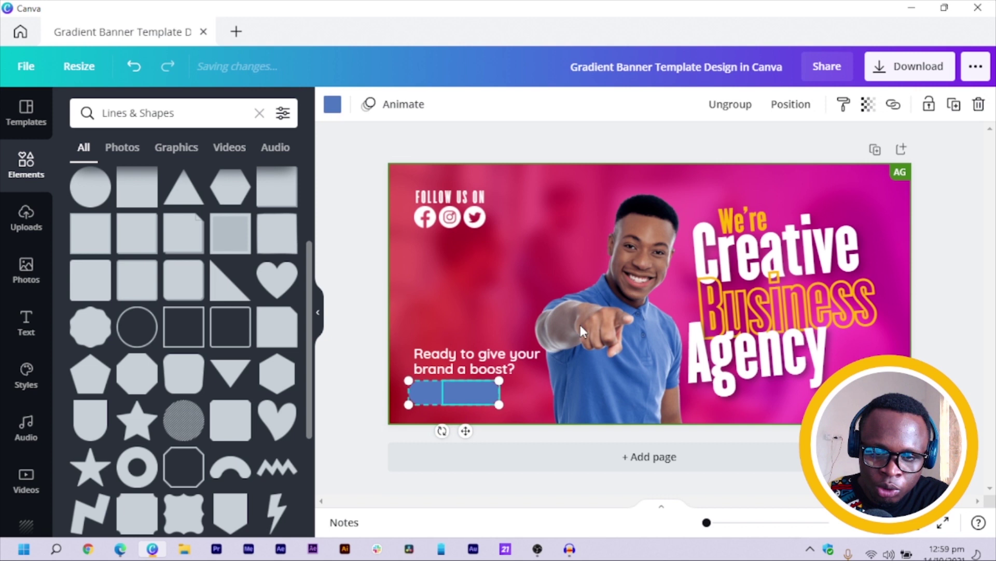
click(736, 104)
click(379, 382)
click(486, 397)
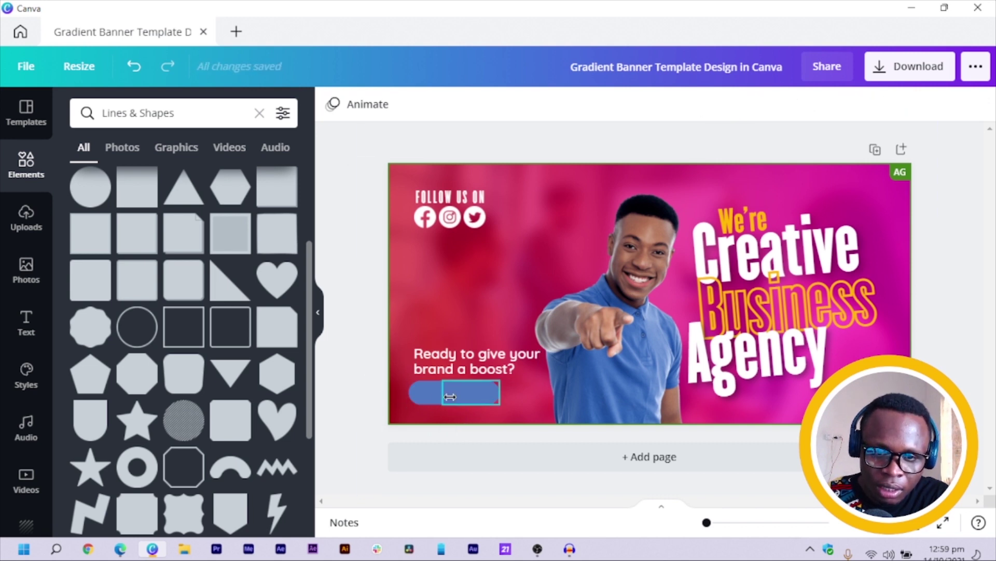
drag(502, 391, 541, 392)
shift+click(421, 390)
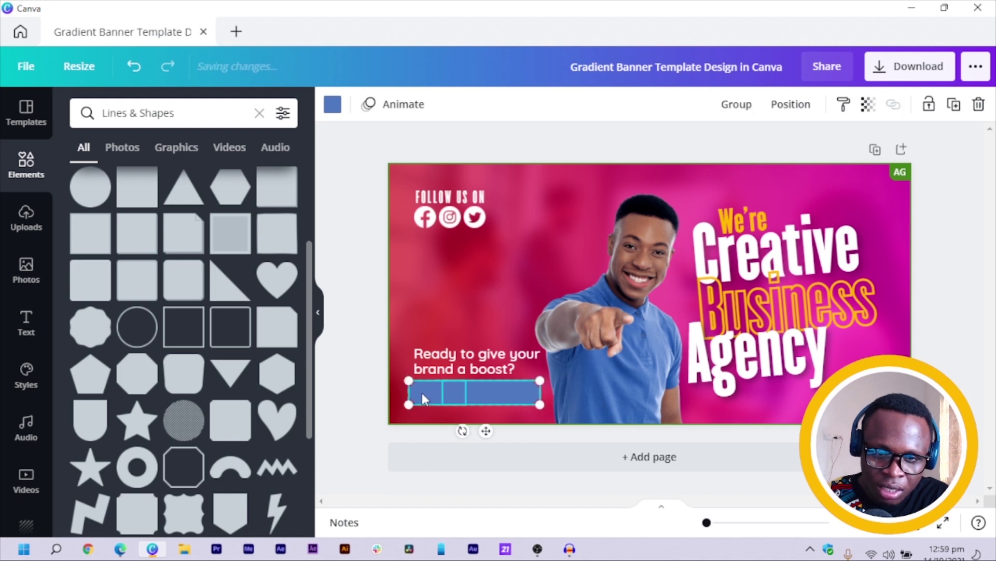
key(ctrl+g)
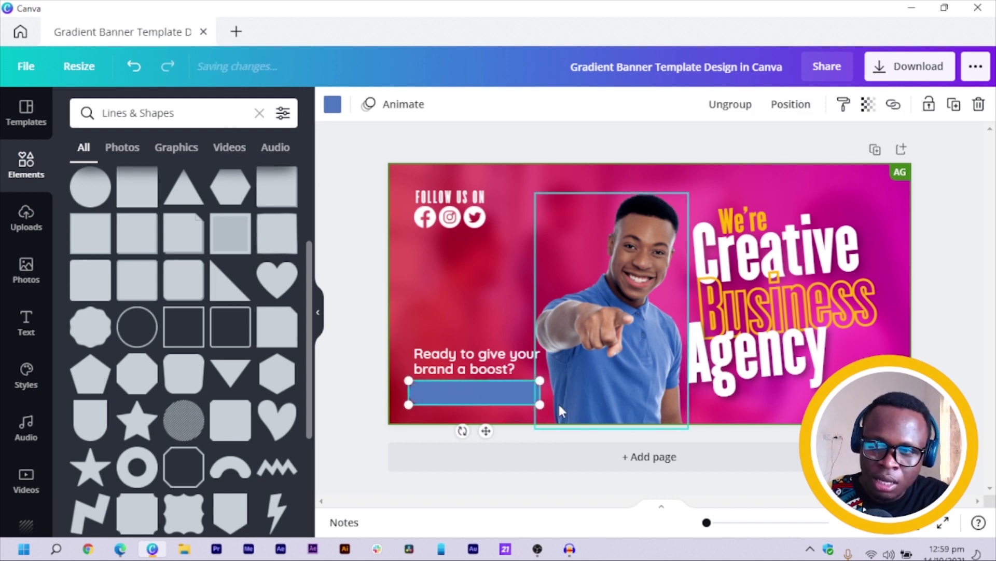
Step: Fill the pill with the yellow document colour and nudge it up together with the tagline
click(333, 105)
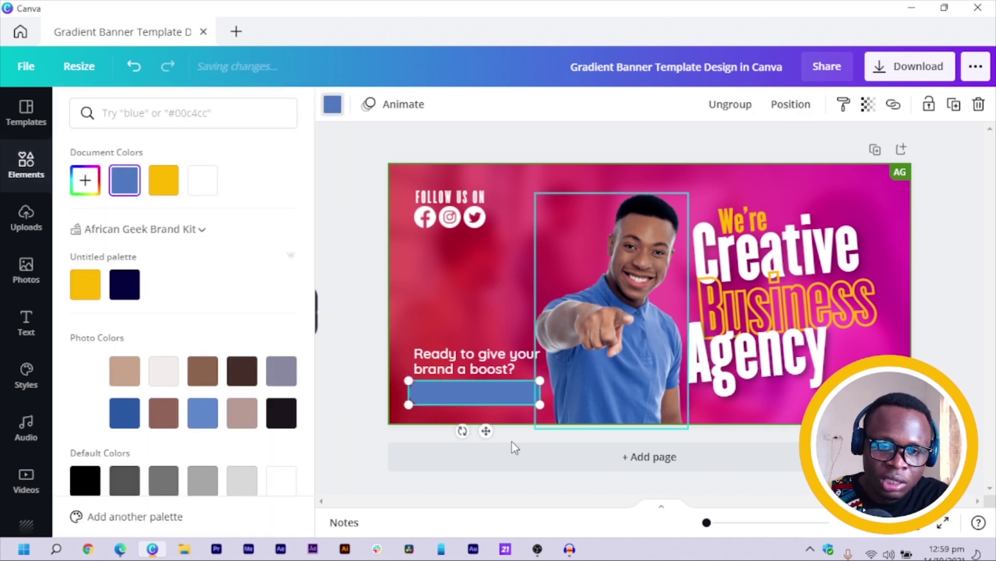
click(171, 183)
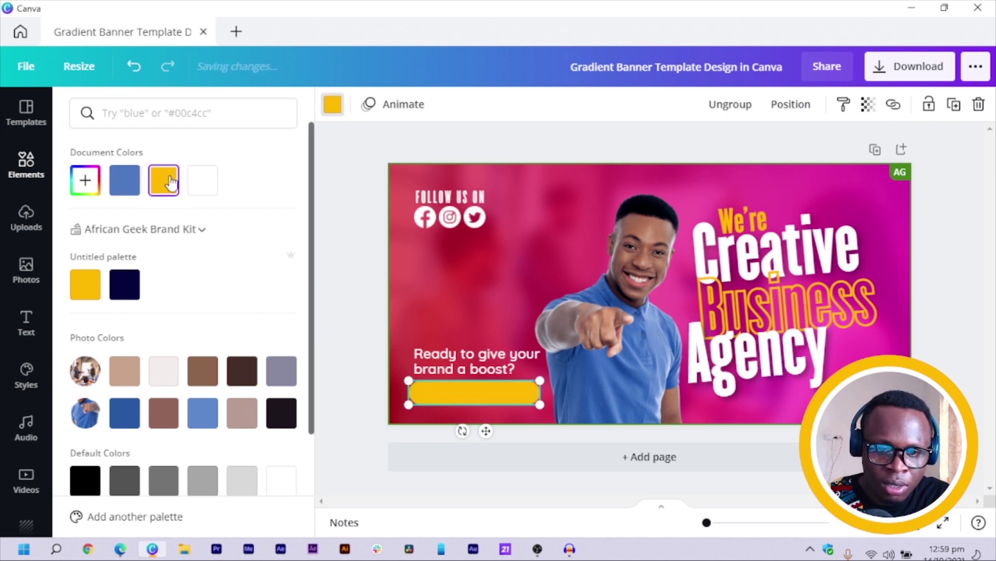
click(472, 375)
key(Up)
key(Up)
key(Up)
key(Up)
key(Up)
key(Up)
key(Up)
key(Up)
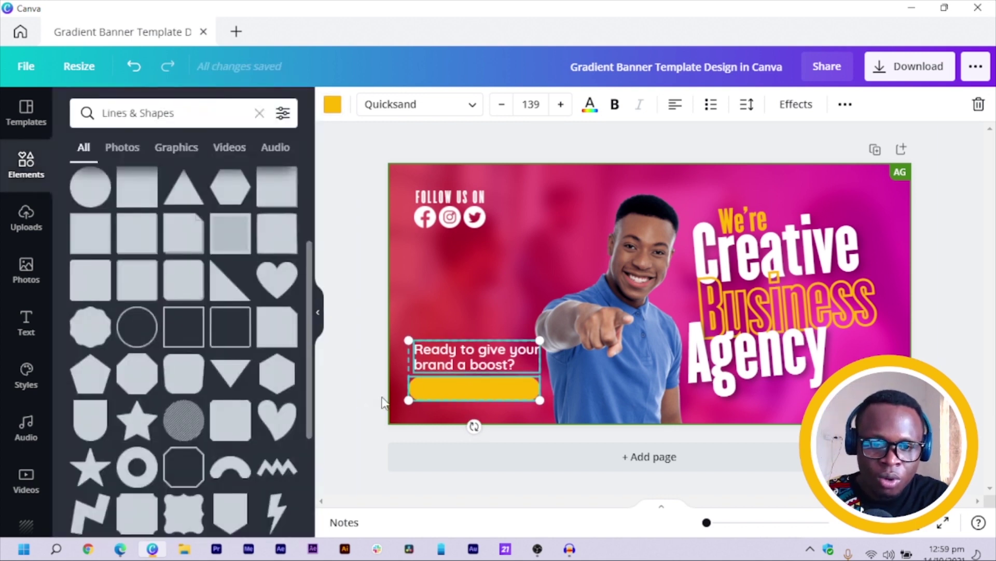
click(343, 381)
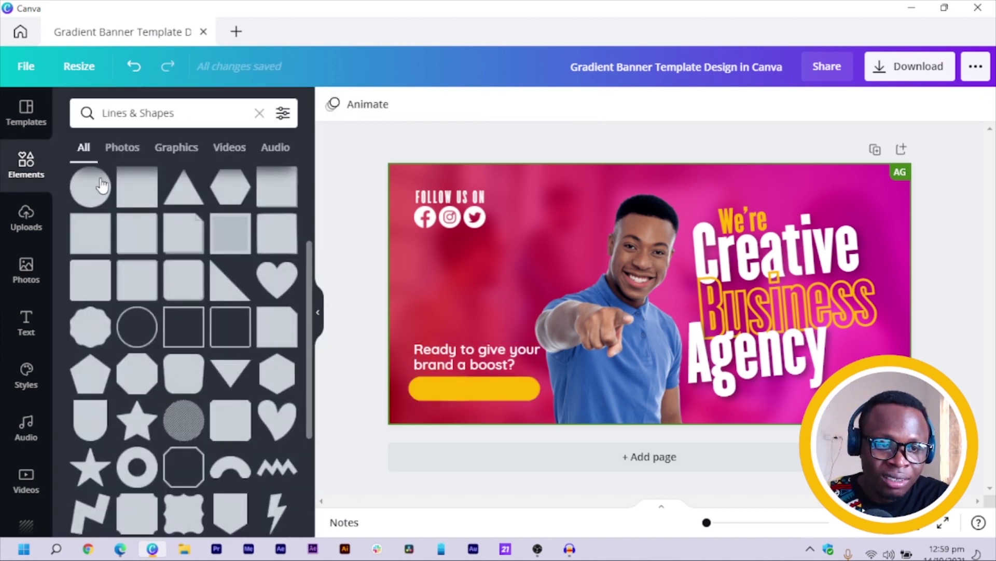
Step: Add a small circle inside the left end of the yellow pill and fill it white
click(83, 192)
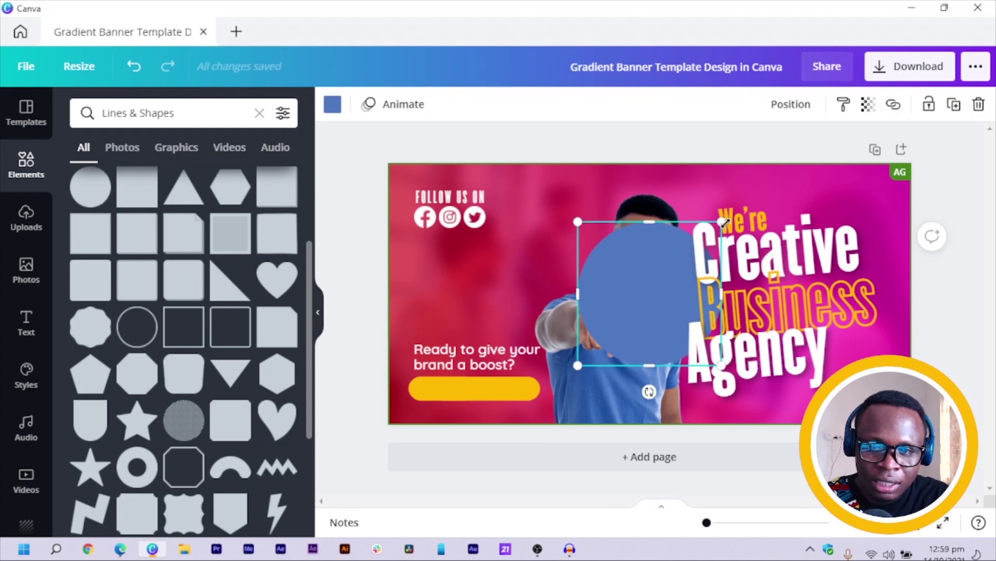
drag(668, 307, 441, 422)
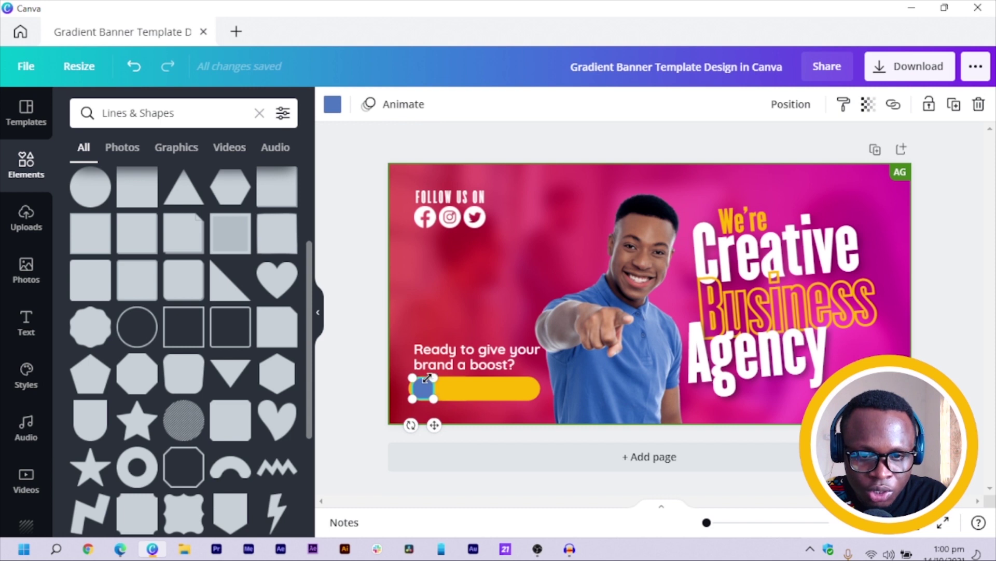
drag(427, 378, 427, 378)
drag(447, 432, 444, 443)
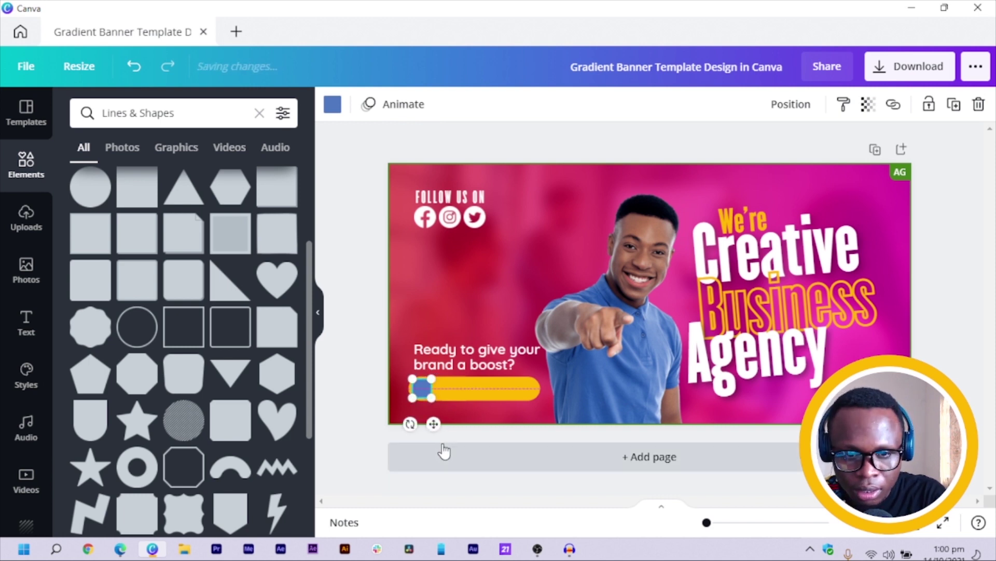
click(332, 104)
click(203, 180)
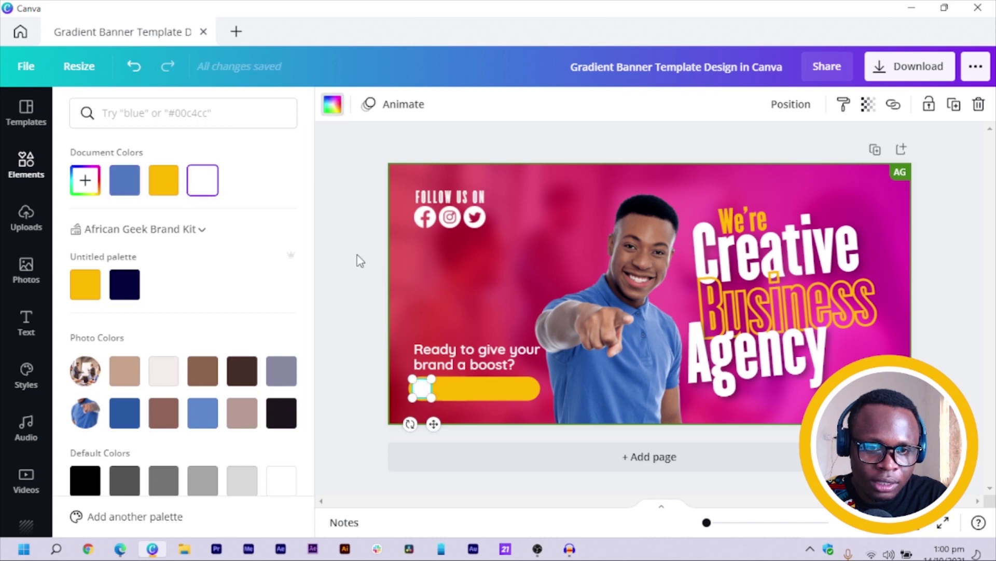
click(353, 258)
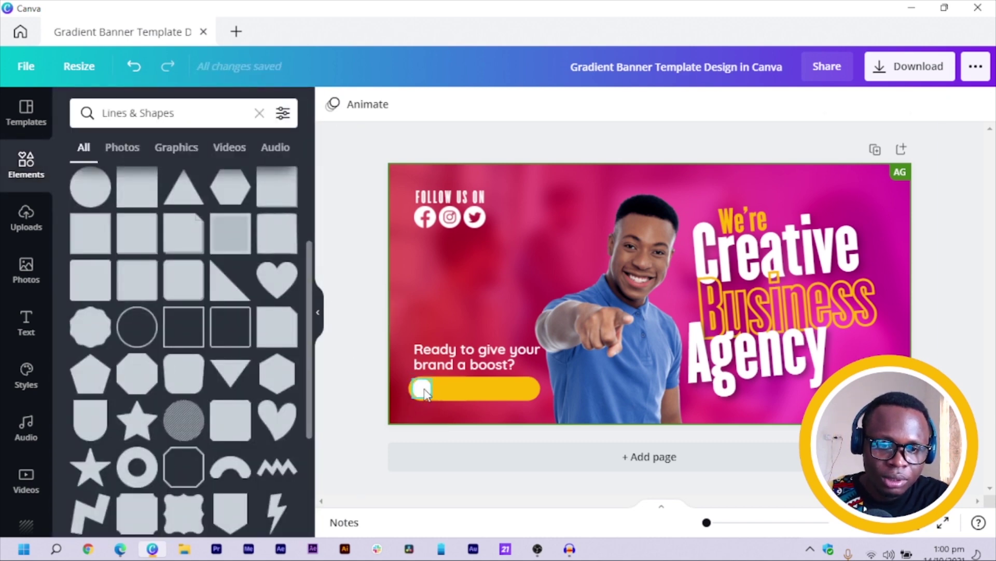
Step: Nudge the white circle slightly left so it sits closer to the pill's rounded end
scroll(418, 388, up, 3)
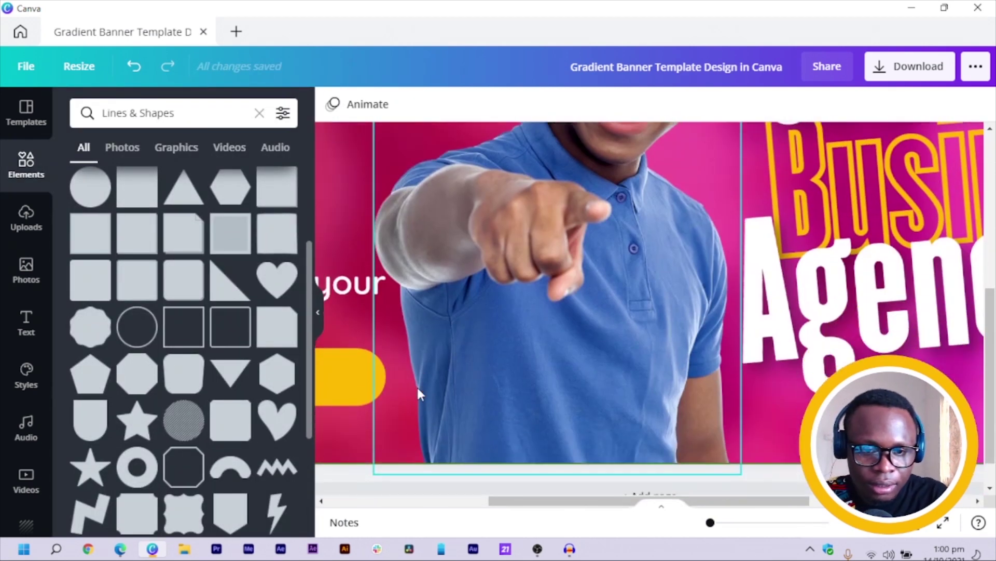
scroll(441, 446, down, 1)
drag(524, 503, 385, 506)
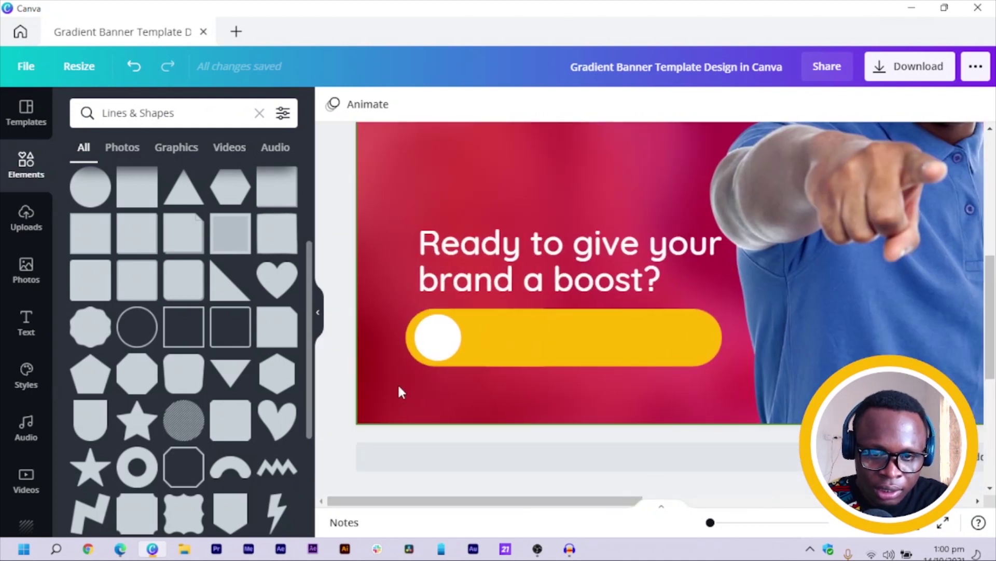
click(434, 344)
key(Left)
key(Left)
key(Left)
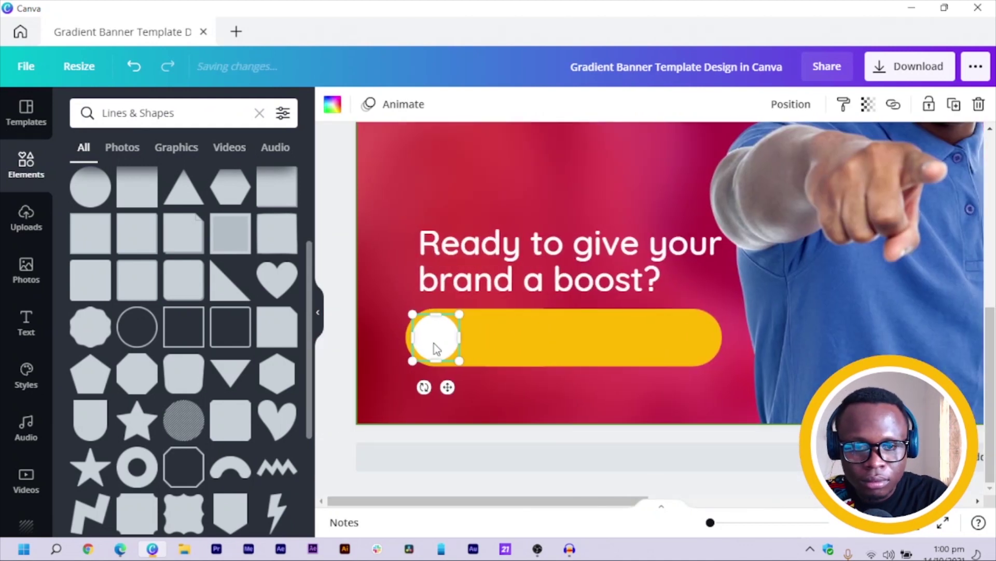
click(345, 335)
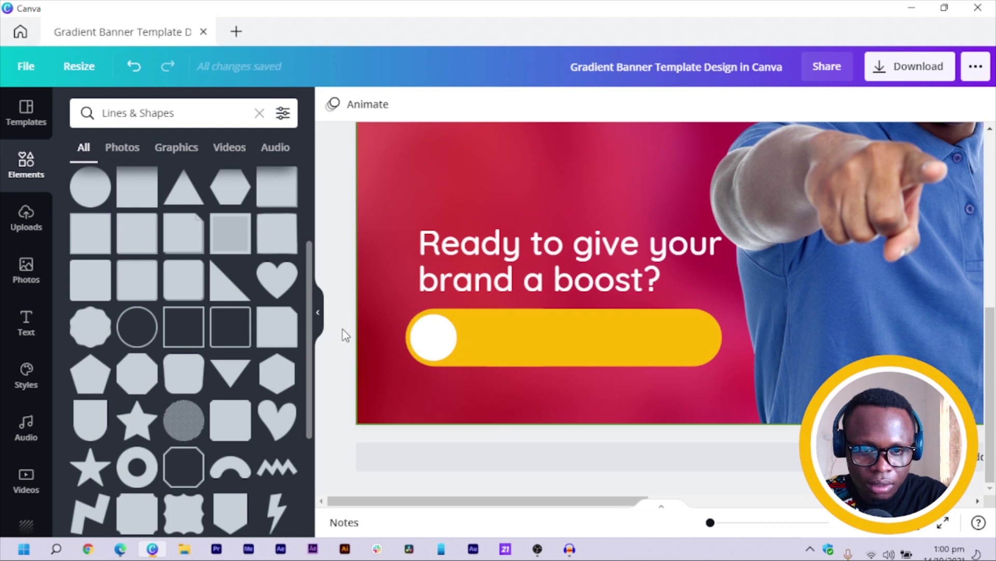
key(ctrl+alt+0)
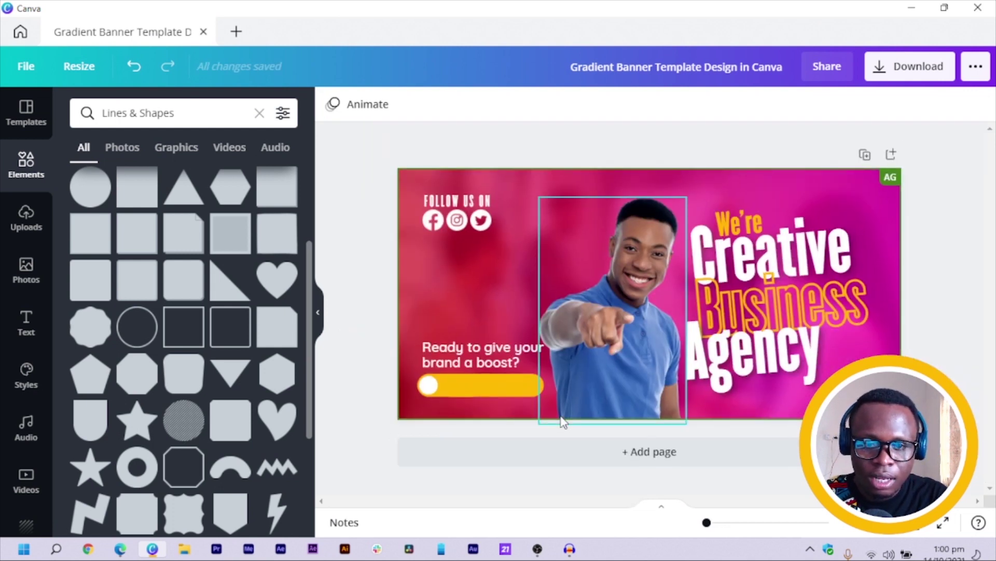
Step: Duplicate the tagline text onto the yellow pill and replace the copy's wording with "Contact US"
click(481, 370)
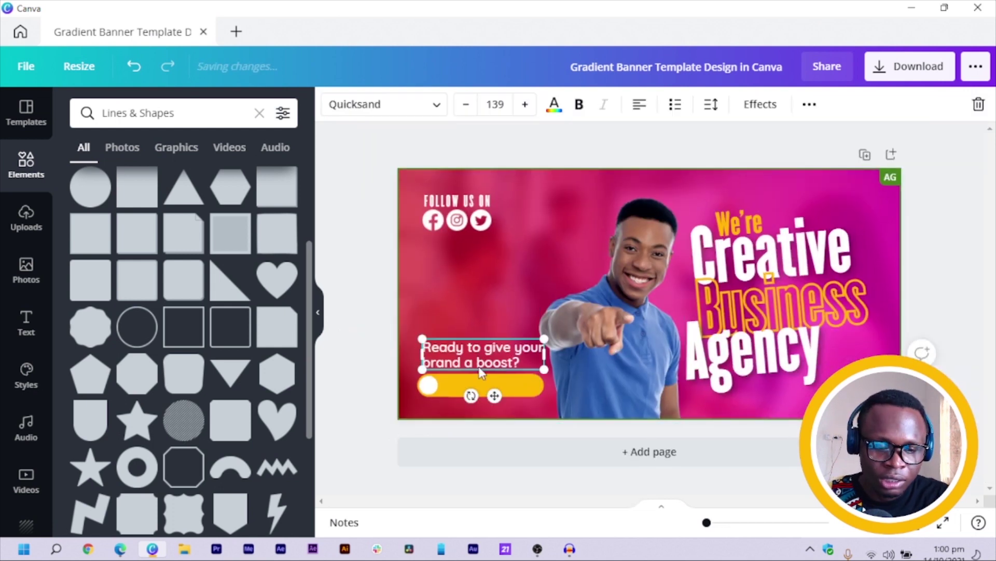
drag(506, 410, 529, 443)
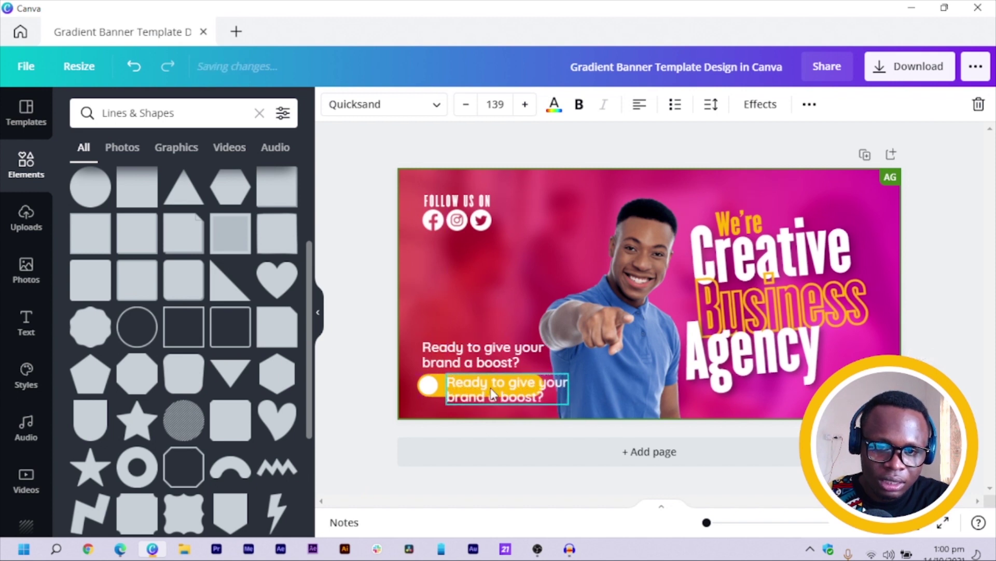
double_click(492, 388)
text(Contac)
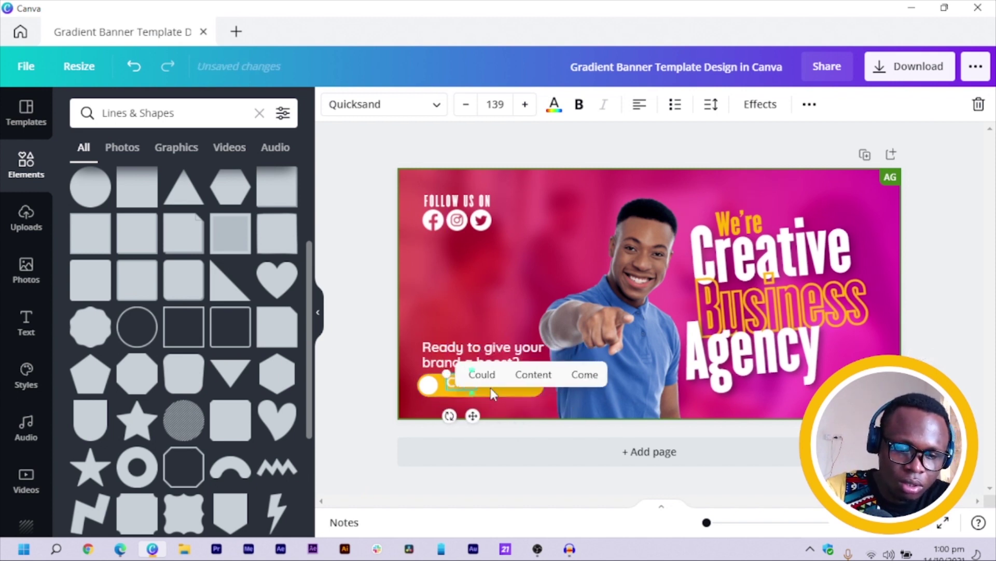
text(t )
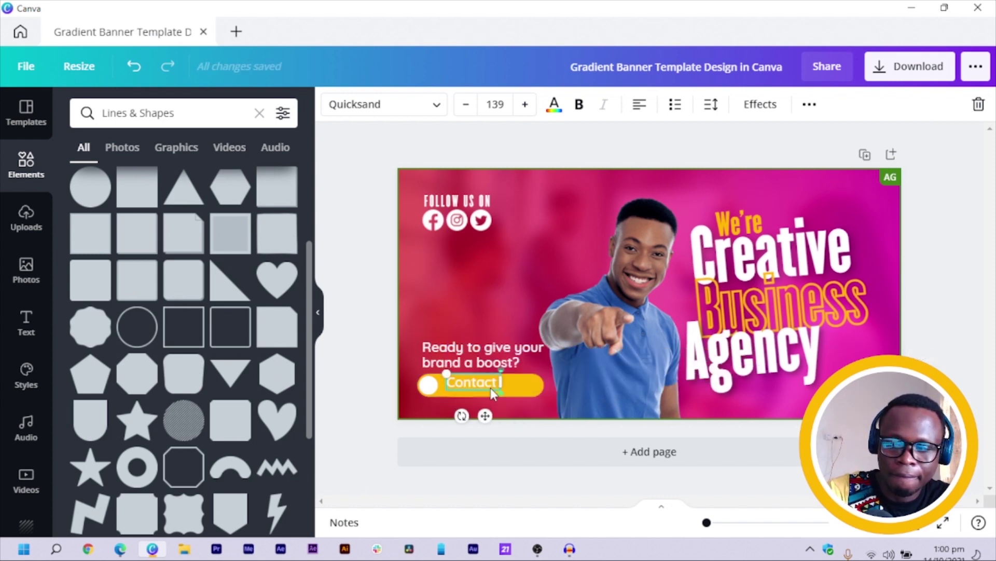
text(US)
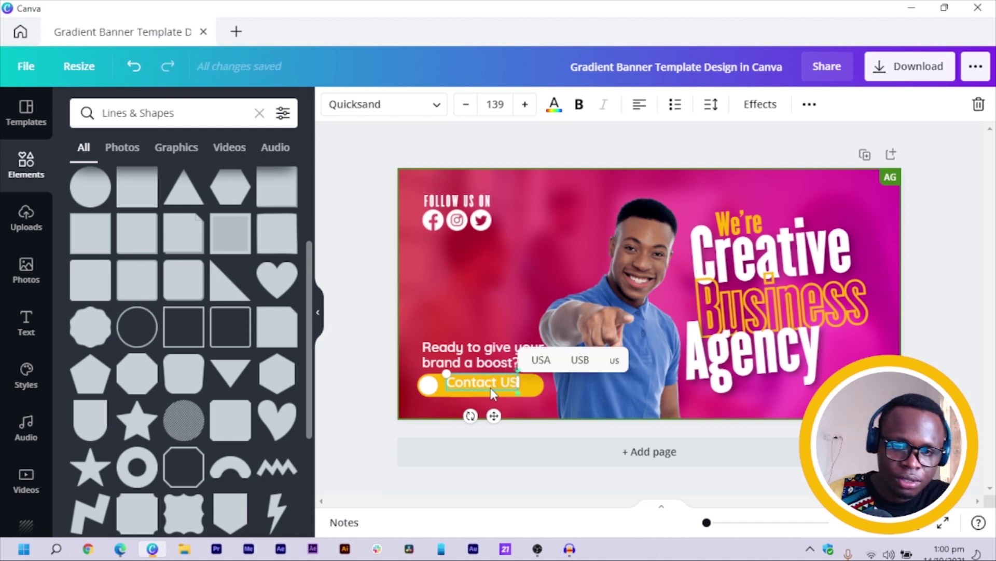
Step: Correct the capitalisation of the pill's text so that it reads "Contact Us"
drag(519, 382, 465, 388)
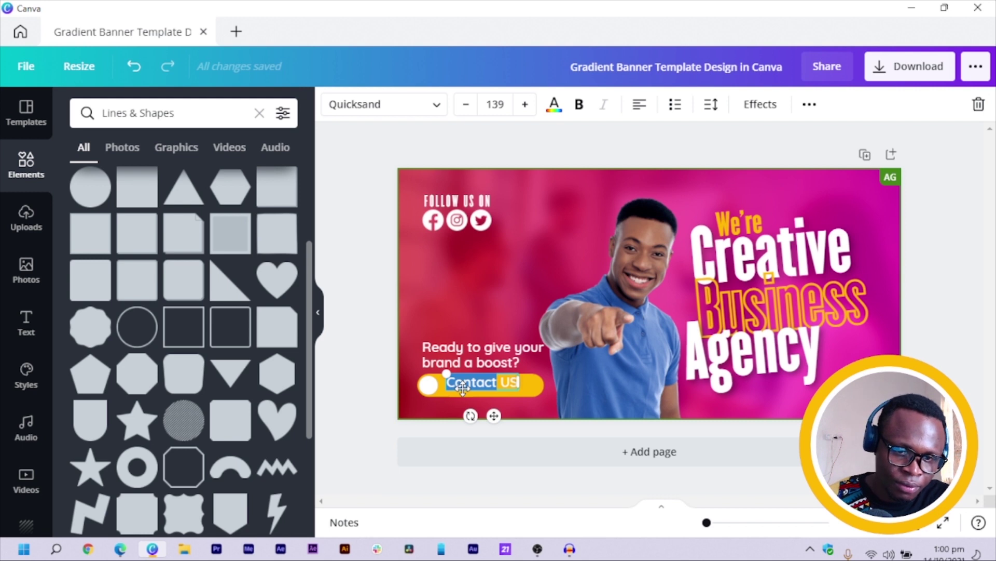
click(514, 382)
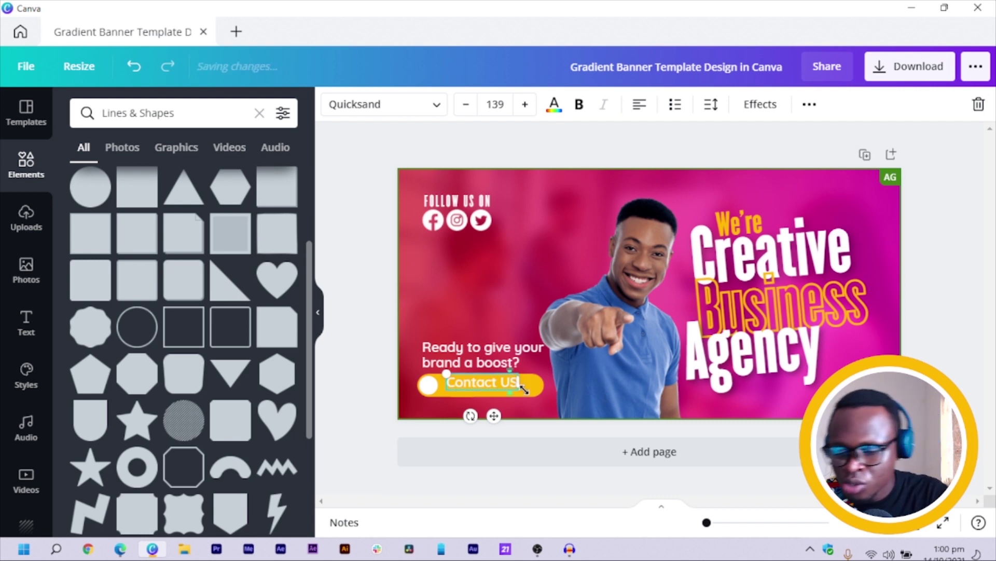
key(BackSpace)
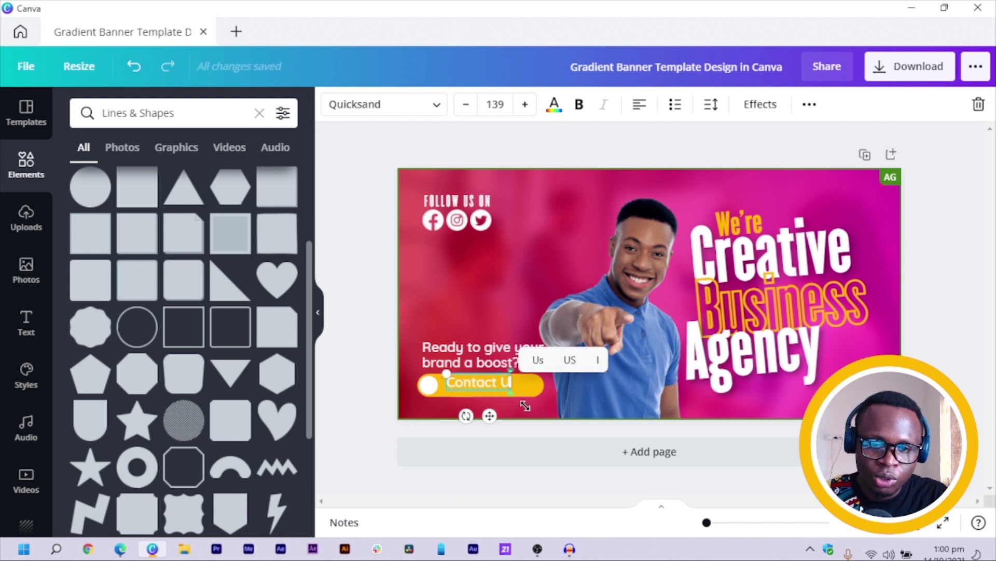
text(d)
key(BackSpace)
text(s)
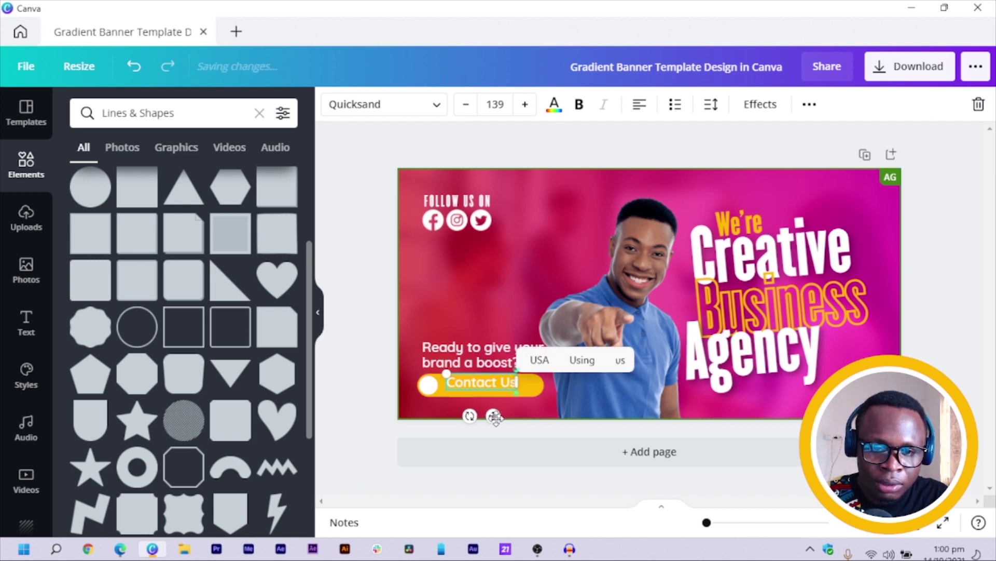
Step: Position the text inside the yellow pill beside the white circle and extend it to "Contact Us Now"
drag(493, 417, 493, 393)
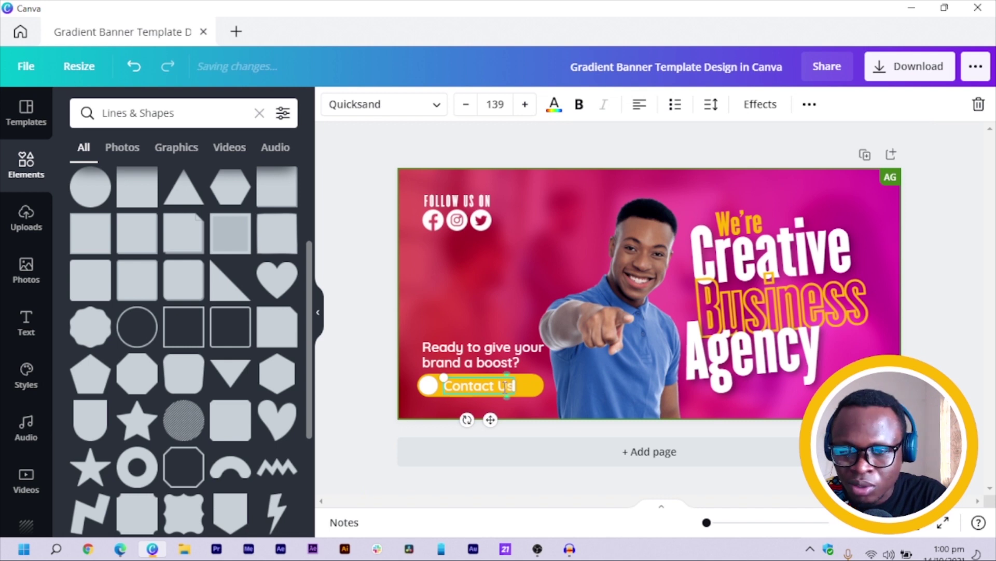
text(Now)
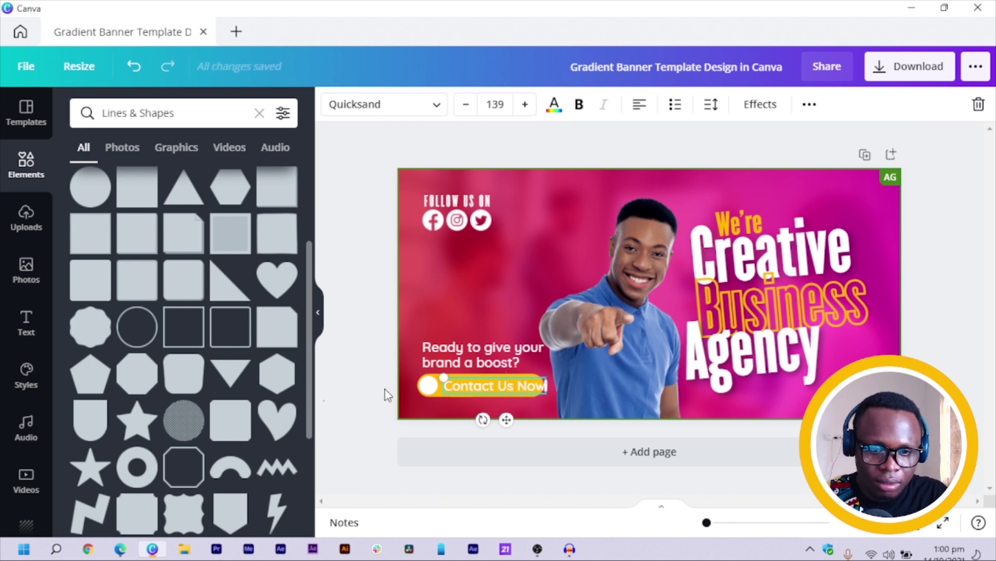
drag(452, 387, 473, 381)
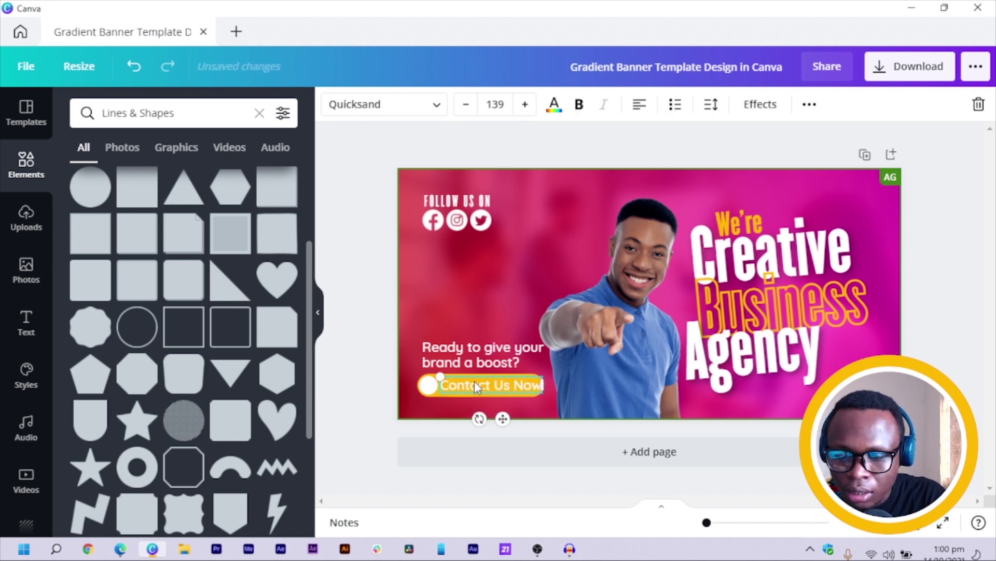
Step: Reduce the "Contact Us Now" font size to 134 and adjust the text's position within the pill
click(465, 106)
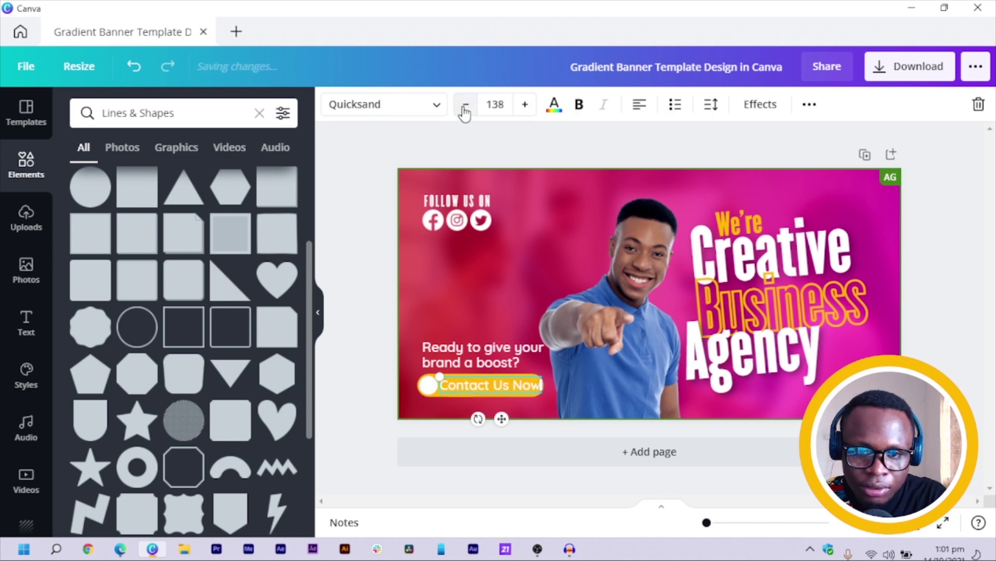
click(465, 105)
click(466, 105)
click(466, 105)
click(465, 105)
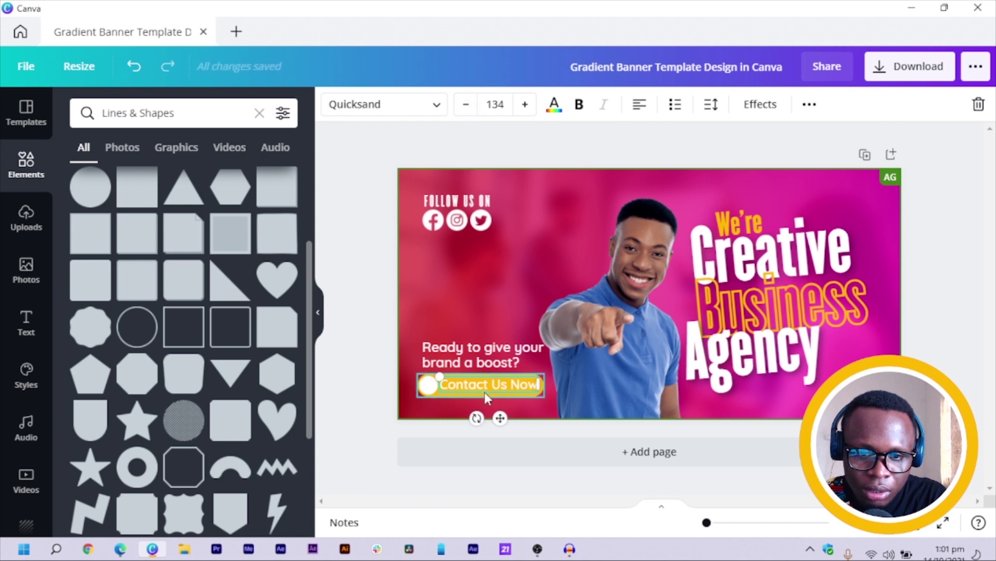
click(328, 369)
click(483, 384)
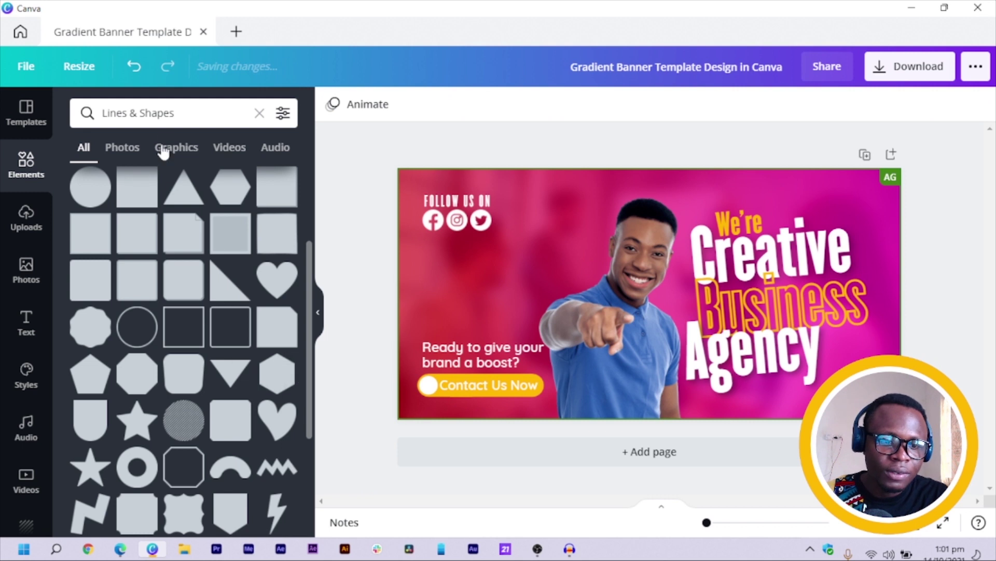
Step: Search the elements for "arrow", add the red right-pointing arrow, and shrink it into the pill's white circle
click(196, 105)
text(arrow)
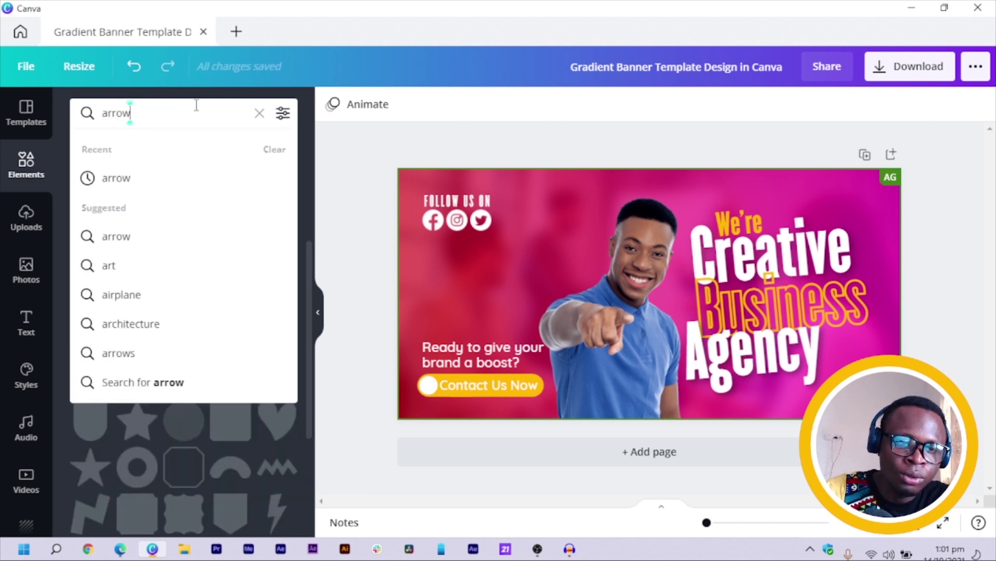
key(Return)
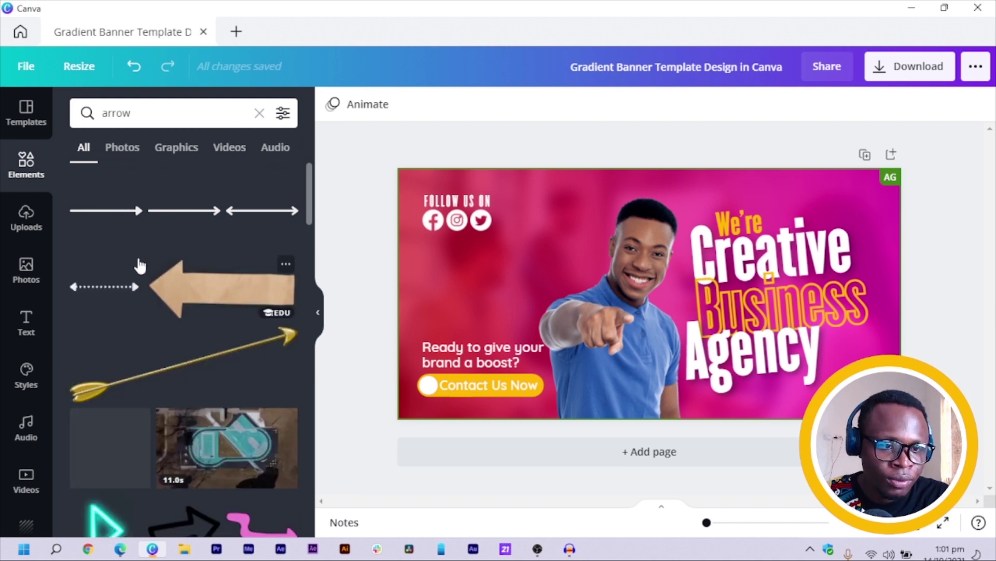
scroll(155, 291, down, 5)
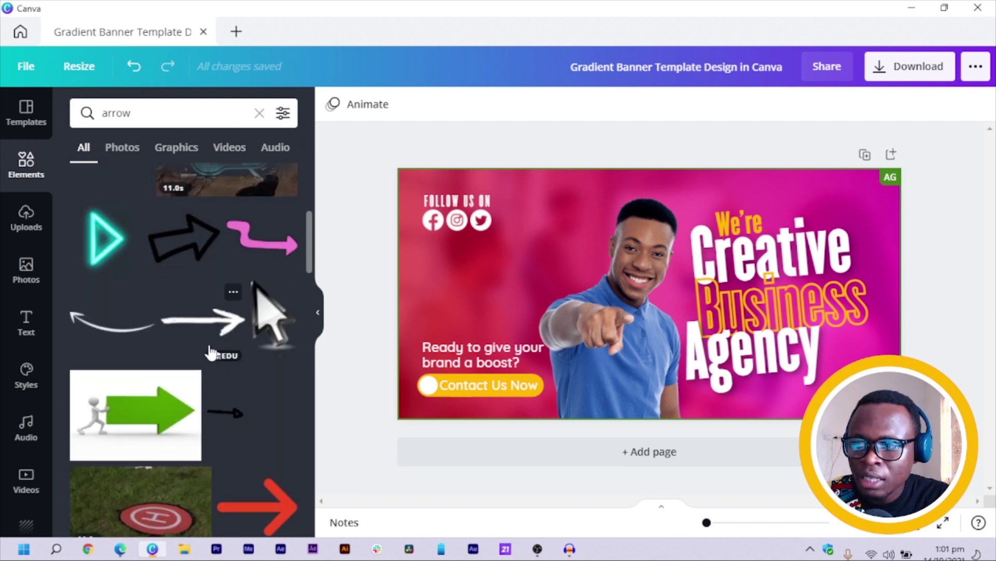
scroll(172, 353, down, 3)
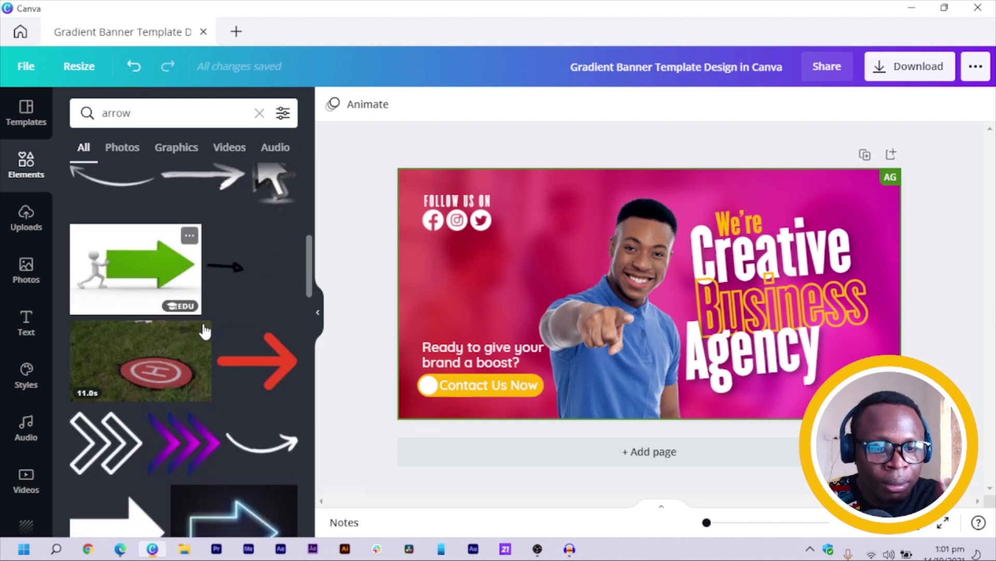
click(254, 369)
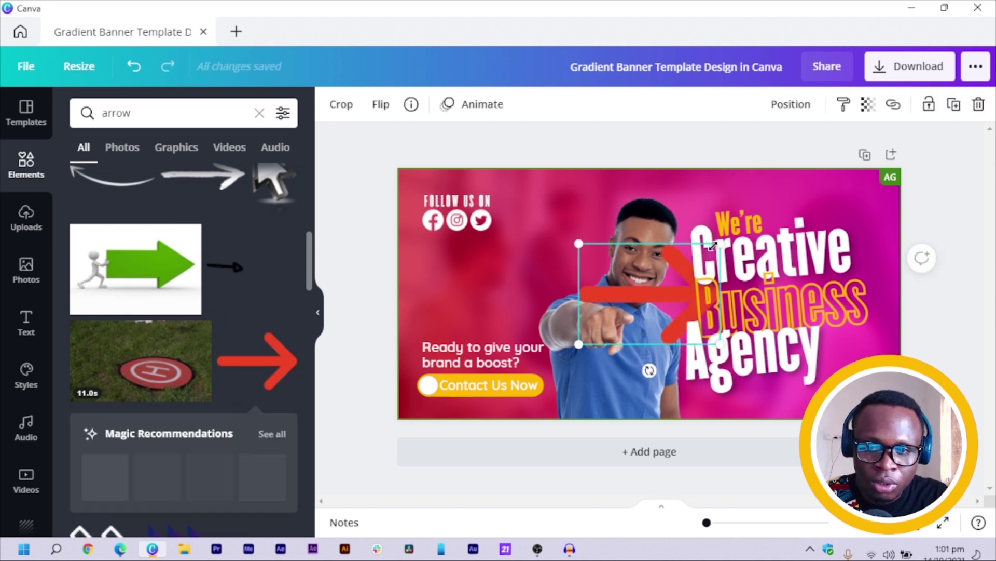
drag(719, 242, 442, 417)
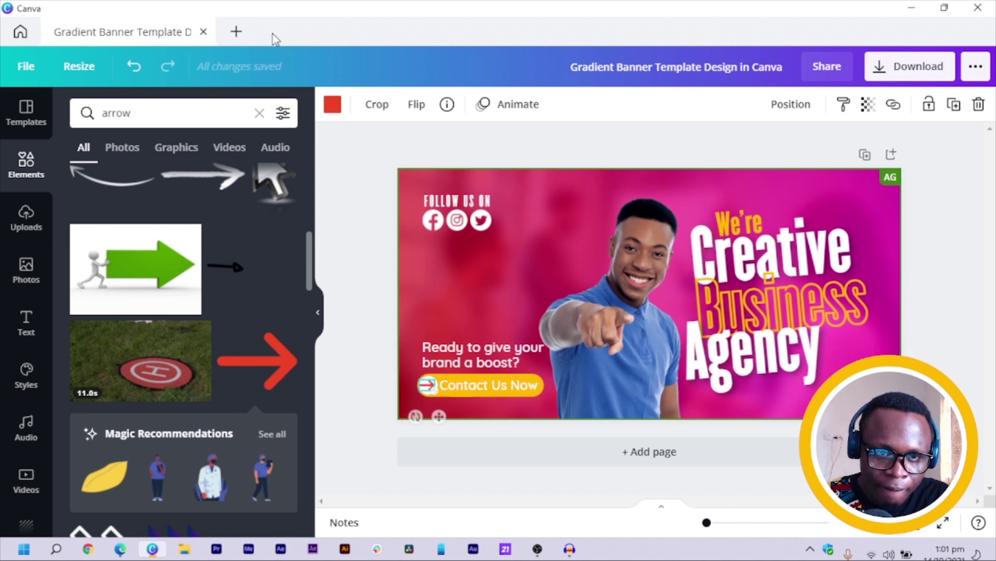
Step: Recolour the small arrow black and nudge it to the centre of the white circle
click(333, 106)
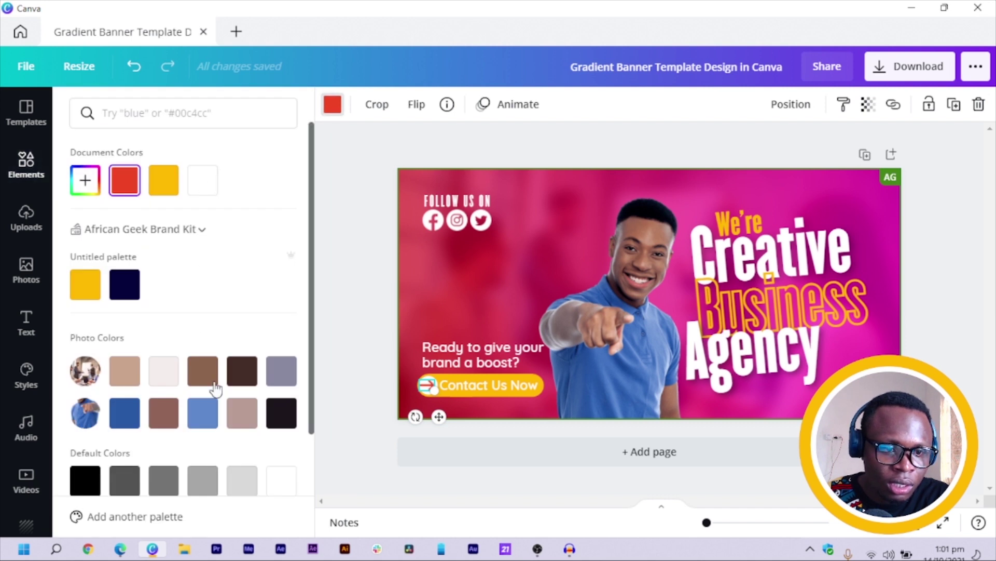
click(97, 485)
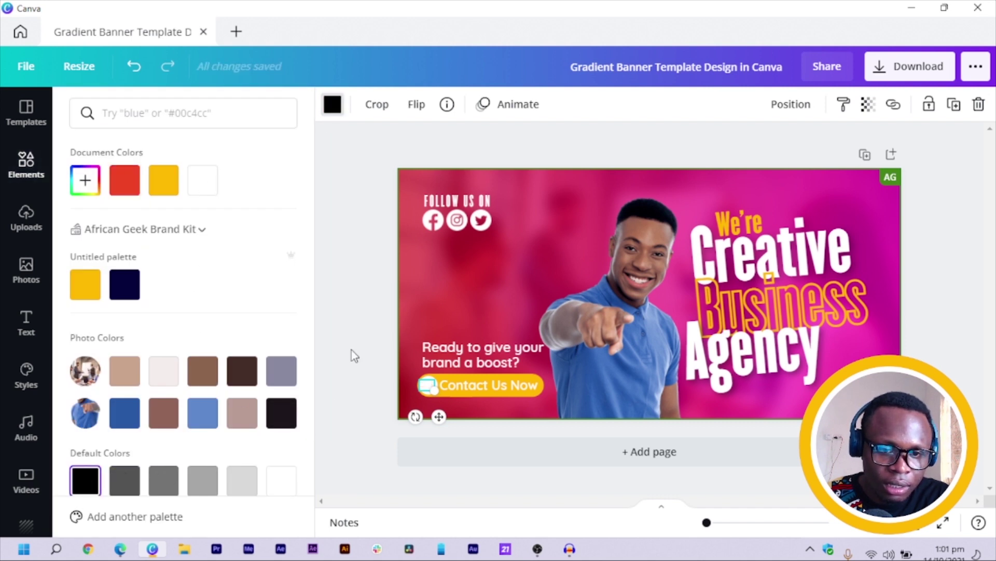
click(380, 334)
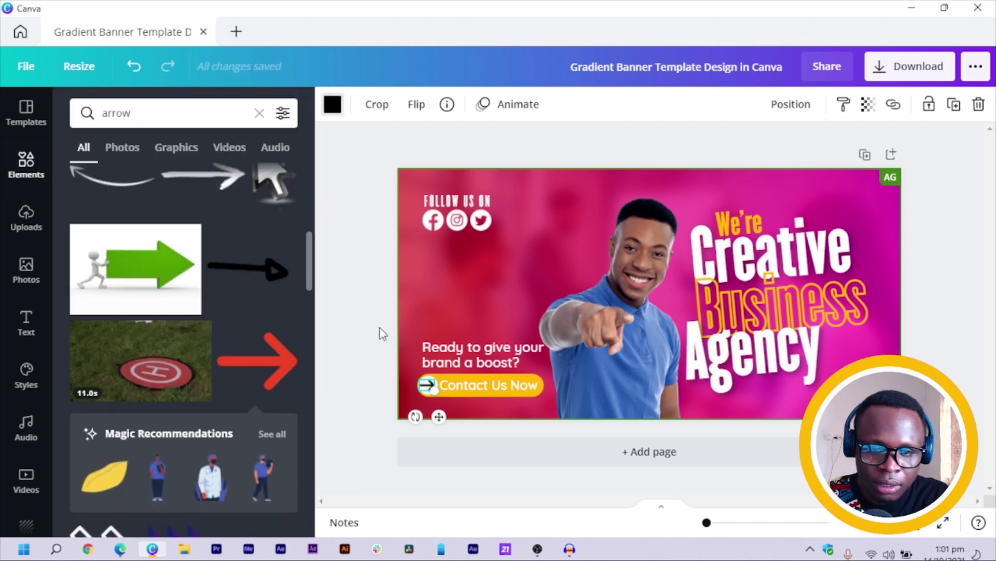
click(429, 385)
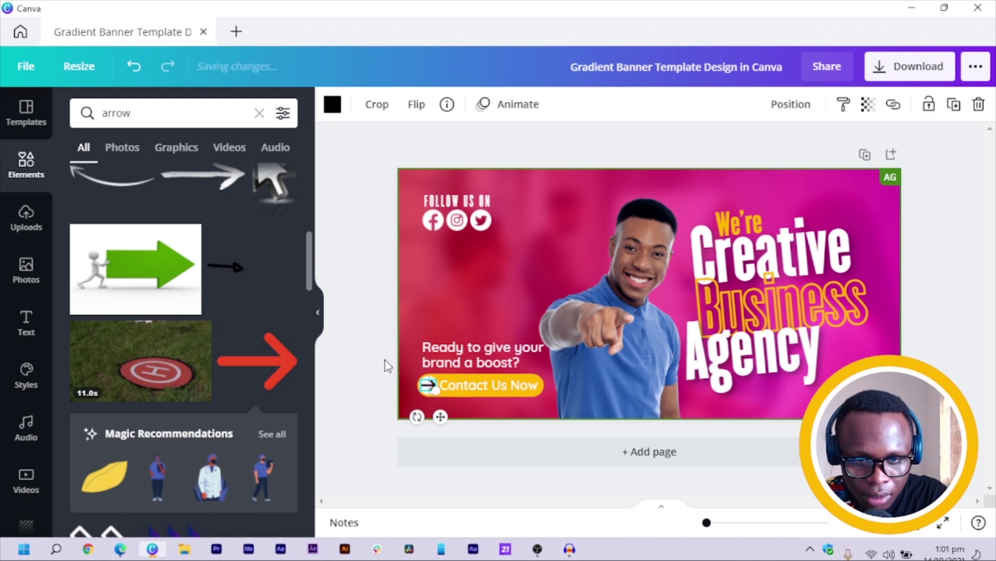
click(367, 365)
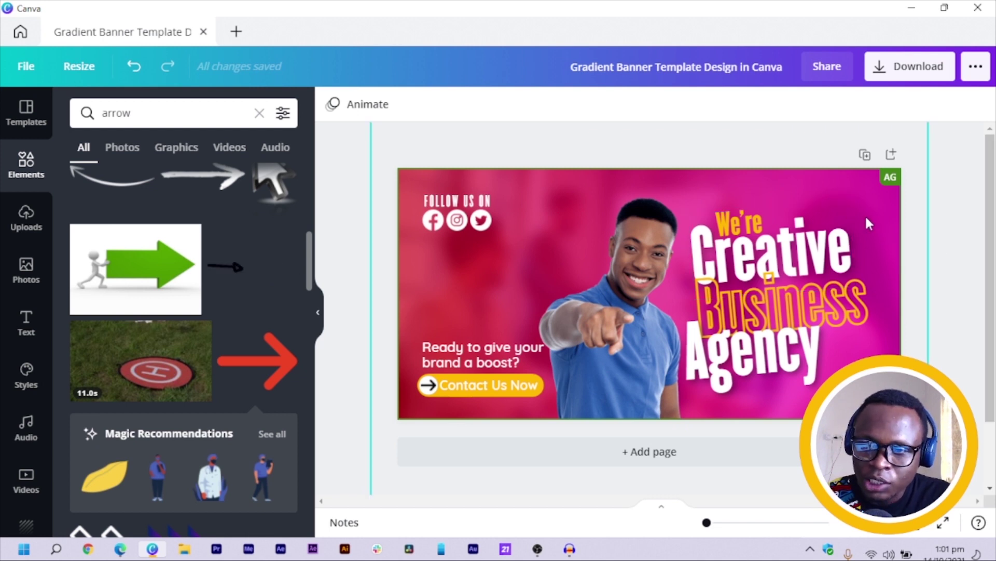
Step: Search the elements for "splash" and browse the results limited to graphics
click(174, 123)
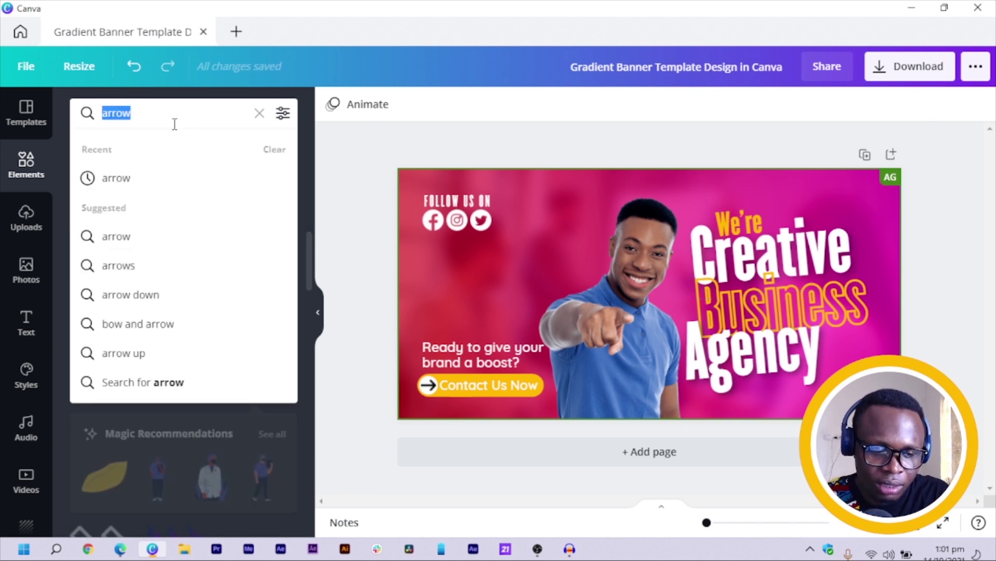
text(sp)
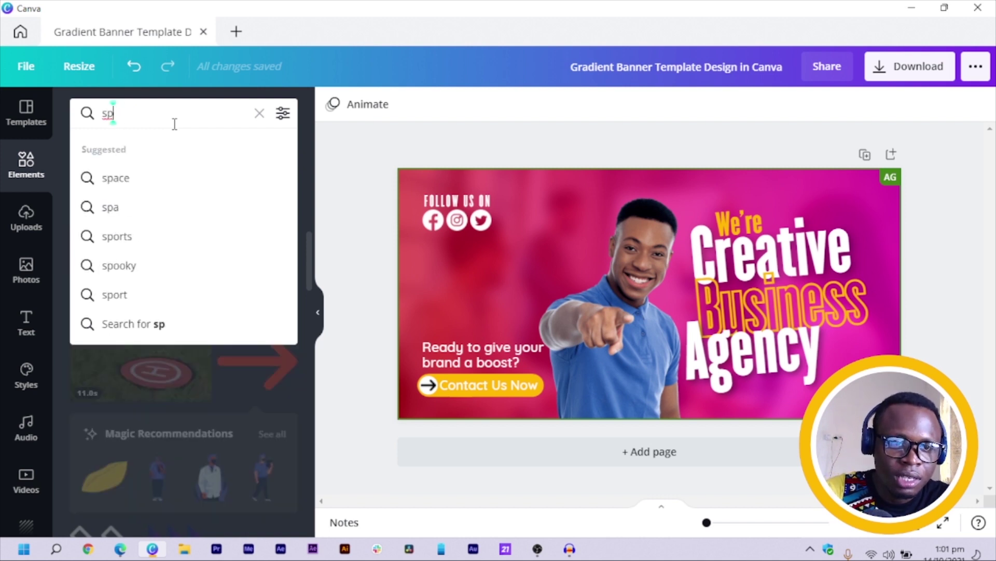
text(aash)
key(Return)
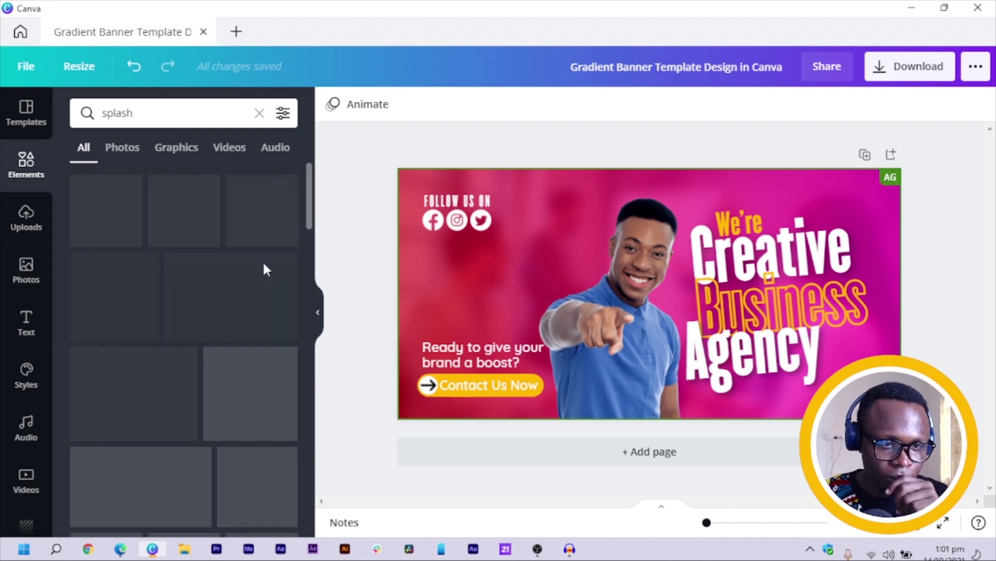
scroll(237, 395, down, 5)
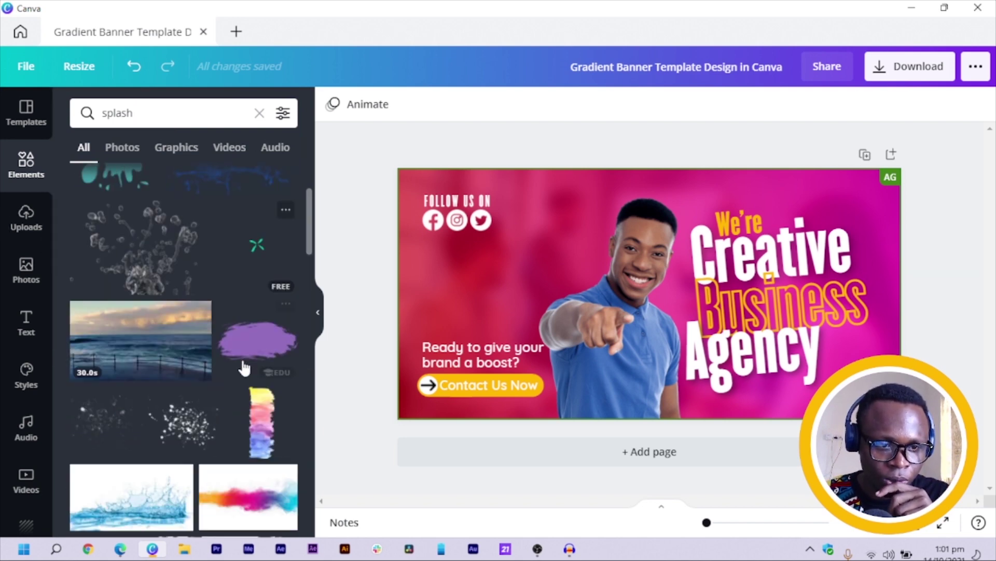
scroll(179, 182, down, 3)
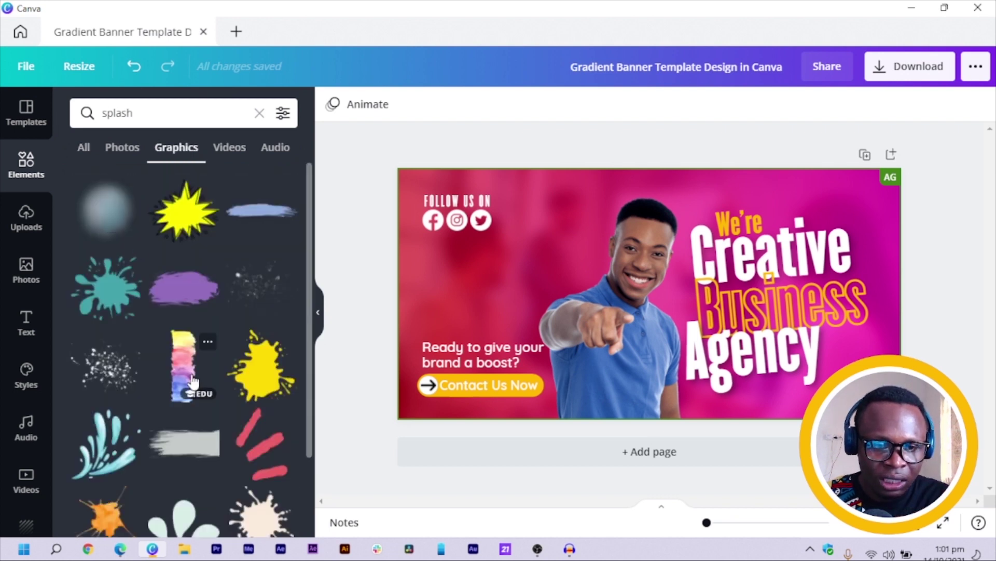
scroll(193, 382, down, 4)
Step: Add the three-droplet graphic, rotate it about 41°, and place it small at the upper-right end of "Creative"
click(185, 301)
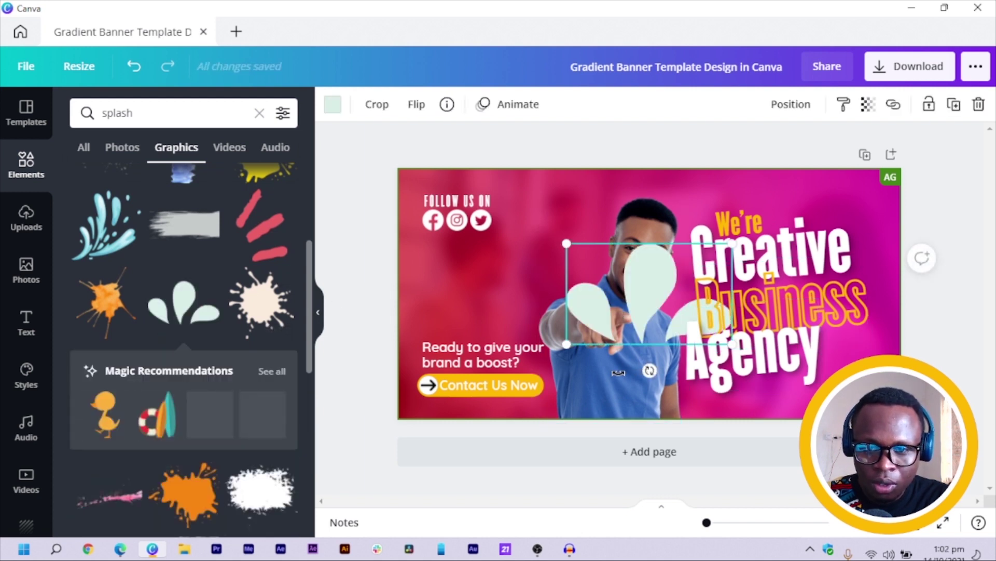
mouse_move(618, 373)
mouse_down()
mouse_move(603, 374)
mouse_move(610, 386)
mouse_up()
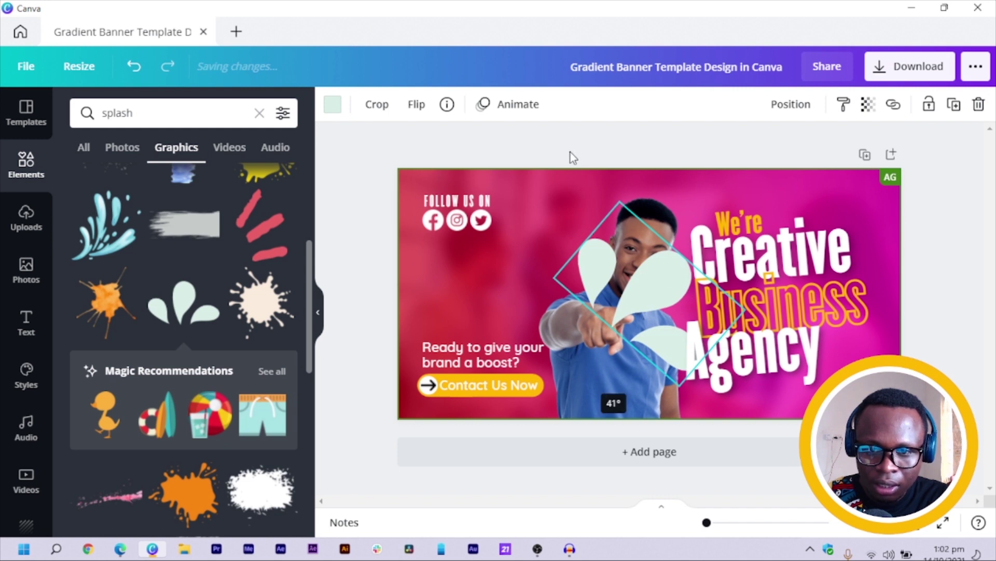
drag(638, 253, 669, 360)
drag(661, 405, 847, 257)
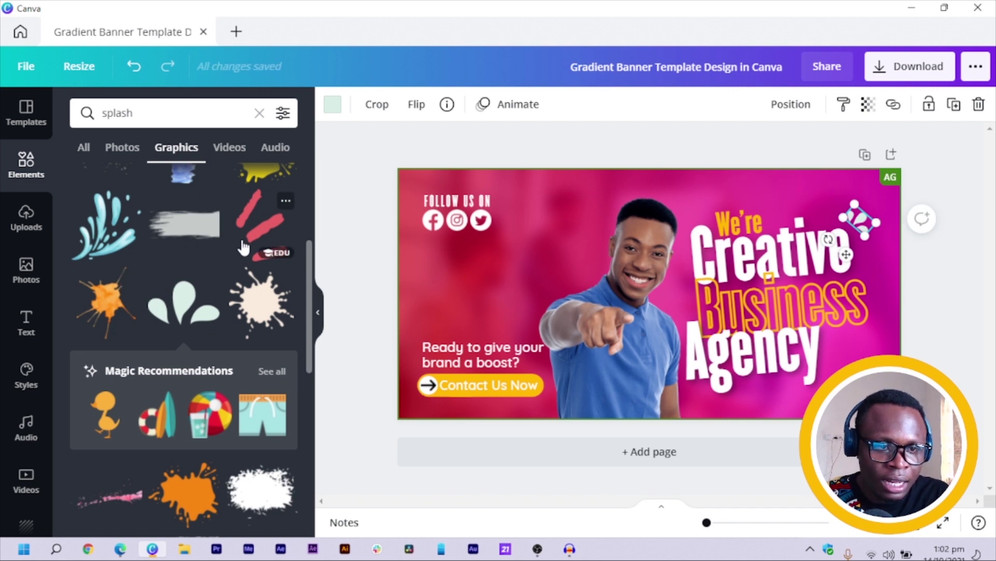
Step: Add the red three-stroke graphic, rotate it to fan outward, and place it small above the left side of the man's head
click(264, 235)
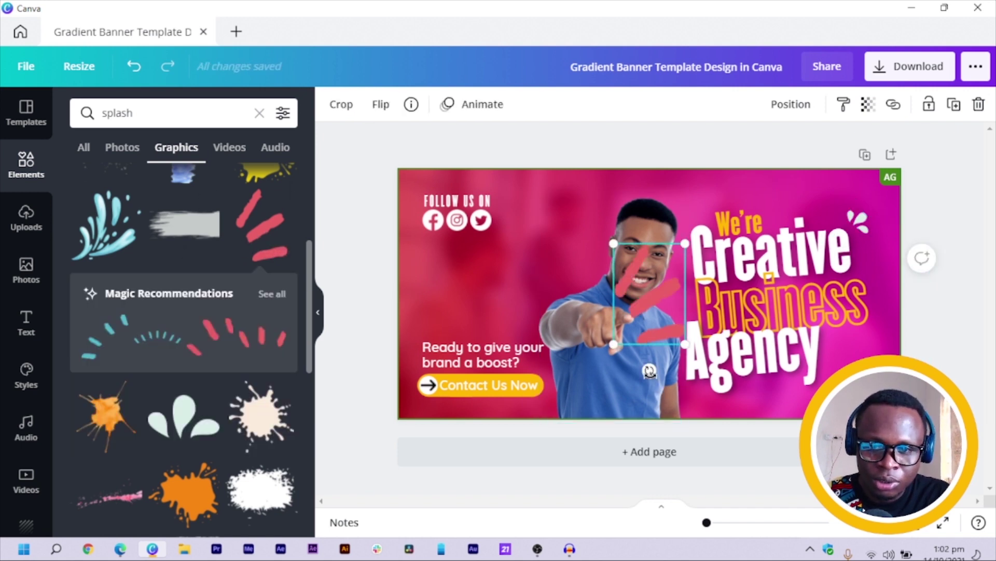
drag(658, 199, 580, 230)
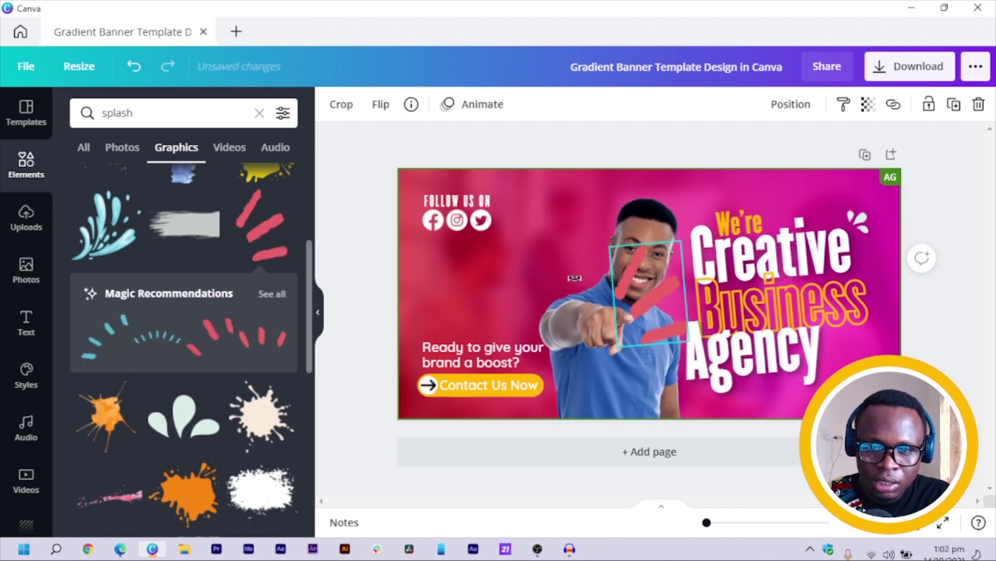
drag(574, 278, 582, 281)
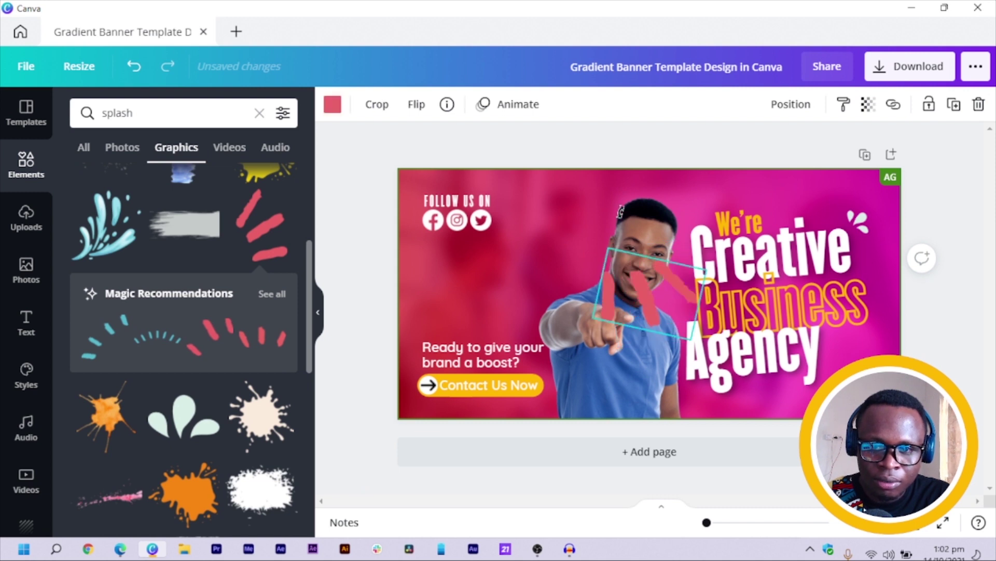
mouse_move(620, 211)
mouse_down()
mouse_move(606, 245)
mouse_move(666, 238)
mouse_move(688, 265)
mouse_move(675, 280)
mouse_up()
mouse_move(647, 313)
mouse_down()
mouse_move(556, 215)
mouse_move(558, 225)
mouse_move(604, 222)
mouse_move(608, 199)
mouse_up()
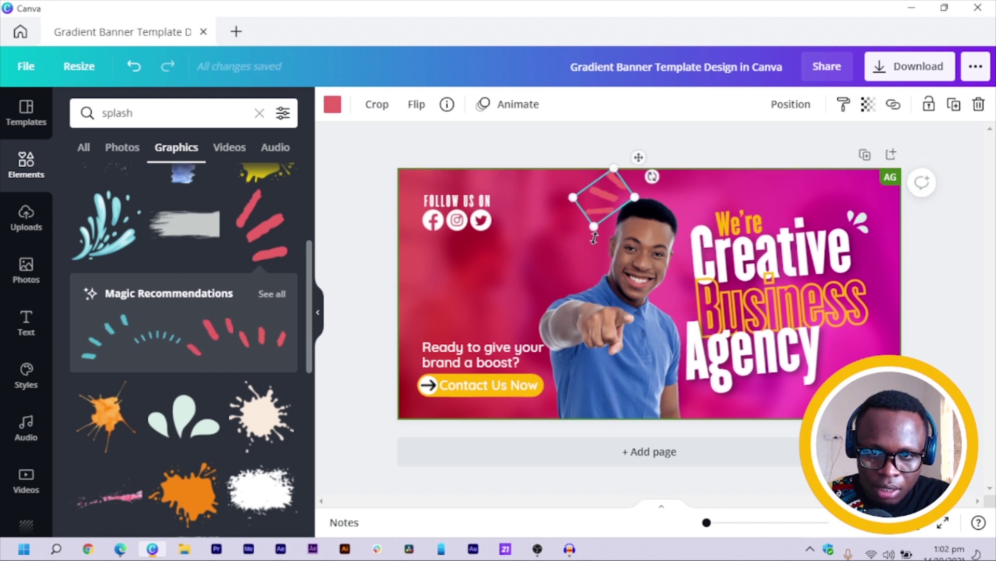
Step: Fine-tune the rotation of the three-stroke graphic beside the man's head and recolour it yellow
drag(653, 173, 655, 181)
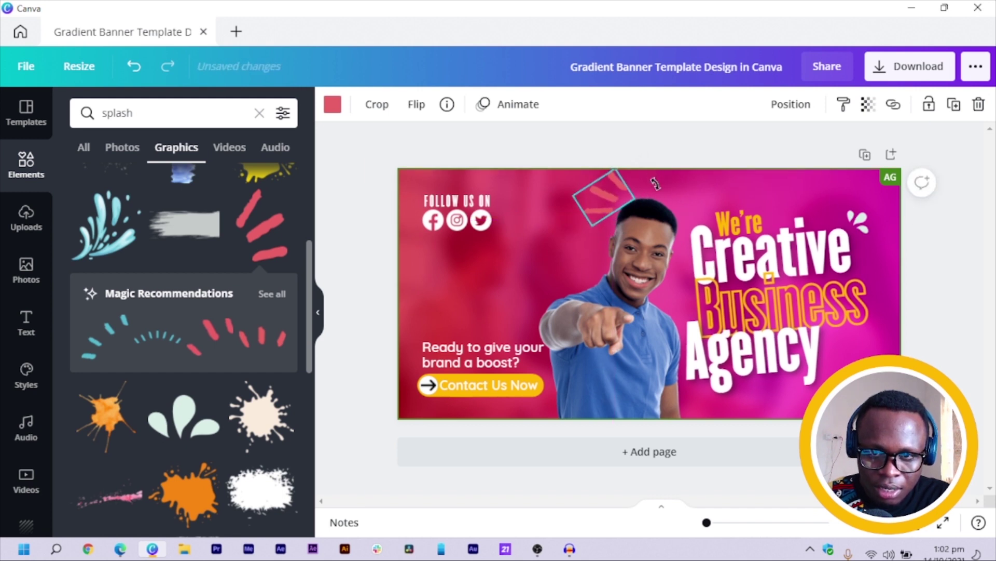
drag(424, 165, 342, 117)
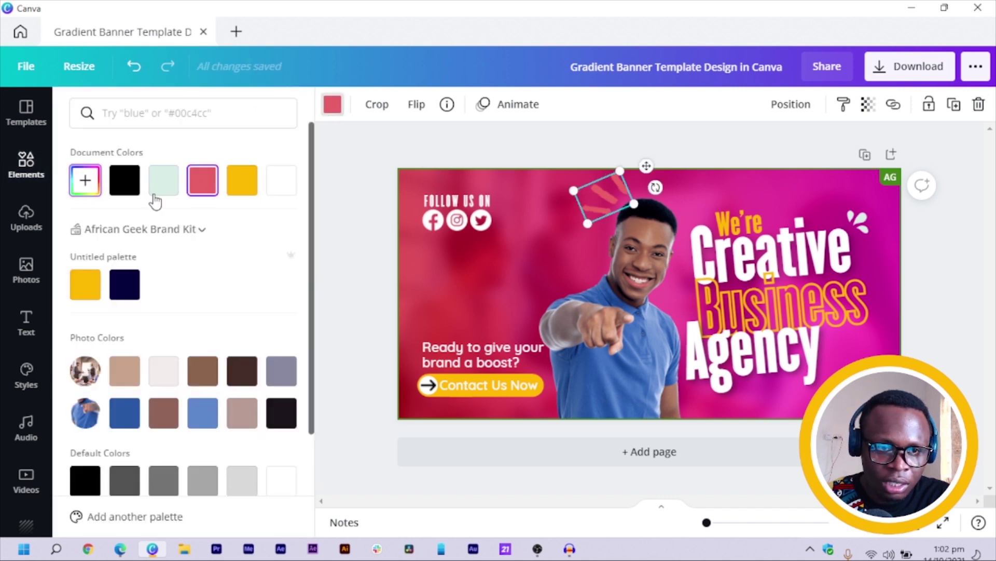
click(242, 180)
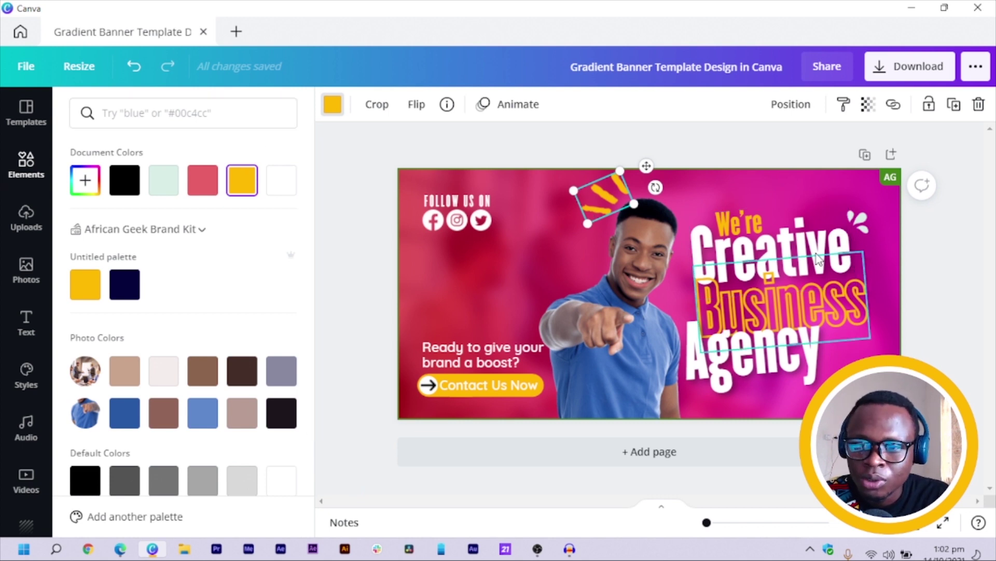
Step: Duplicate the three-droplet graphic, rotate the copy to face the opposite way, and place it at the lower-right end of "Agency"
click(866, 232)
drag(846, 254, 799, 217)
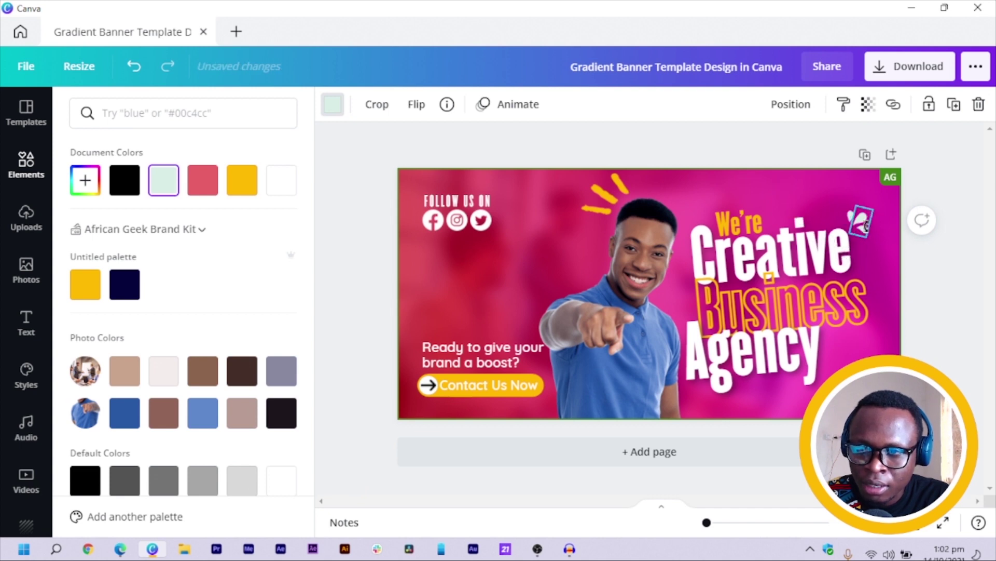
click(863, 232)
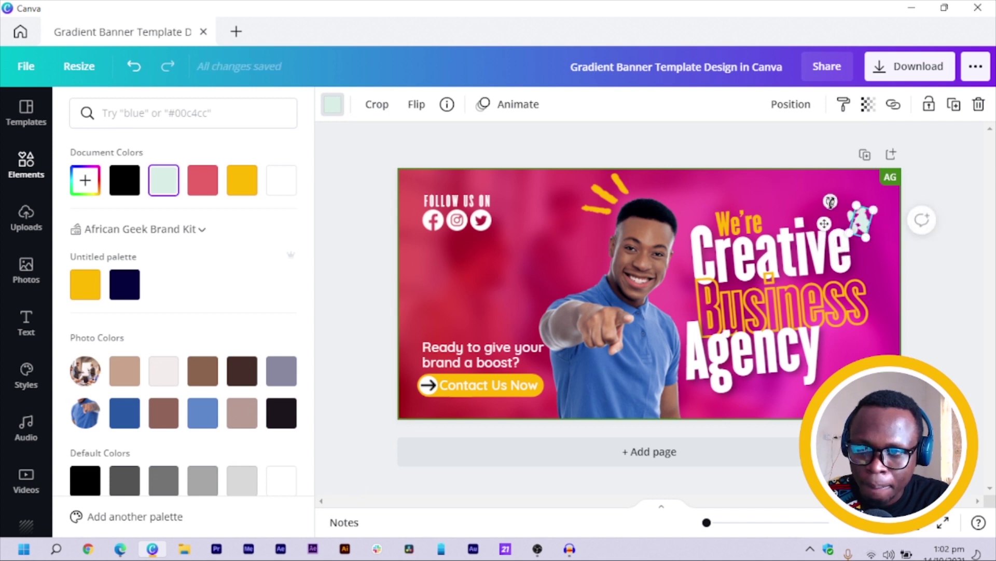
drag(771, 413, 796, 383)
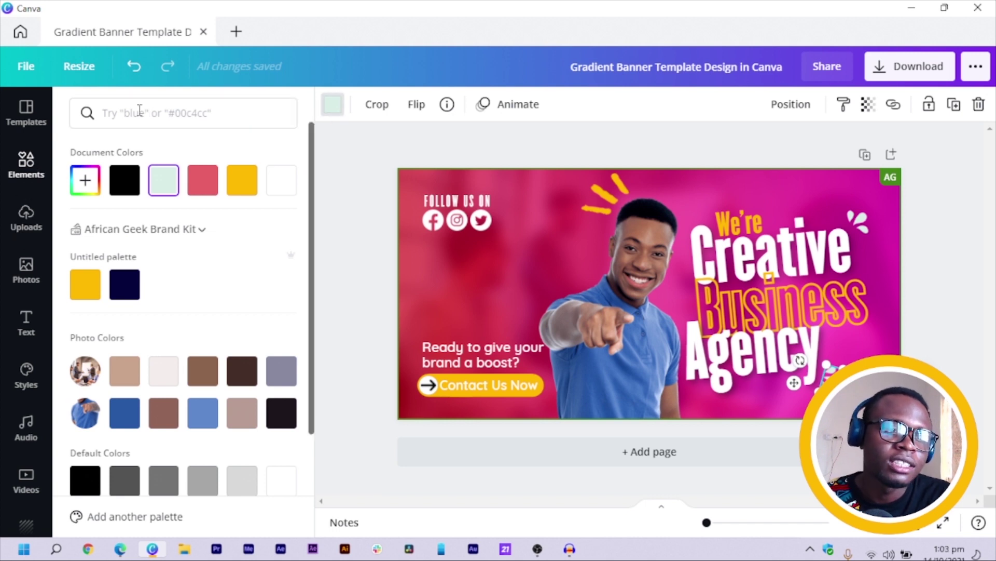
Step: Search the elements for "circle"
click(26, 174)
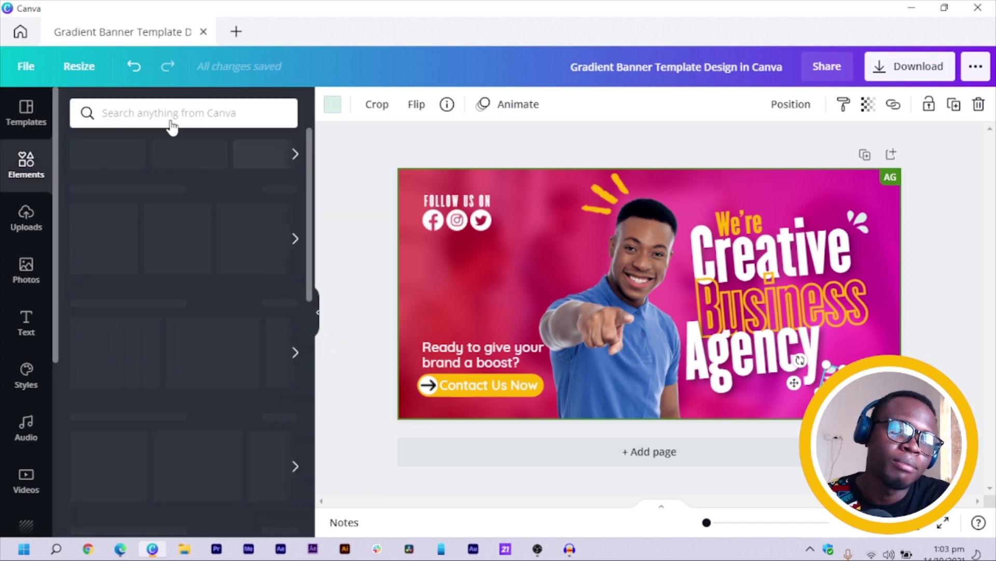
click(166, 113)
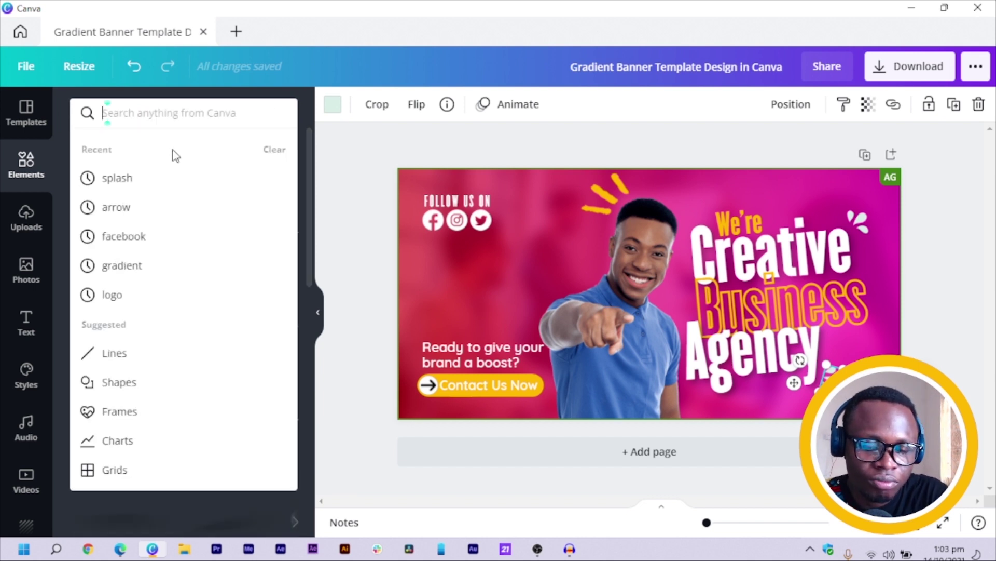
text(c)
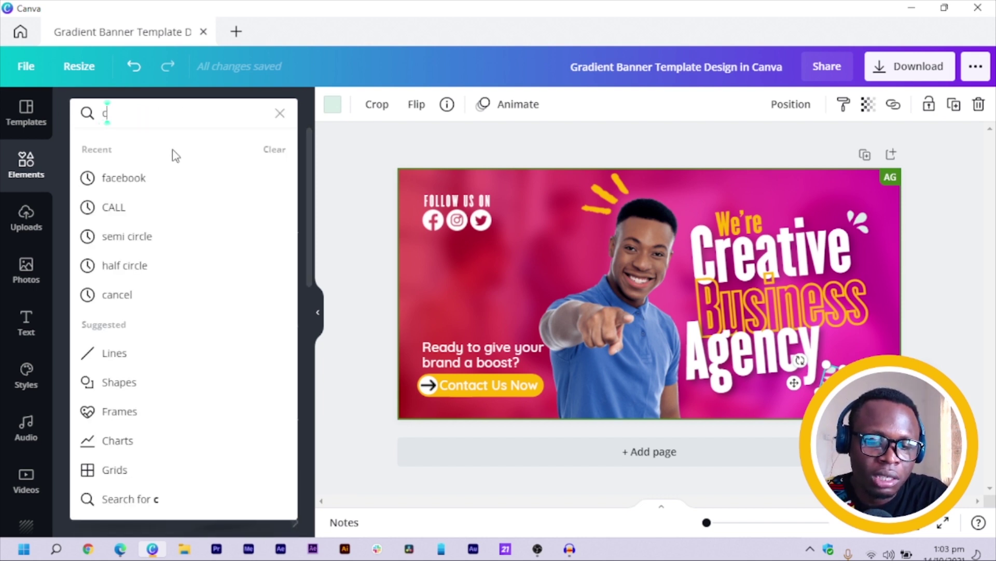
text(ircle)
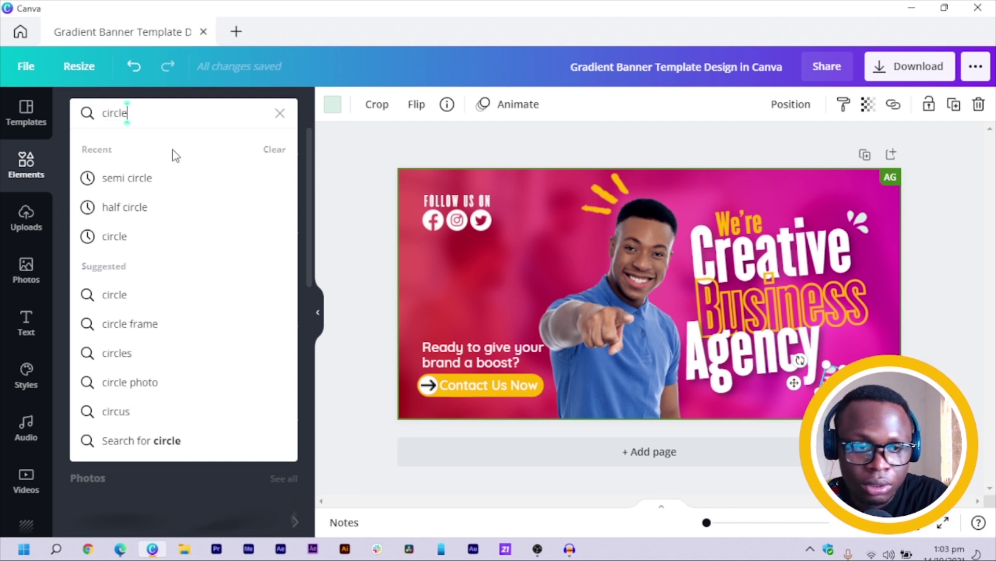
key(Return)
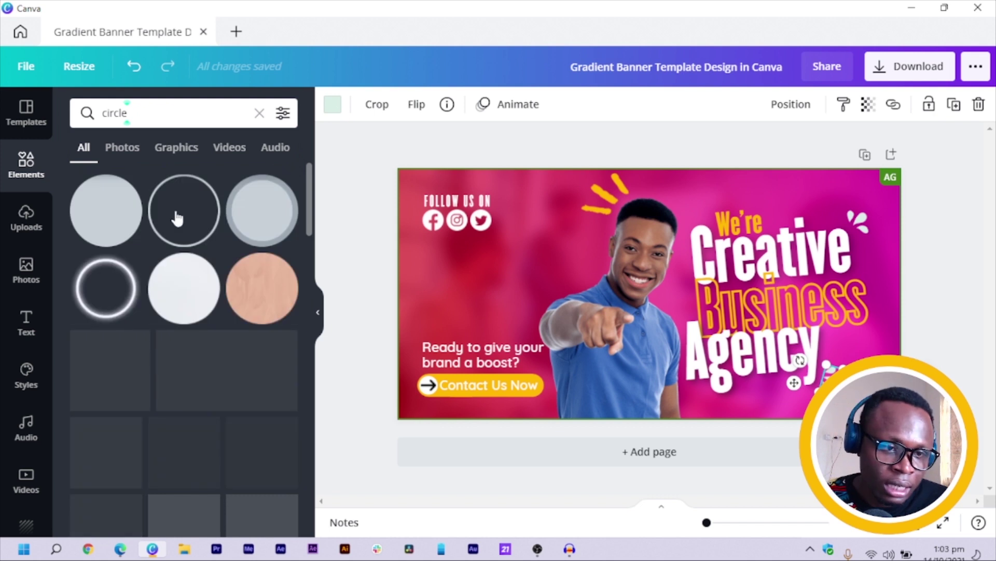
Step: Add the circle outline, recolour it white, and shrink it to a small ring above the heading
click(333, 106)
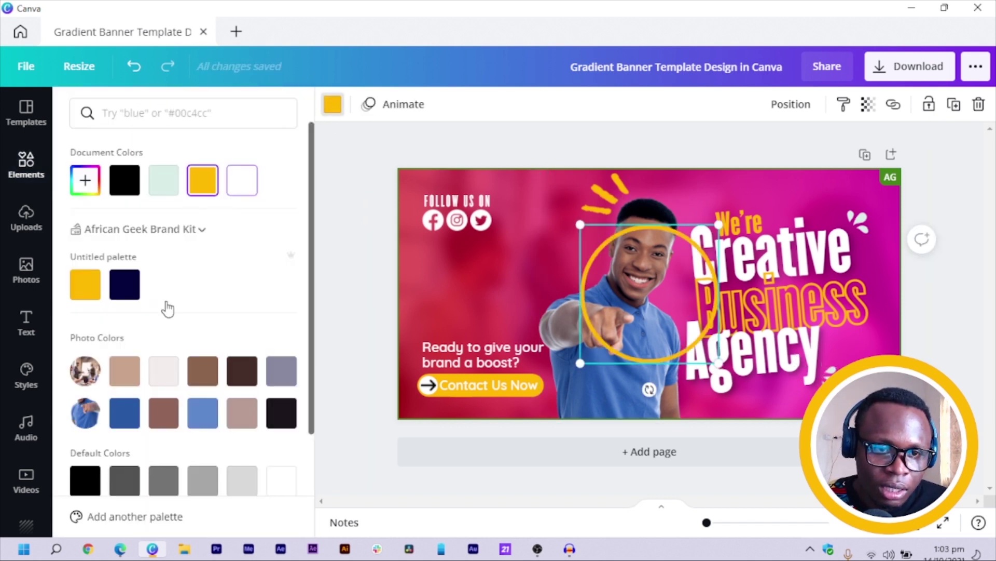
click(282, 481)
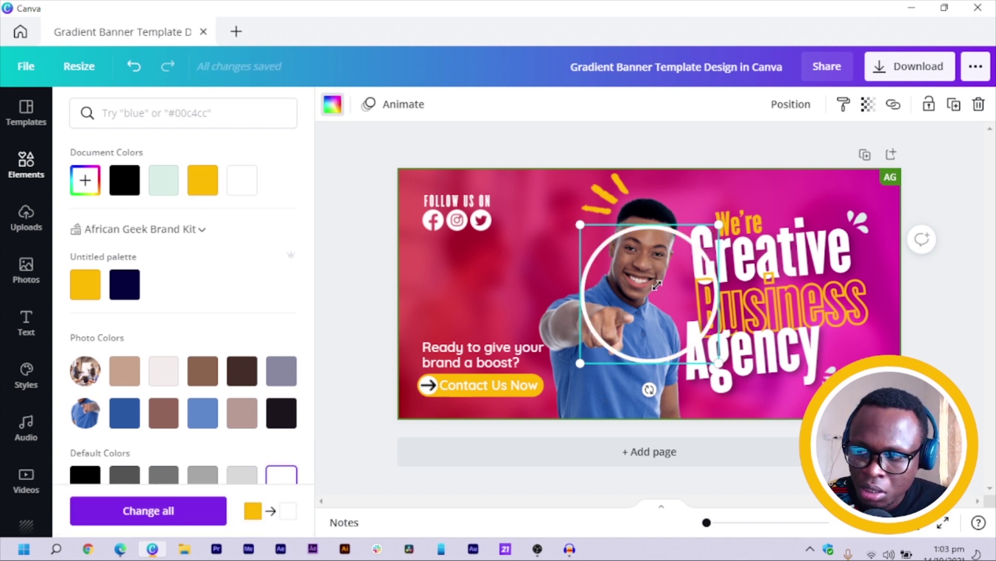
drag(657, 285, 606, 339)
drag(689, 285, 694, 197)
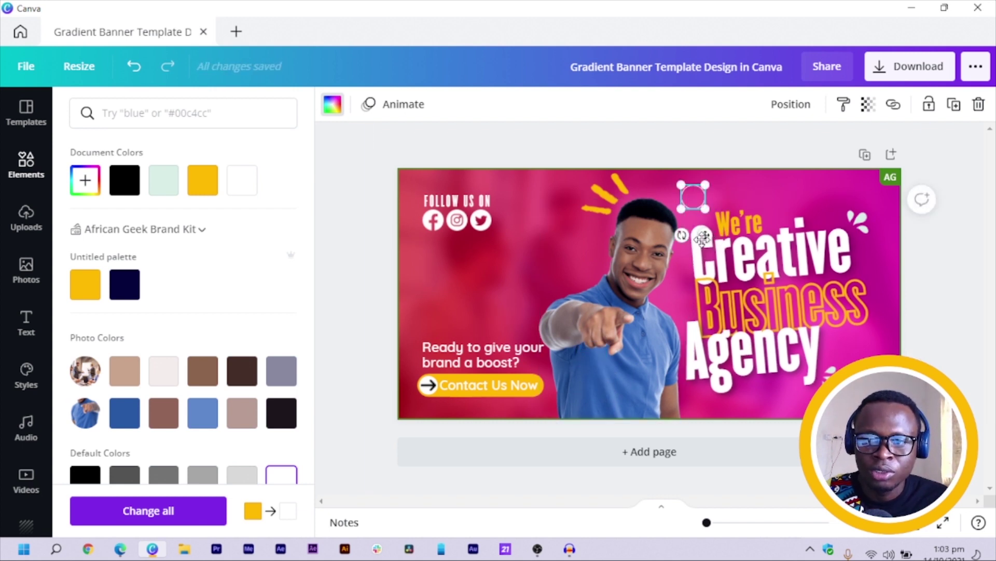
Step: Move the small white ring to the banner's lower-right corner area and deselect it
drag(704, 235, 856, 415)
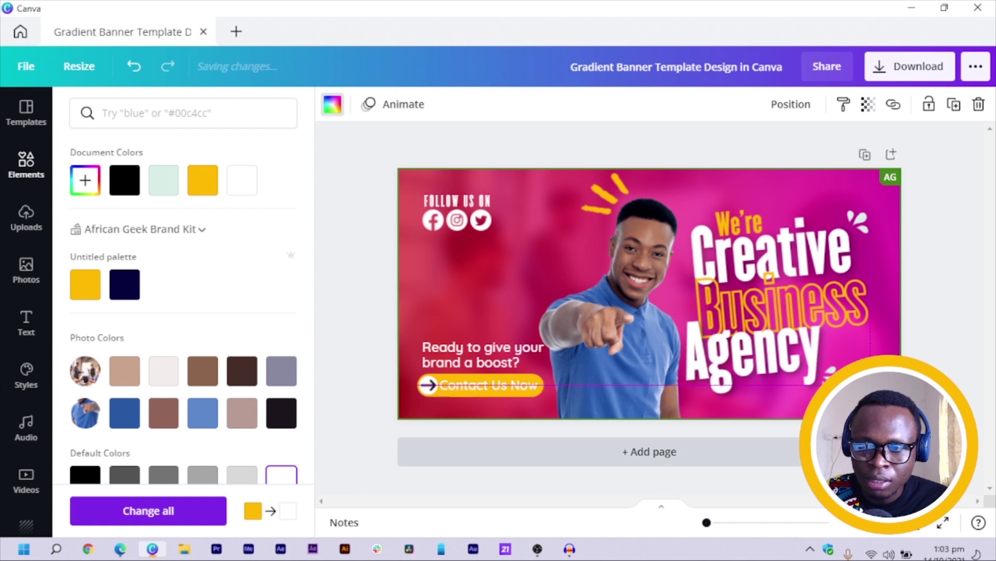
click(326, 252)
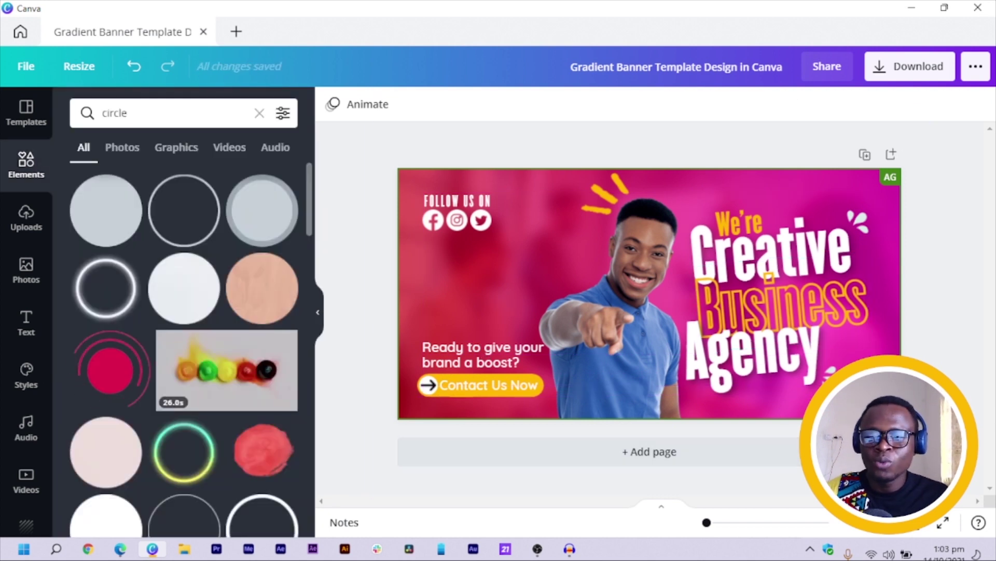
click(857, 405)
key(Escape)
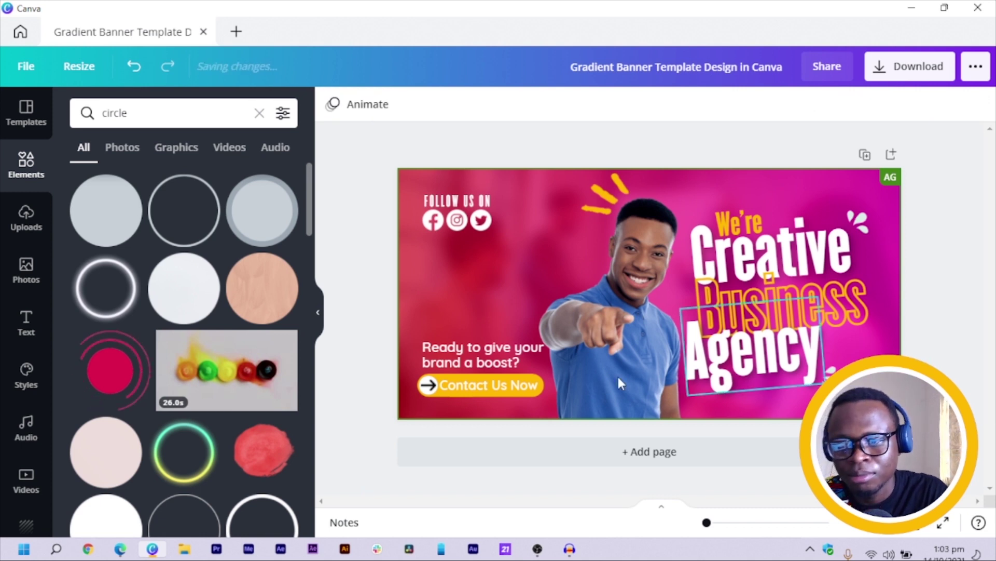